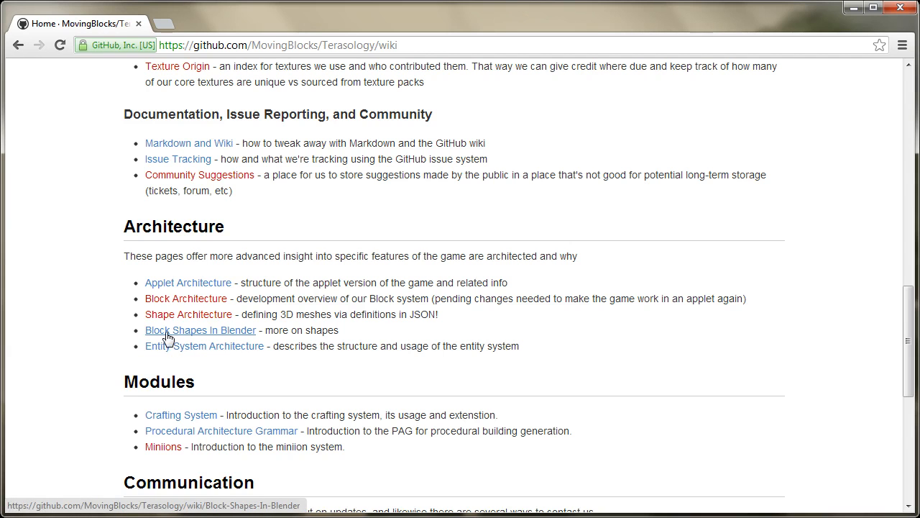
Step: Open the Block Shapes In Blender wiki page and read its addon installation, Fundamentals and Terasology Properties sections
click(218, 336)
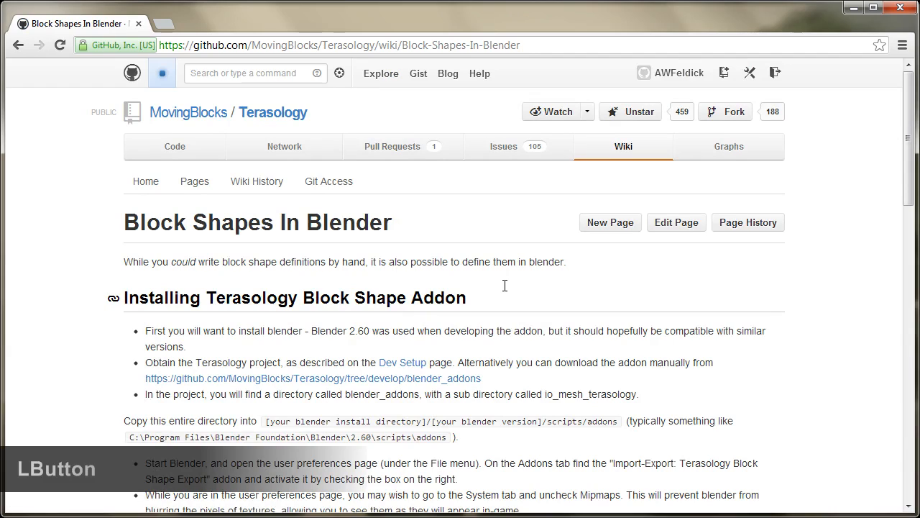
scroll(318, 247, down, 5)
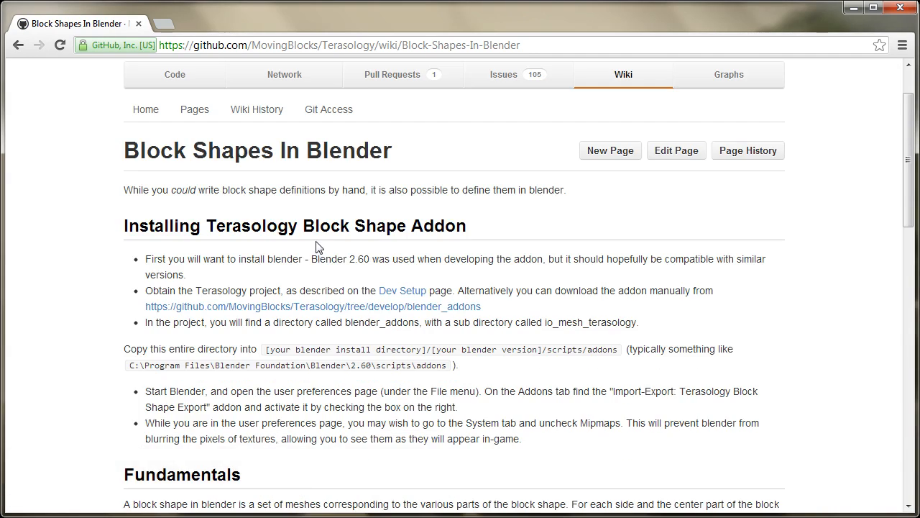
scroll(319, 246, down, 7)
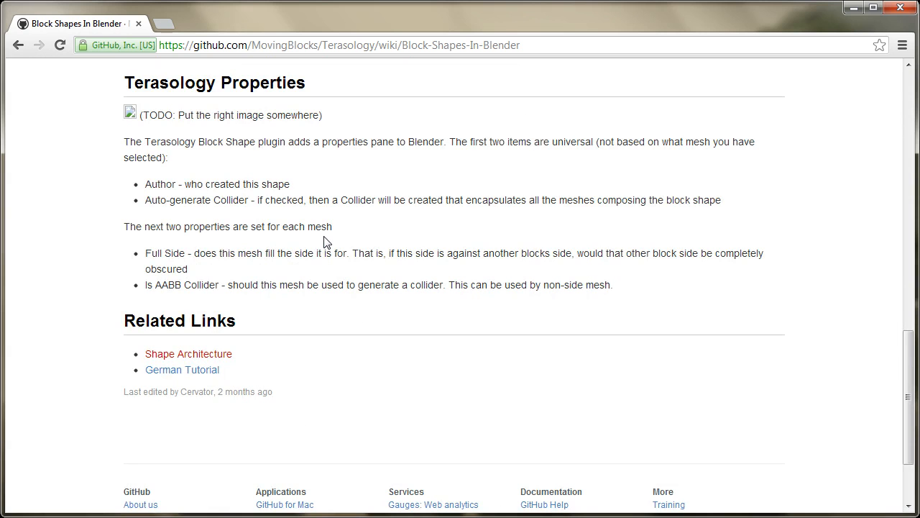
scroll(359, 241, up, 2)
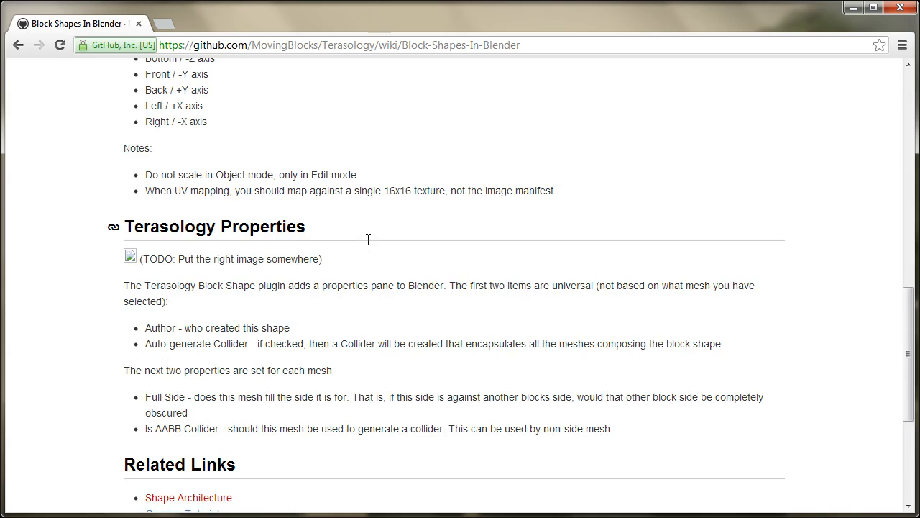
scroll(367, 242, up, 2)
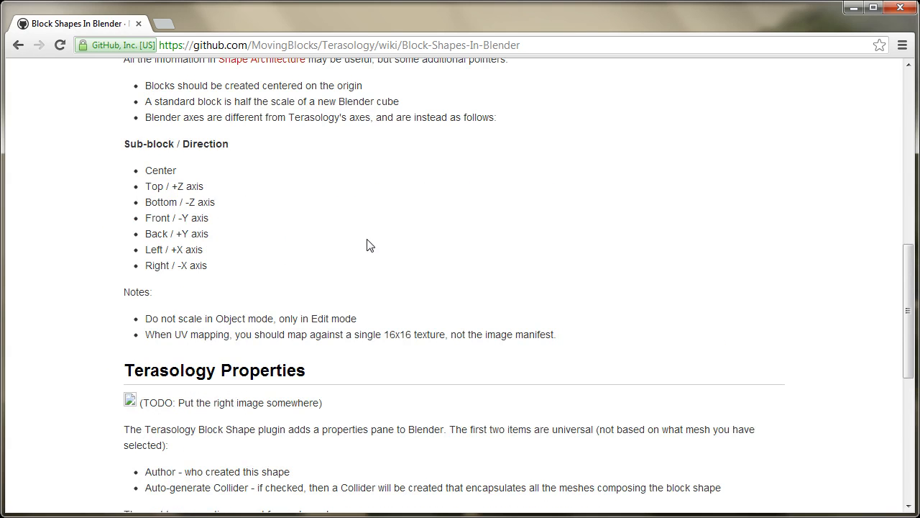
scroll(368, 245, up, 2)
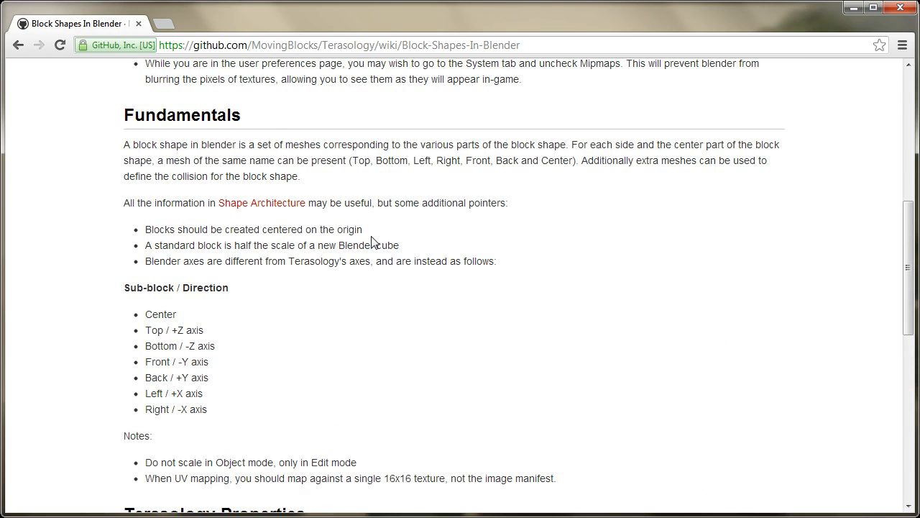
scroll(384, 302, up, 3)
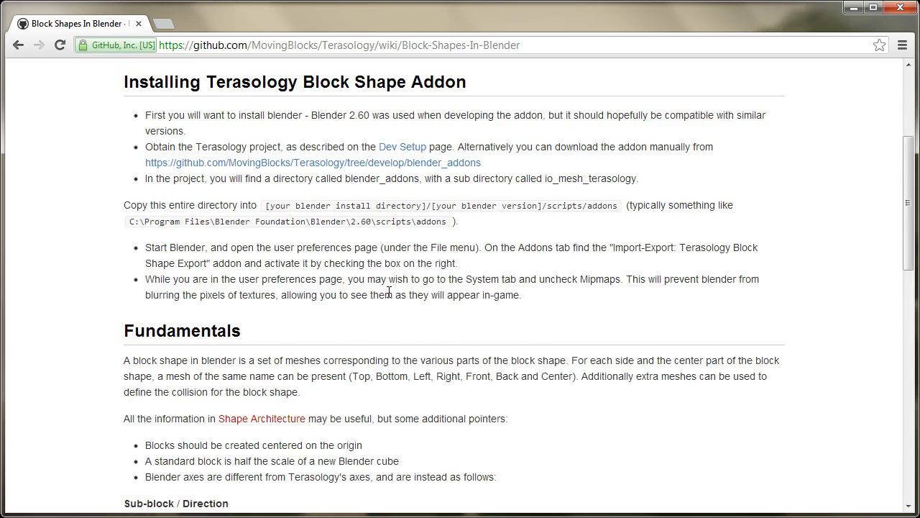
scroll(388, 291, up, 2)
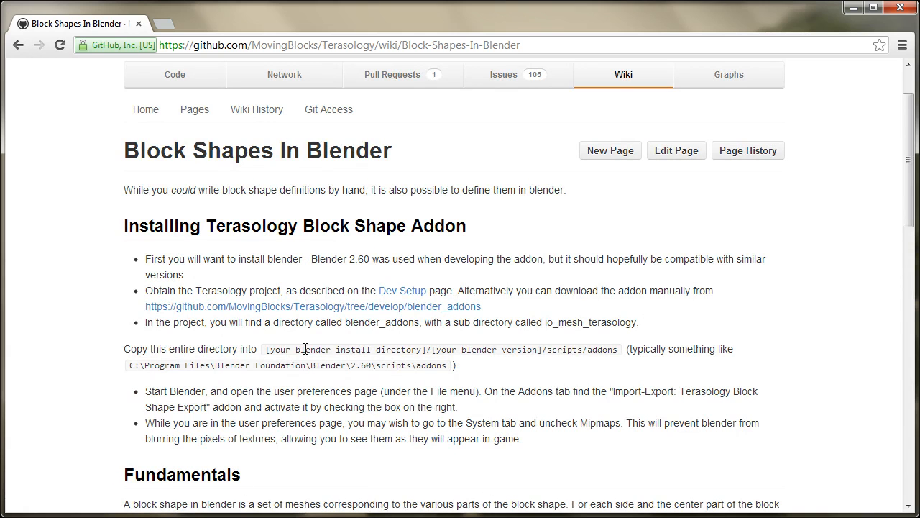
scroll(354, 348, down, 1)
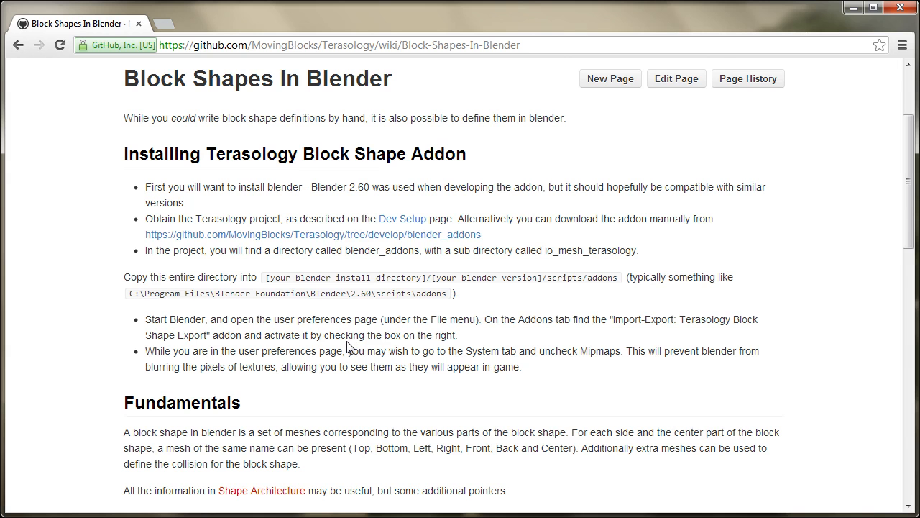
scroll(366, 368, down, 3)
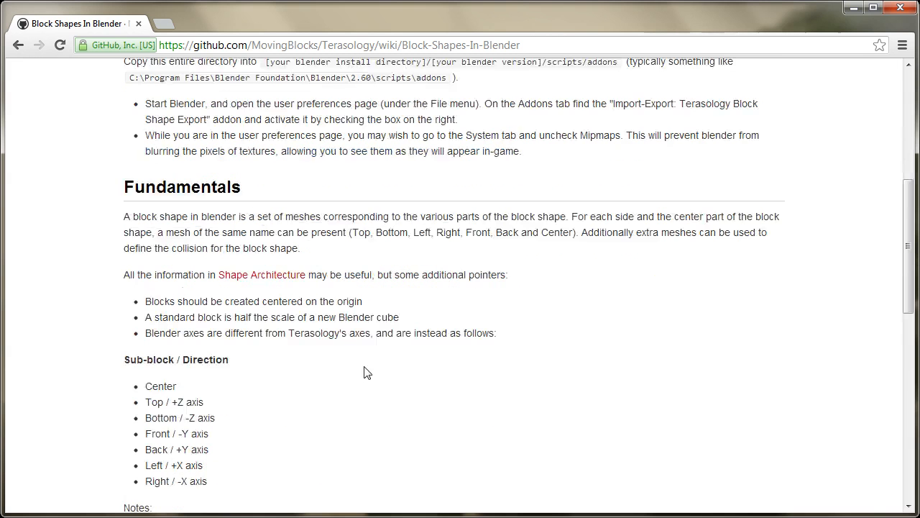
scroll(368, 371, down, 1)
scroll(370, 374, down, 1)
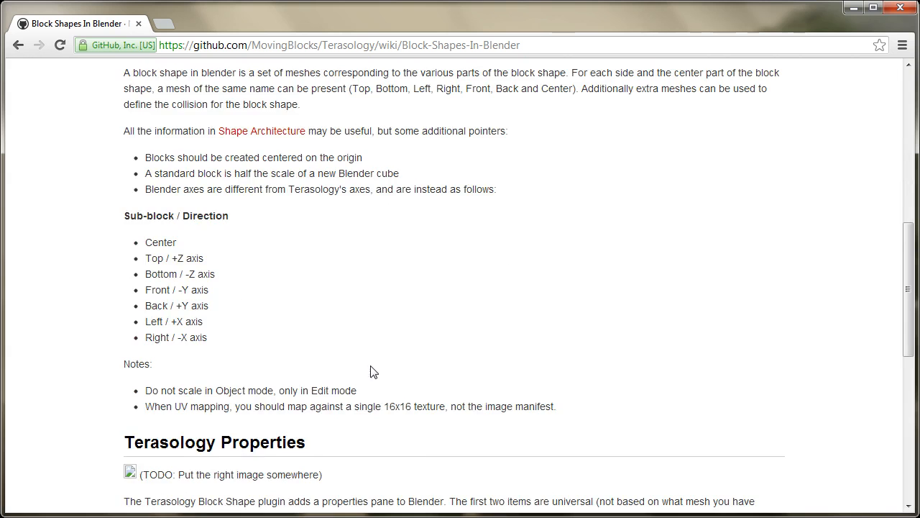
scroll(372, 372, up, 1)
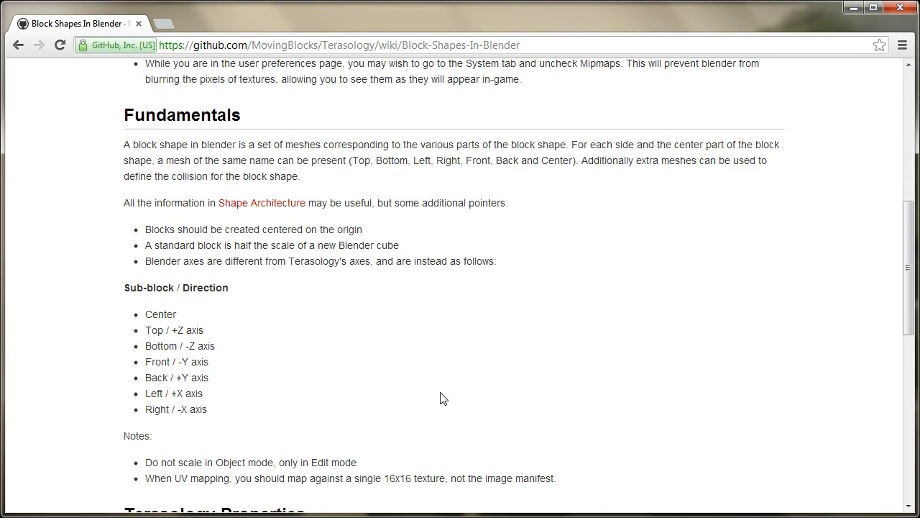
scroll(511, 388, down, 6)
scroll(517, 370, up, 9)
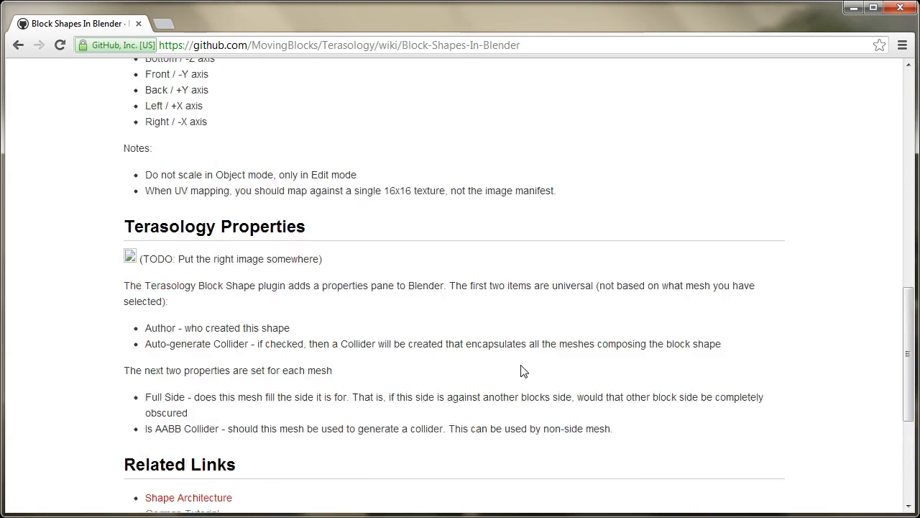
scroll(523, 364, up, 3)
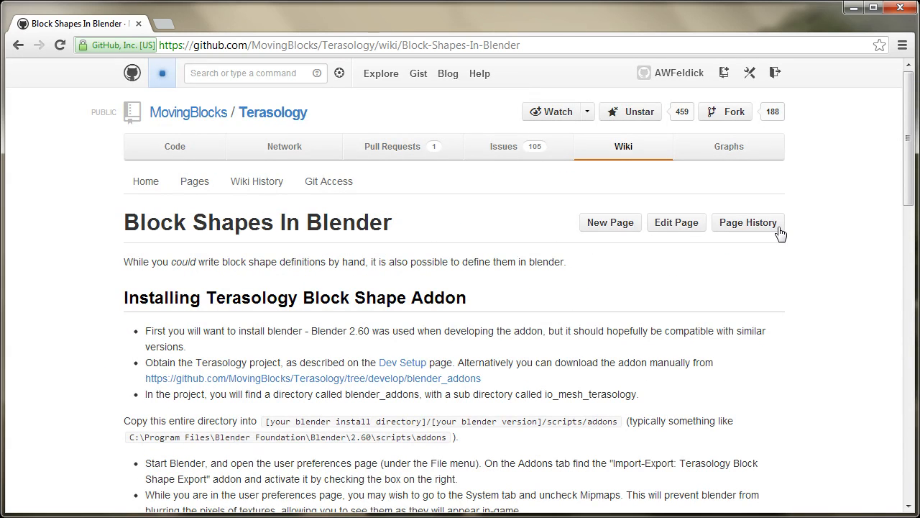
Step: Switch to Blender by launching blender.exe from the desktop's Blender 2.60a folder and dismiss the splash screen
click(853, 9)
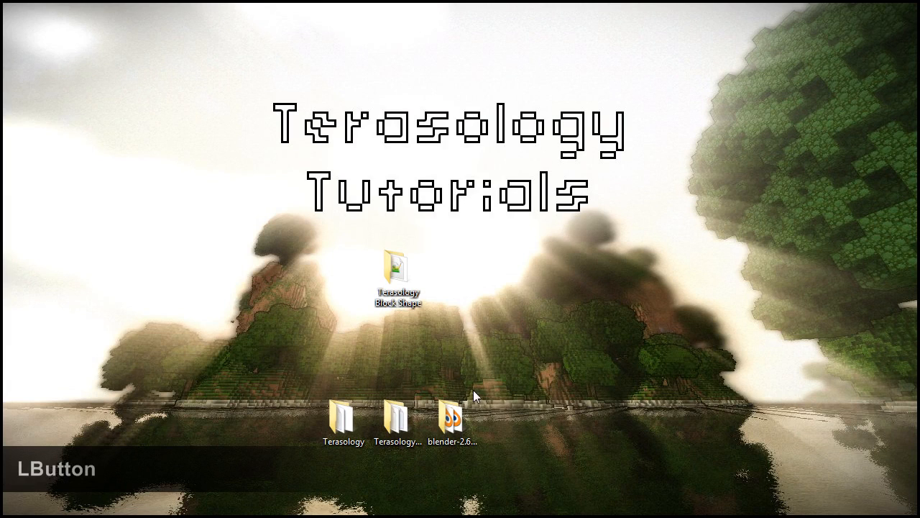
double_click(451, 417)
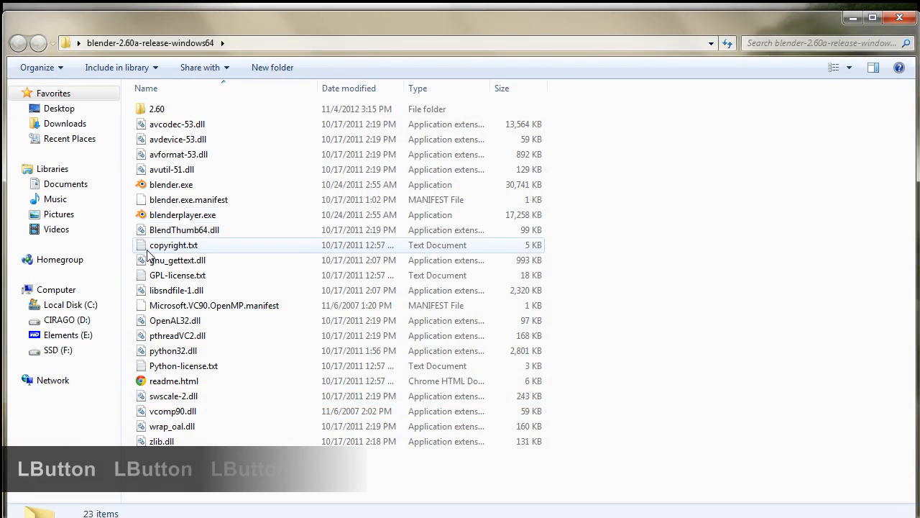
double_click(163, 187)
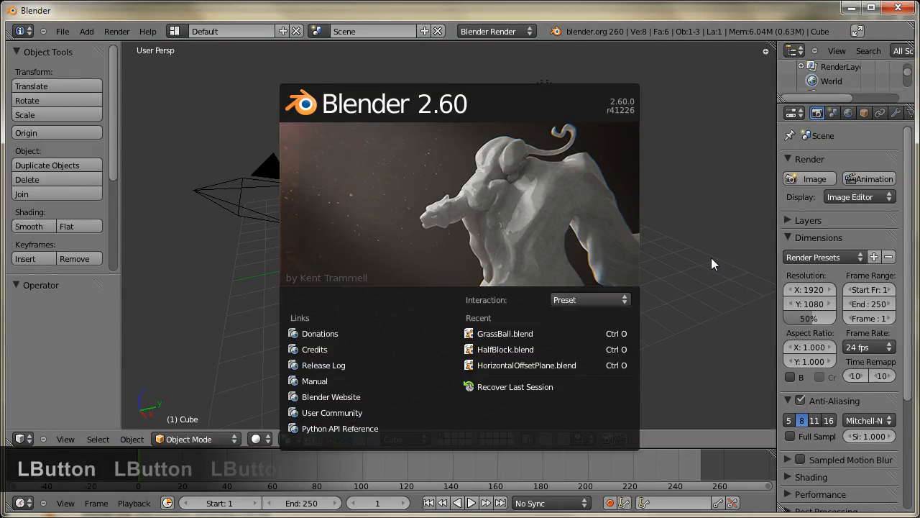
click(712, 259)
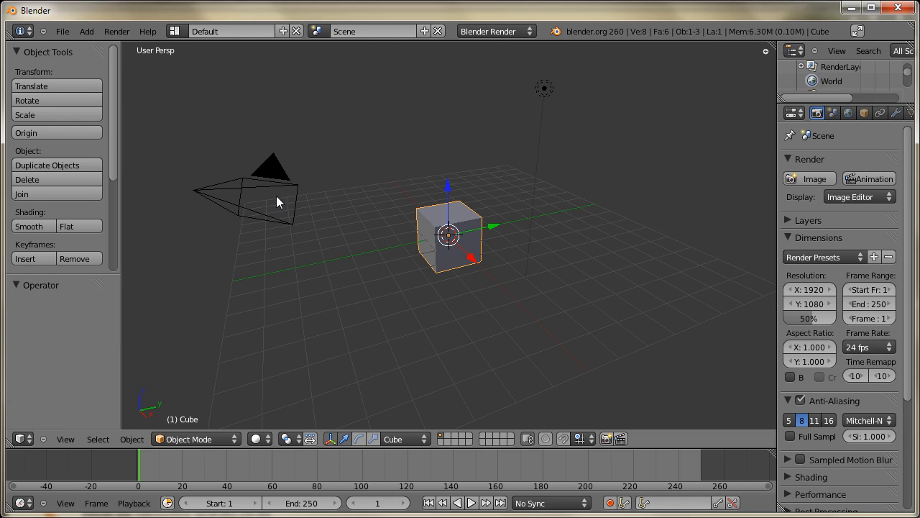
Step: Select the camera, the cube and finally the lamp, one after another
right_click(272, 171)
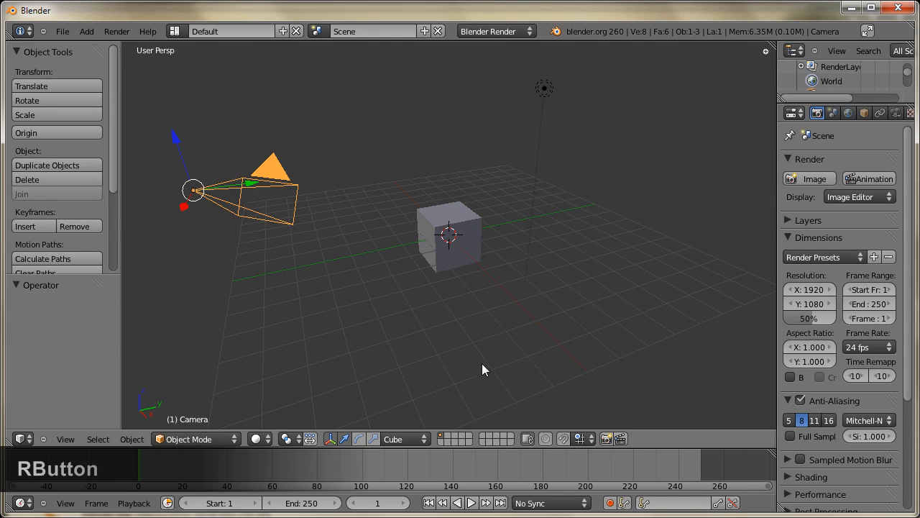
right_click(468, 247)
right_click(551, 93)
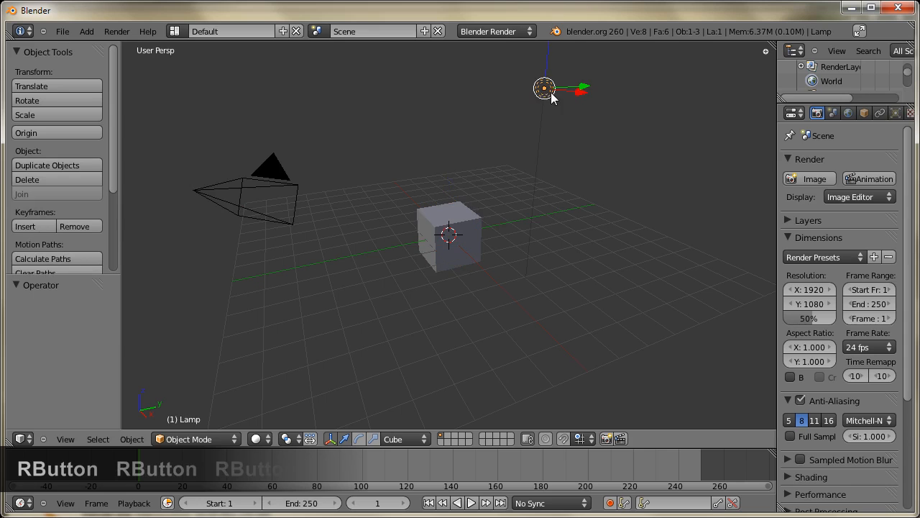
Step: Place the 3D cursor at several empty spots in the viewport, ending above the grid between the camera and the cube
click(371, 181)
click(611, 291)
click(551, 151)
click(379, 146)
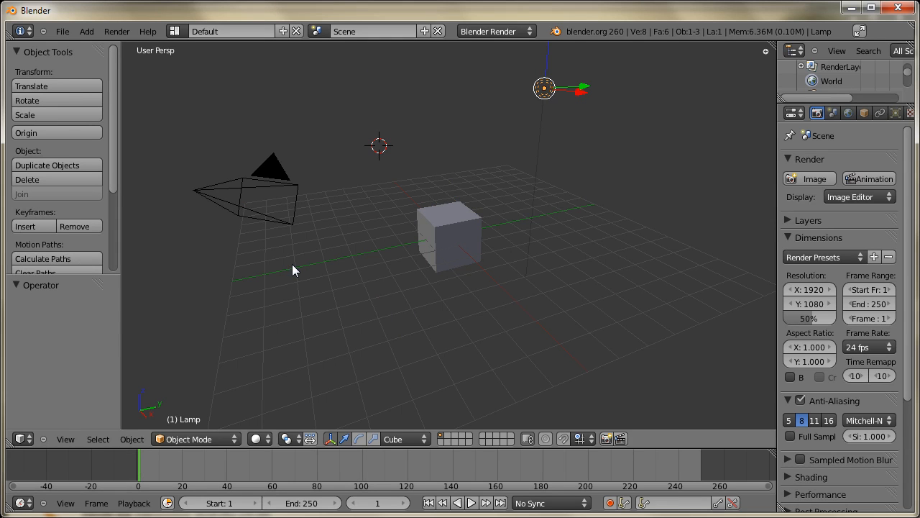
Step: Examine the cube, camera and lamp from several angles and distances by orbiting, panning and zooming around the scene
mouse_move(292, 270)
middle_down()
mouse_move(309, 318)
mouse_move(376, 332)
mouse_move(327, 273)
mouse_move(302, 272)
middle_up()
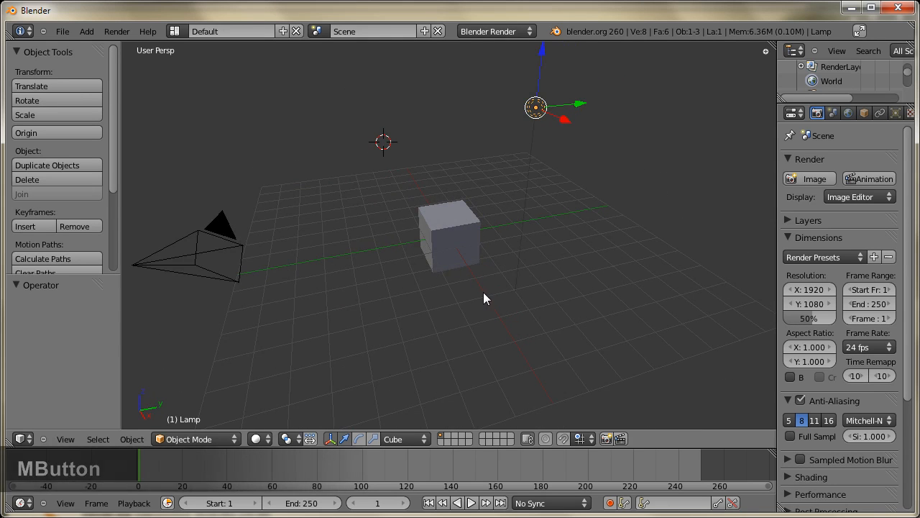
middle_drag(483, 294, 467, 257)
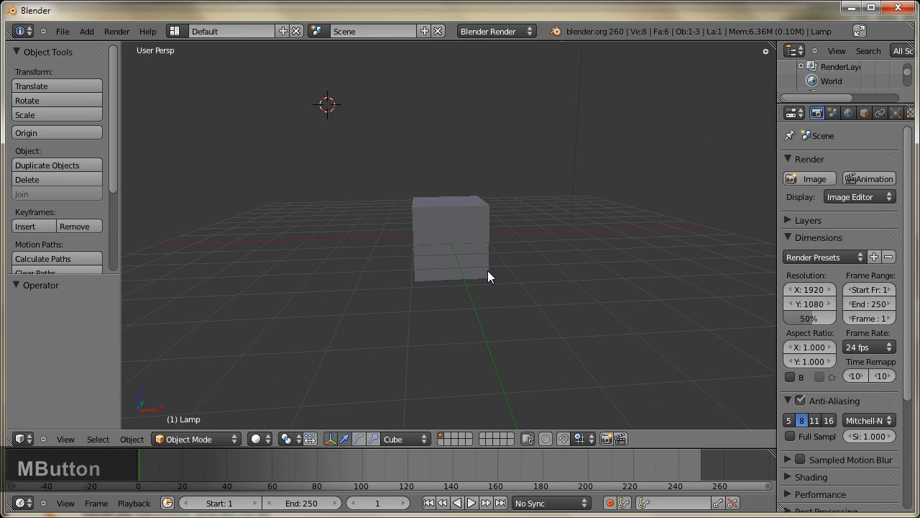
shift+middle_drag(621, 228, 378, 252)
shift+middle_drag(447, 193, 410, 267)
scroll(410, 268, up, 1)
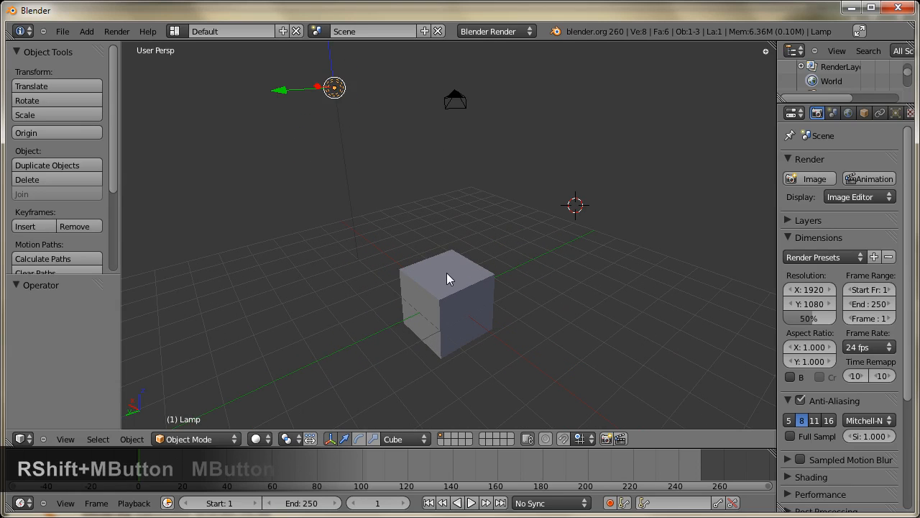
middle_drag(537, 316, 481, 327)
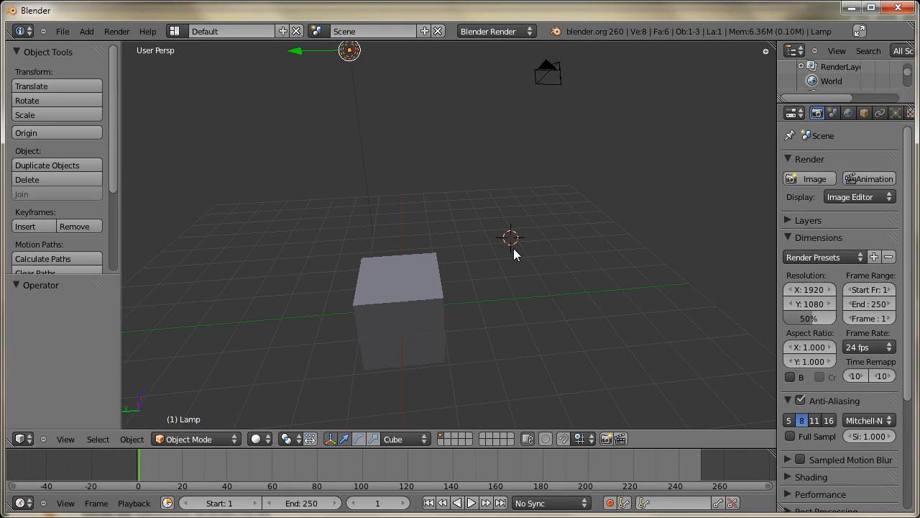
scroll(513, 248, down, 2)
middle_drag(410, 264, 496, 277)
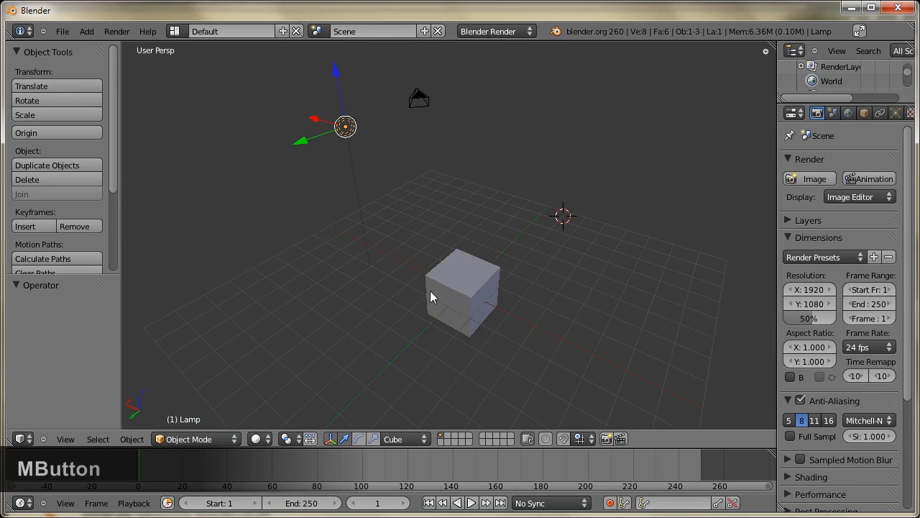
middle_drag(427, 293, 506, 299)
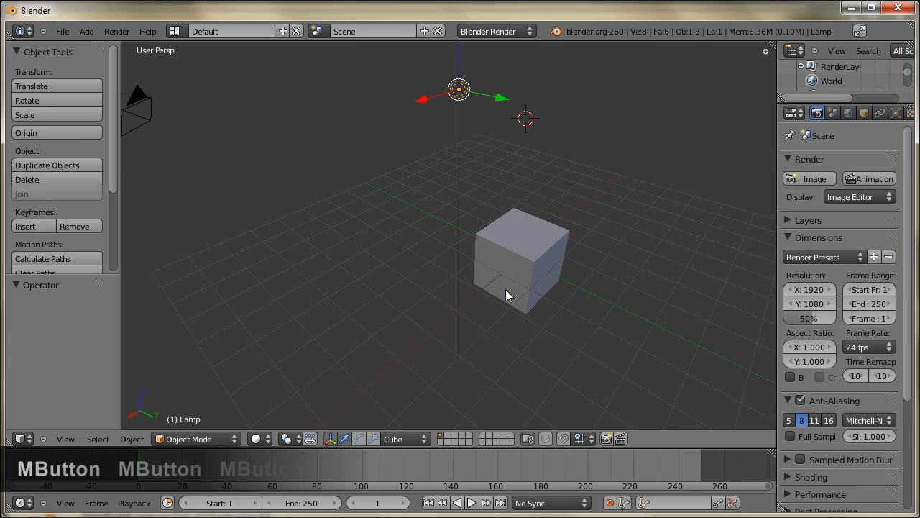
middle_drag(505, 281, 505, 287)
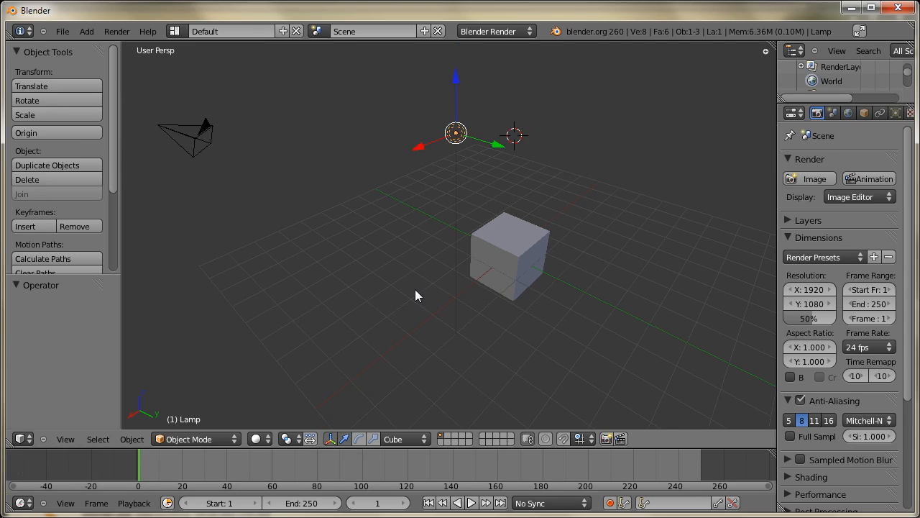
middle_drag(417, 294, 403, 281)
middle_drag(432, 276, 493, 269)
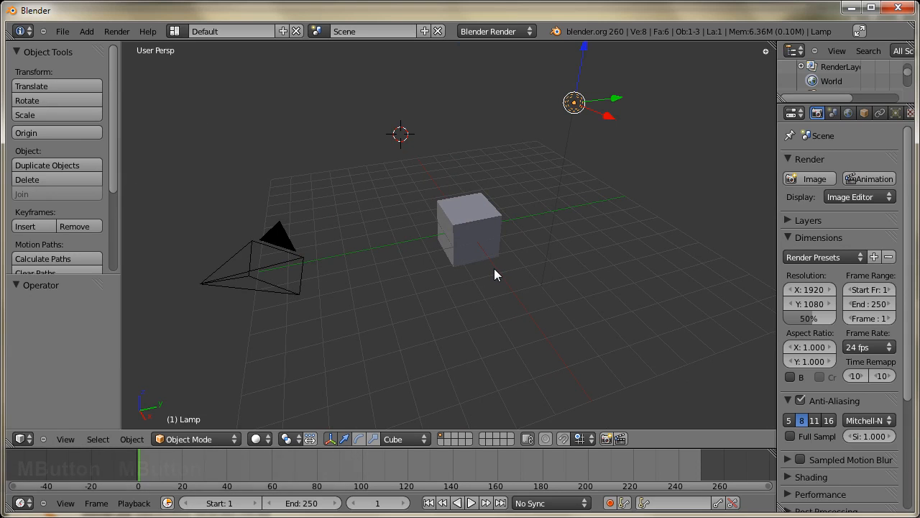
mouse_move(493, 268)
middle_down()
mouse_move(486, 258)
mouse_move(486, 268)
middle_up()
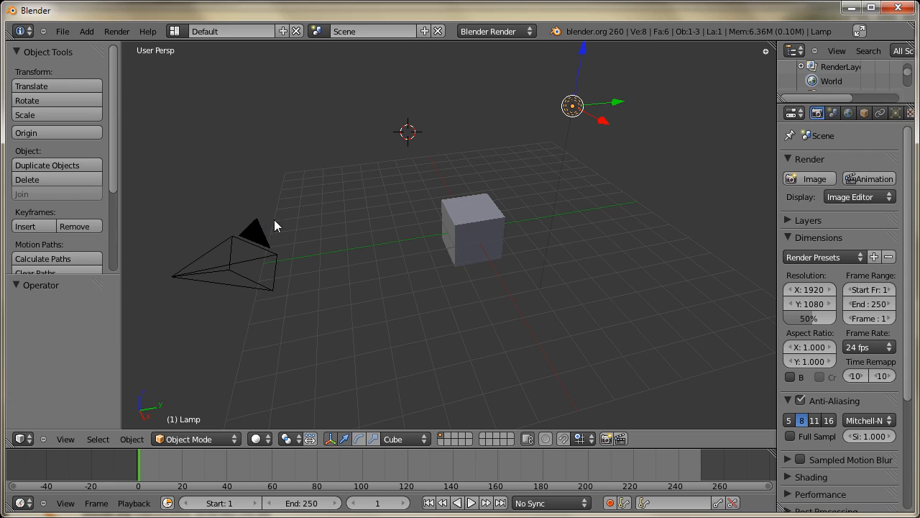
Step: Add the camera to the lamp selection and delete both objects, leaving only the cube in the scene
shift+right_click(242, 237)
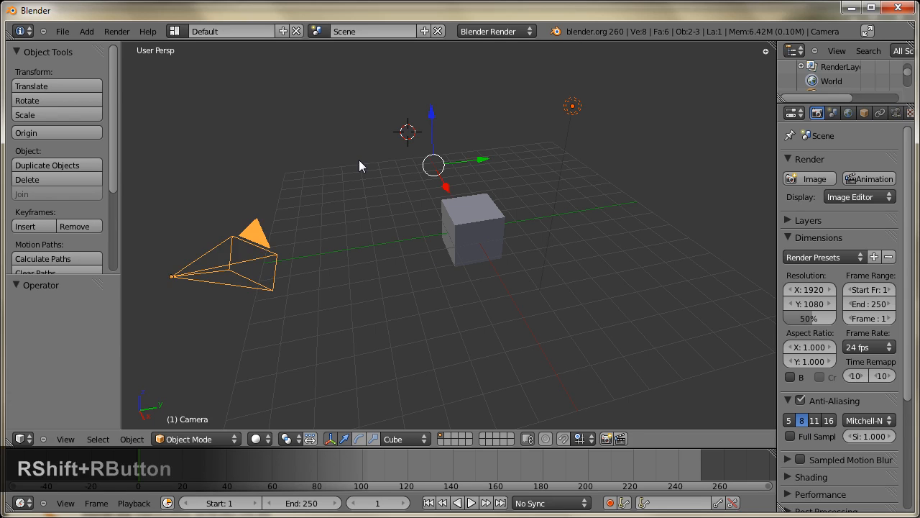
key(Delete)
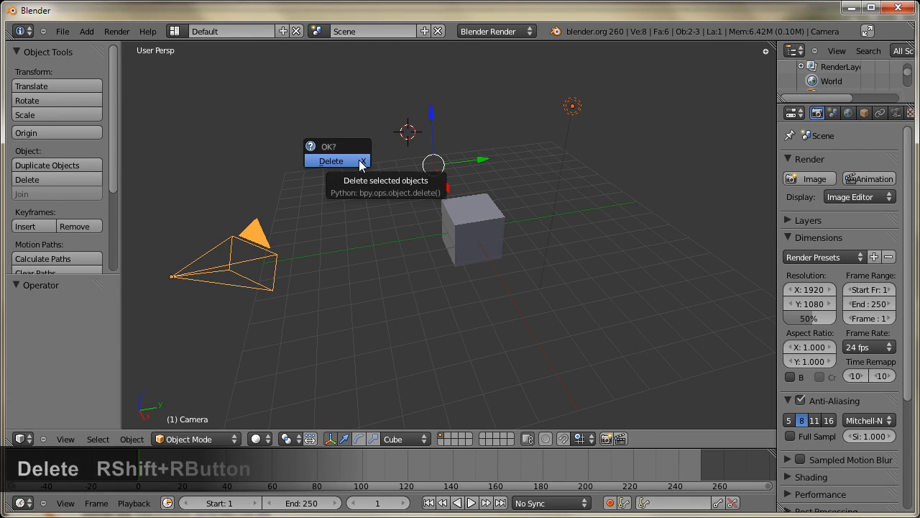
key(Return)
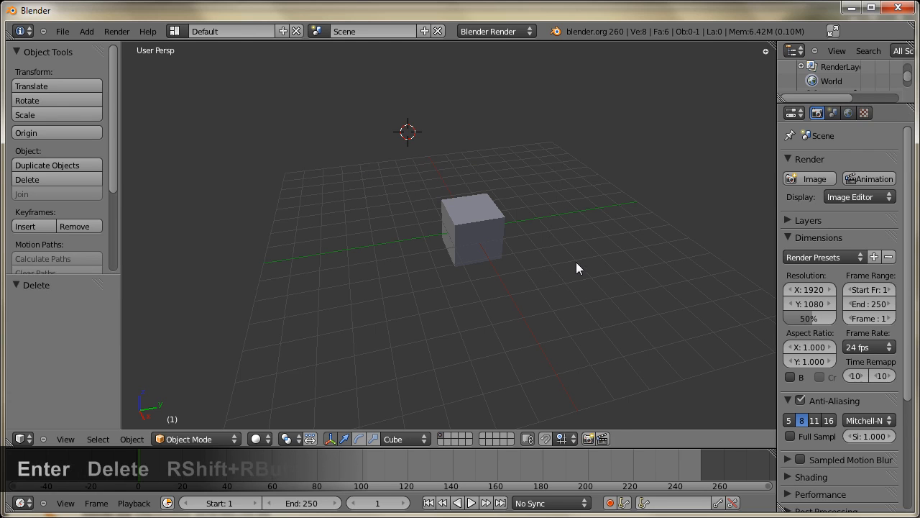
scroll(531, 255, up, 6)
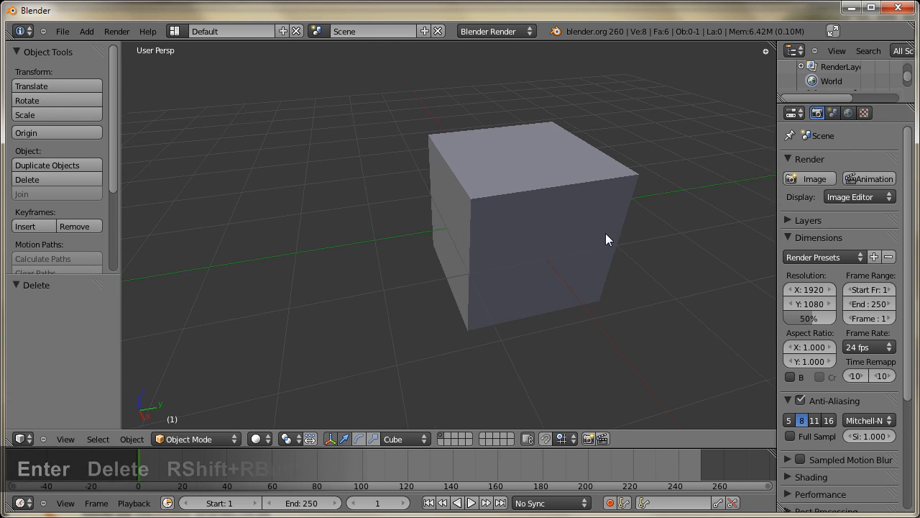
shift+middle_drag(605, 233, 516, 229)
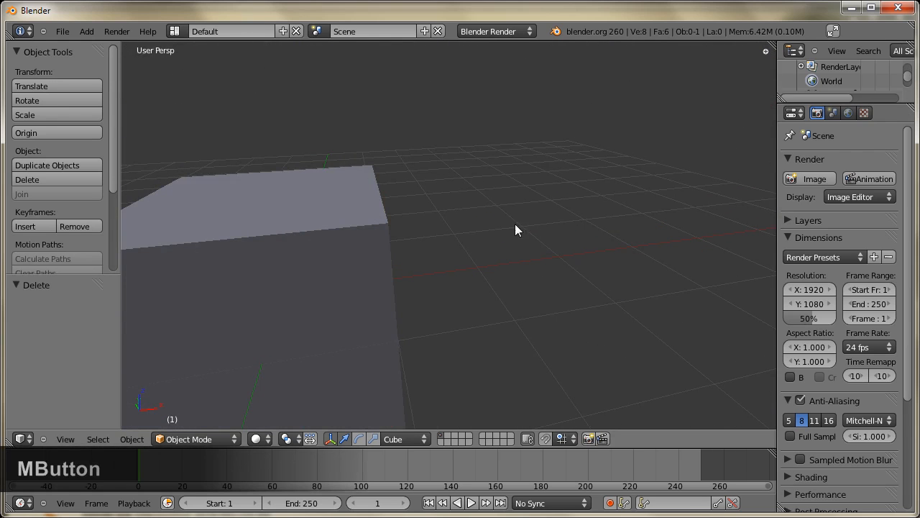
Step: Select the cube and centre the view on it, looking at it from several angles
right_click(339, 177)
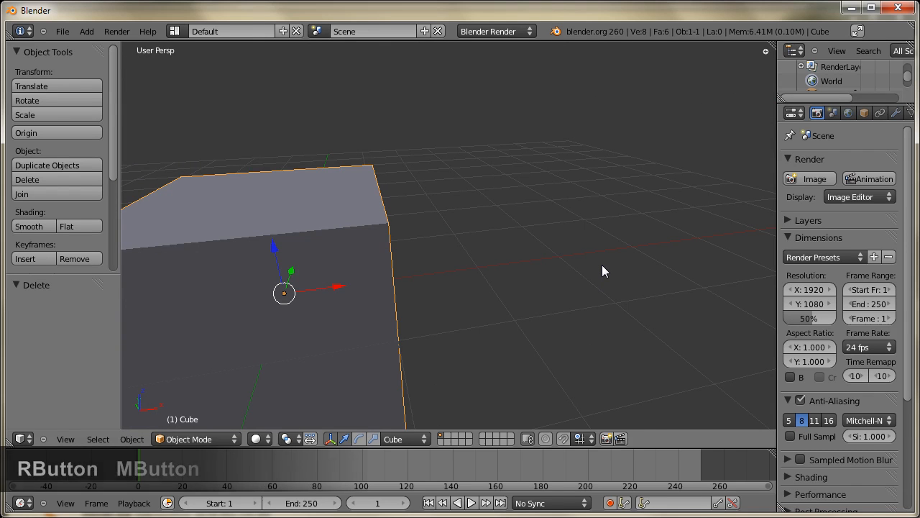
key(KP_Decimal)
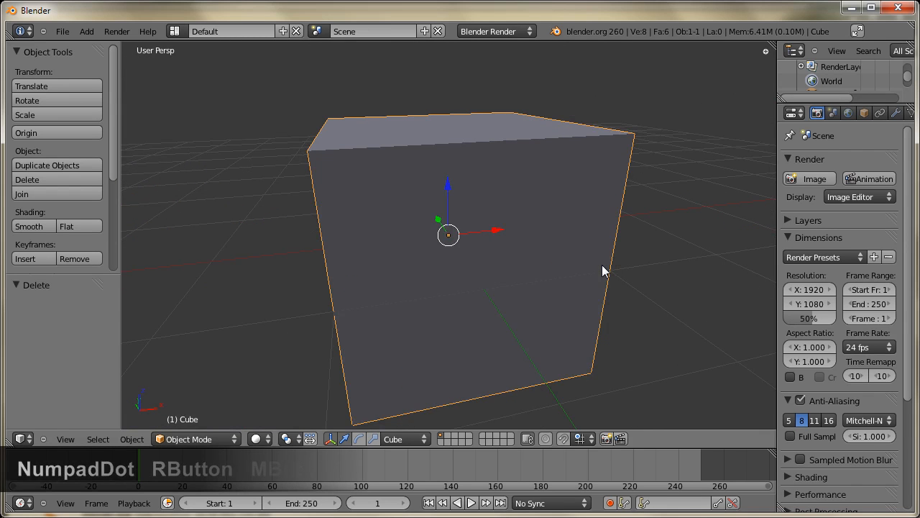
middle_drag(633, 266, 480, 305)
scroll(444, 274, down, 3)
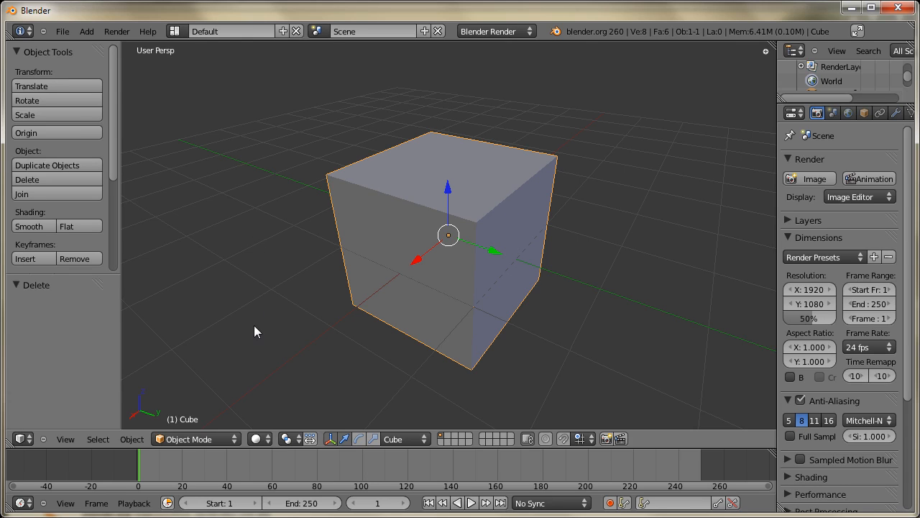
middle_drag(295, 360, 346, 357)
scroll(347, 353, down, 1)
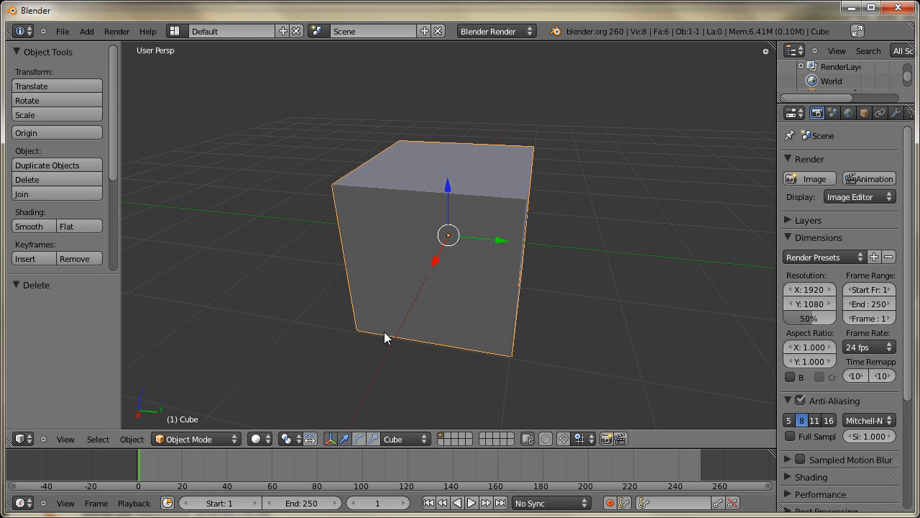
middle_drag(384, 332, 440, 341)
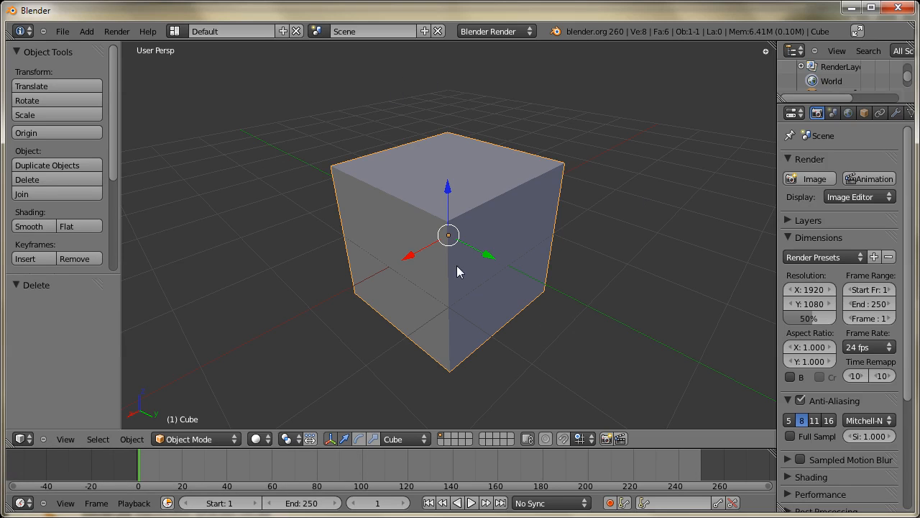
middle_drag(457, 267, 515, 306)
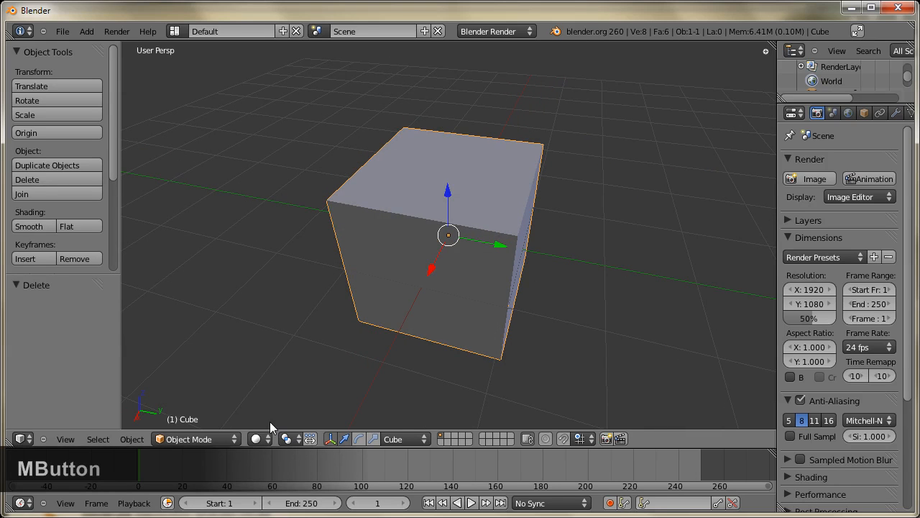
Step: Switch the cube to Edit Mode and select a single vertex at one of its top corners
click(215, 440)
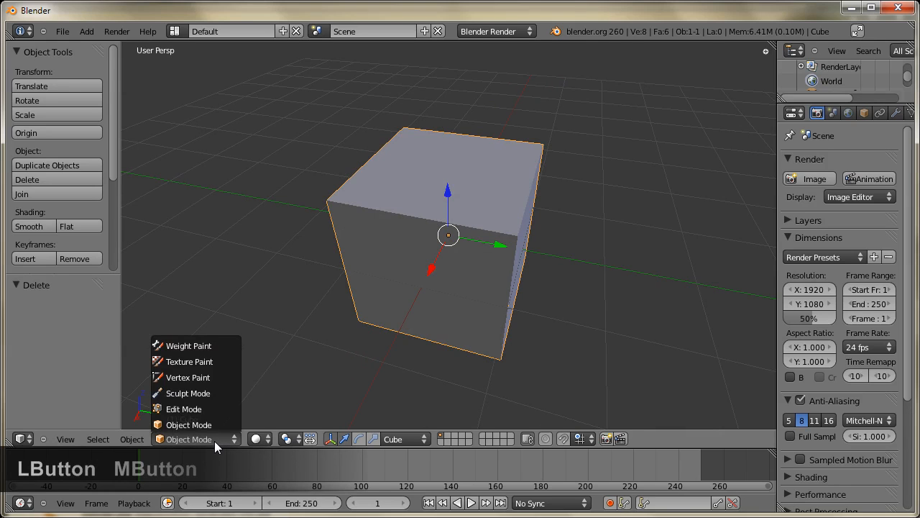
click(187, 408)
middle_drag(498, 323, 380, 290)
right_drag(555, 157, 589, 147)
right_click(589, 147)
middle_drag(499, 254, 555, 285)
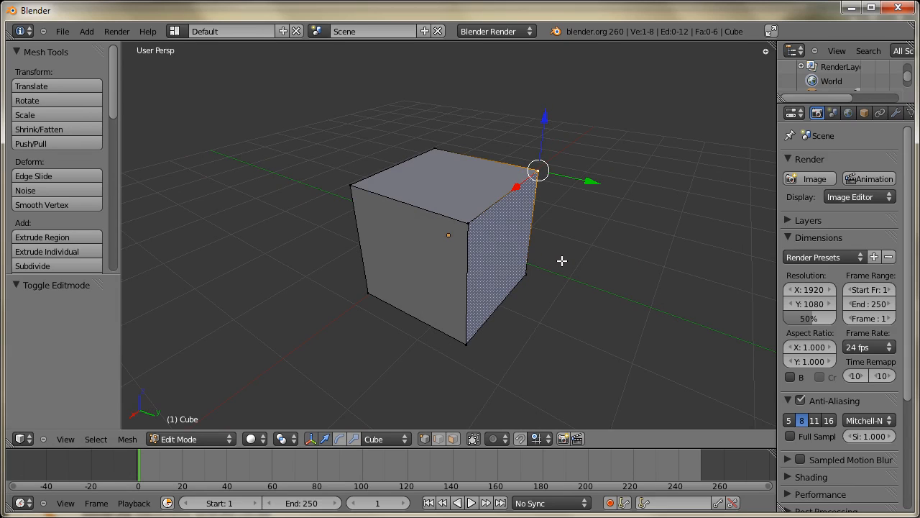
Step: Scale the cube's entire mesh by 0.5 on all axes and return to Object Mode
key(a)
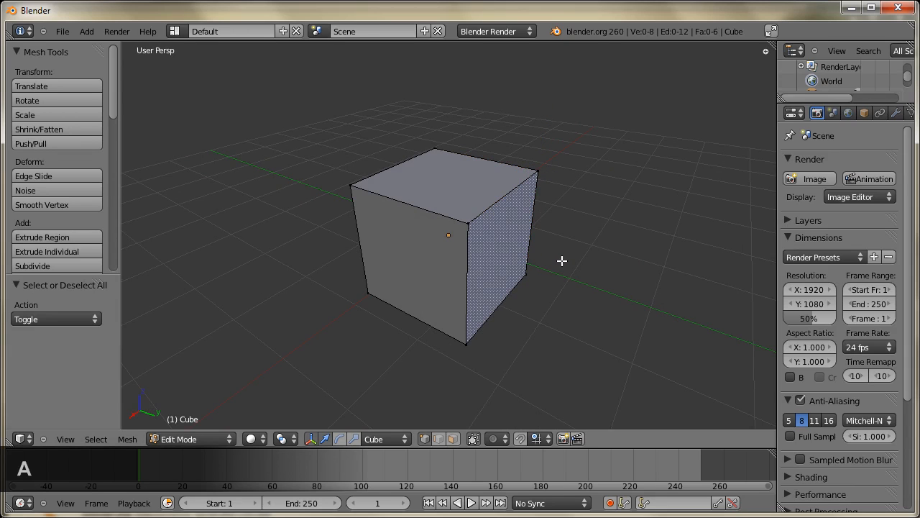
key(a)
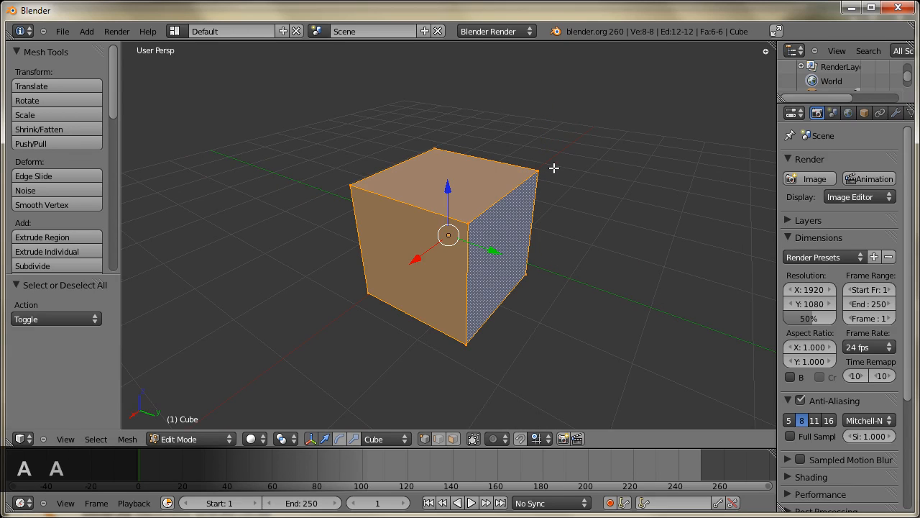
scroll(575, 223, up, 1)
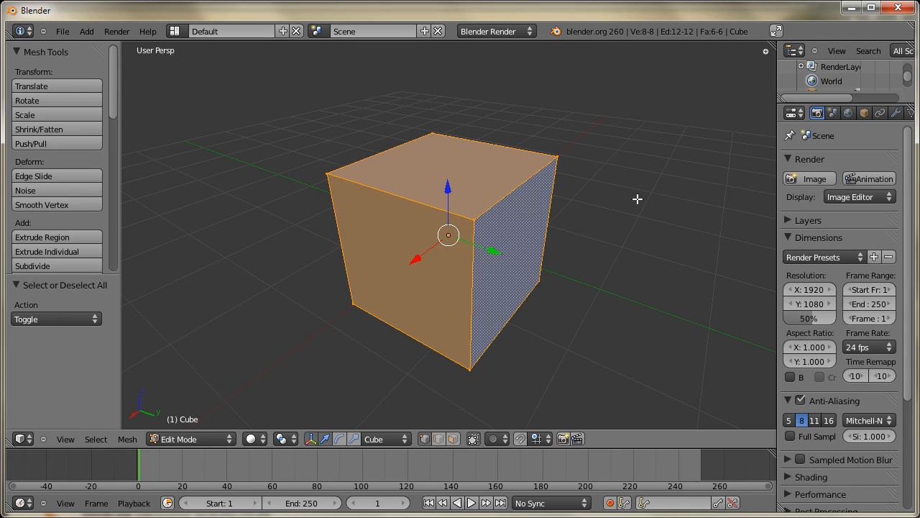
text(s)
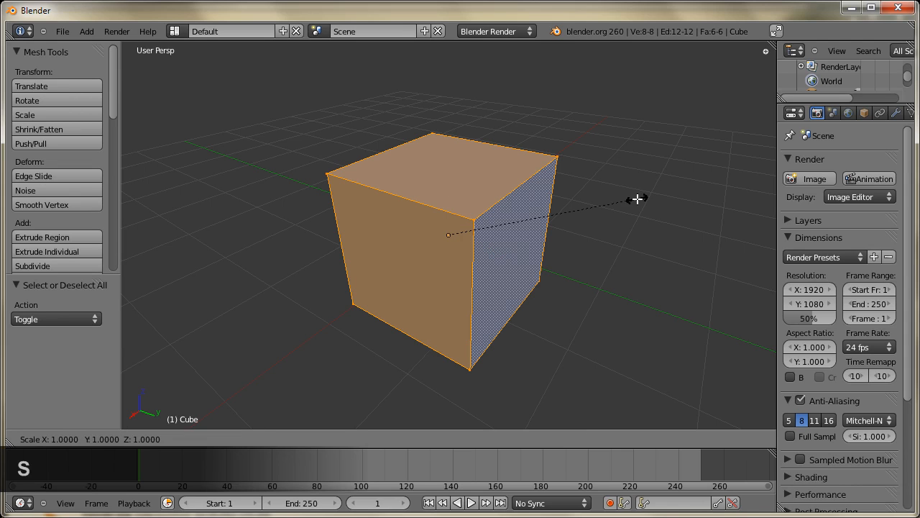
text(0.)
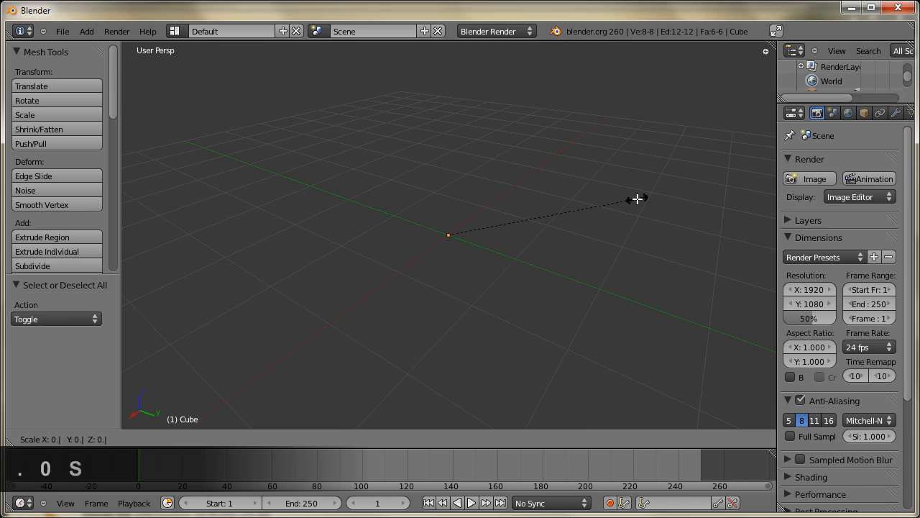
text(5)
key(Return)
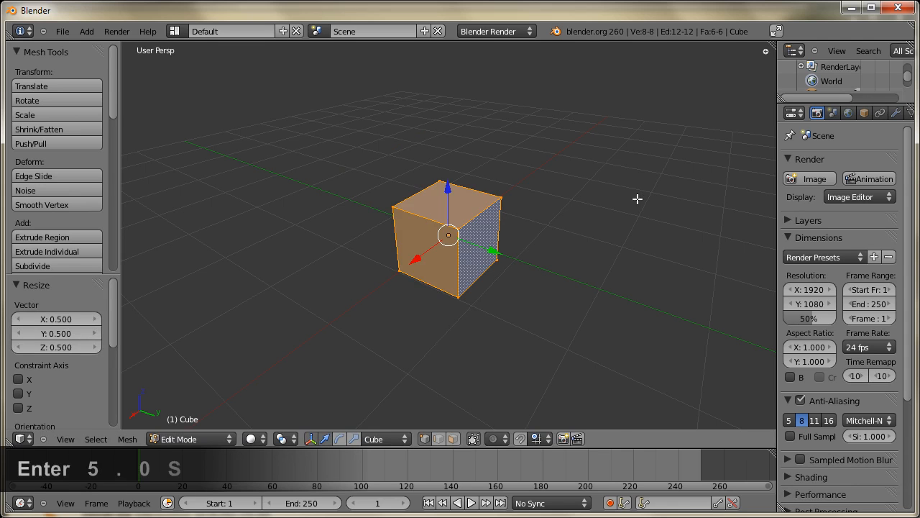
key(Tab)
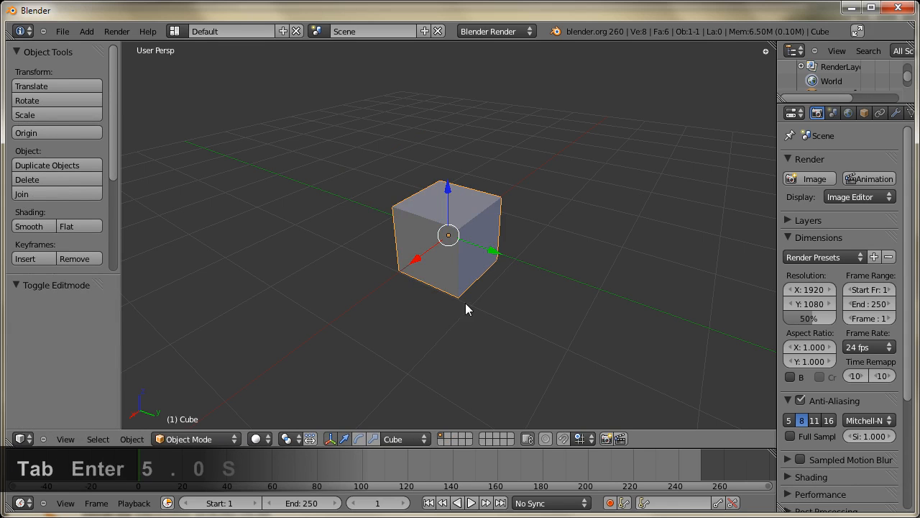
Step: Examine the scaled cube and its orientation to the axes from all around, both up close and farther away
middle_drag(465, 302, 578, 301)
scroll(577, 302, up, 2)
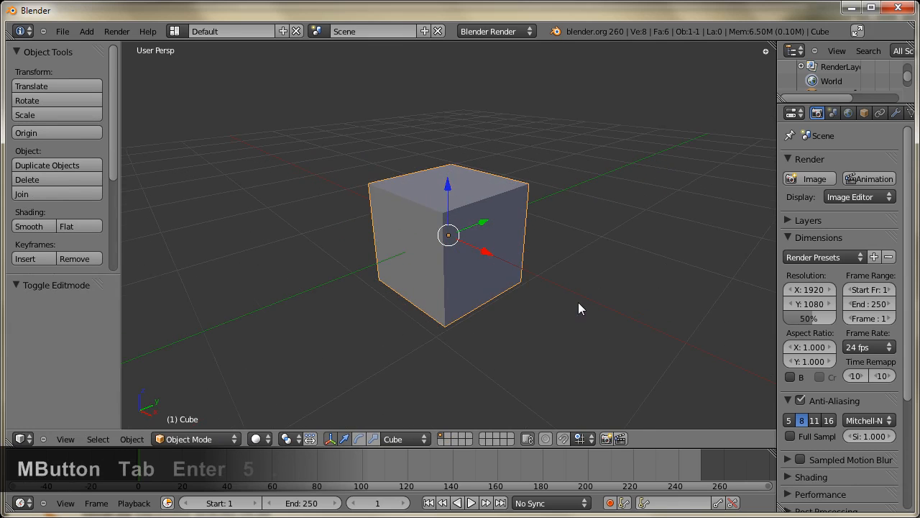
scroll(581, 375, up, 2)
middle_drag(581, 376, 399, 358)
middle_drag(576, 361, 415, 170)
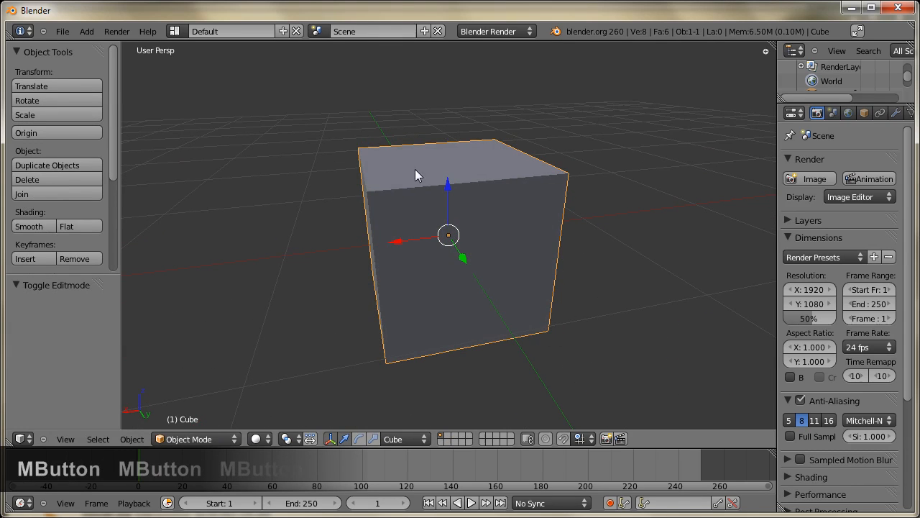
middle_drag(439, 353, 725, 351)
middle_drag(374, 349, 164, 390)
scroll(368, 381, down, 3)
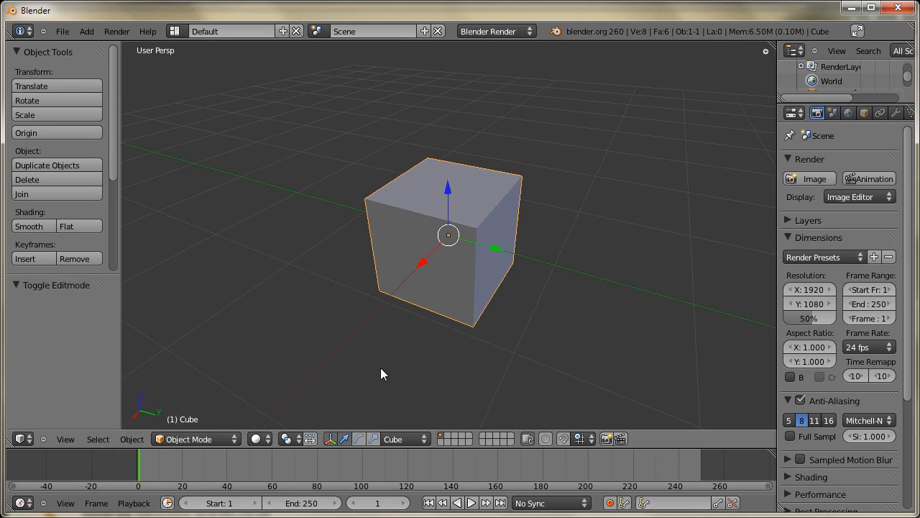
scroll(409, 356, down, 3)
middle_drag(417, 349, 376, 345)
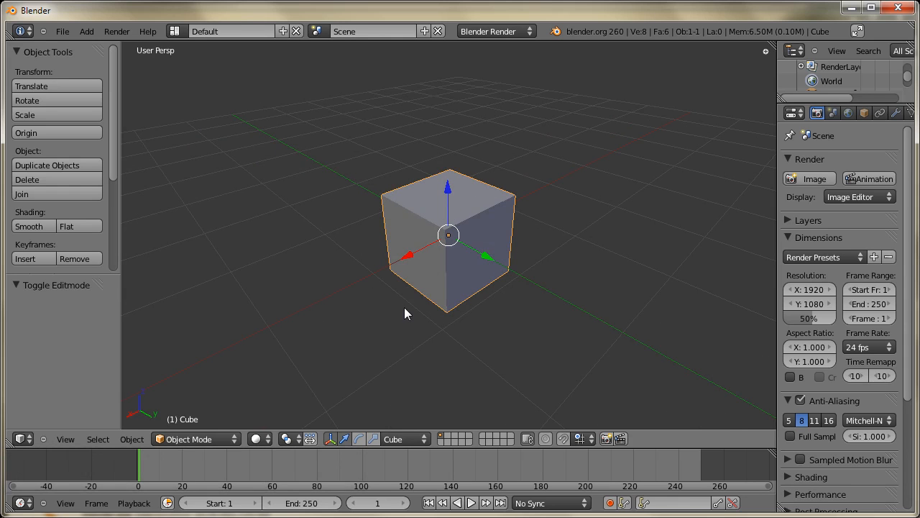
middle_drag(404, 309, 588, 265)
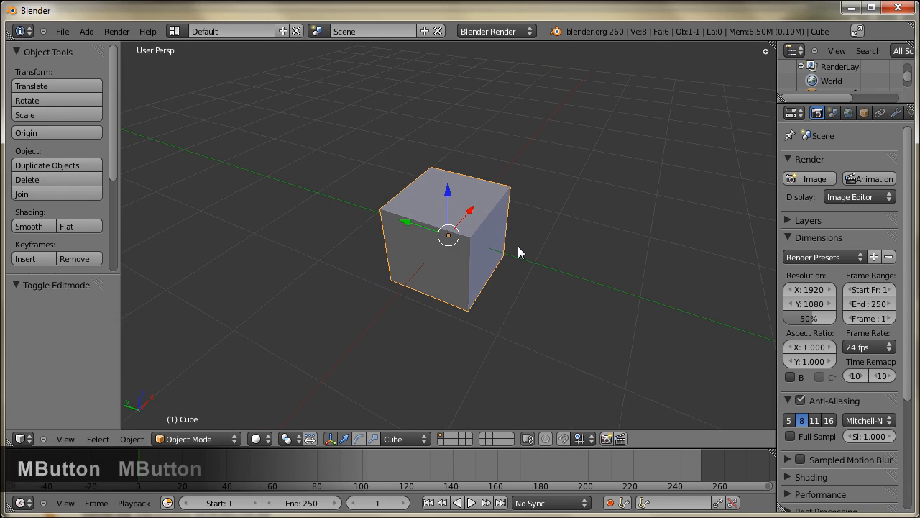
middle_drag(523, 255, 411, 254)
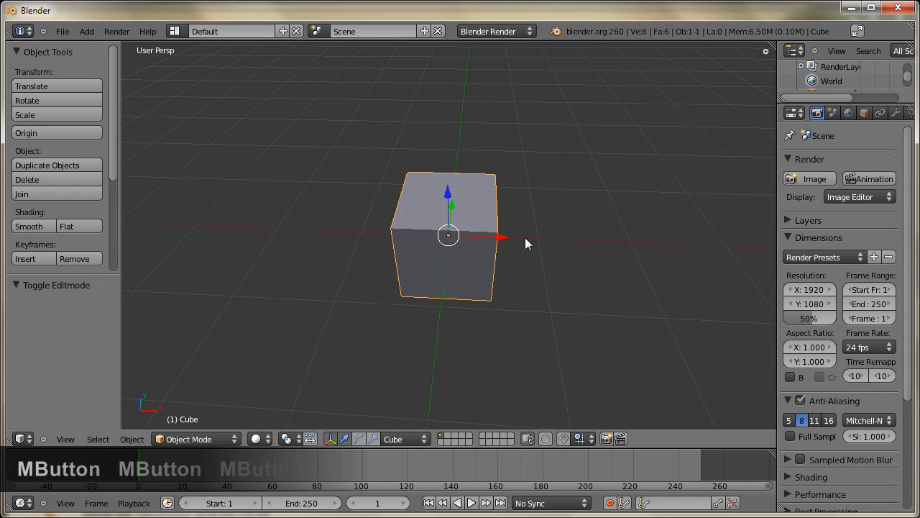
middle_drag(542, 257, 487, 269)
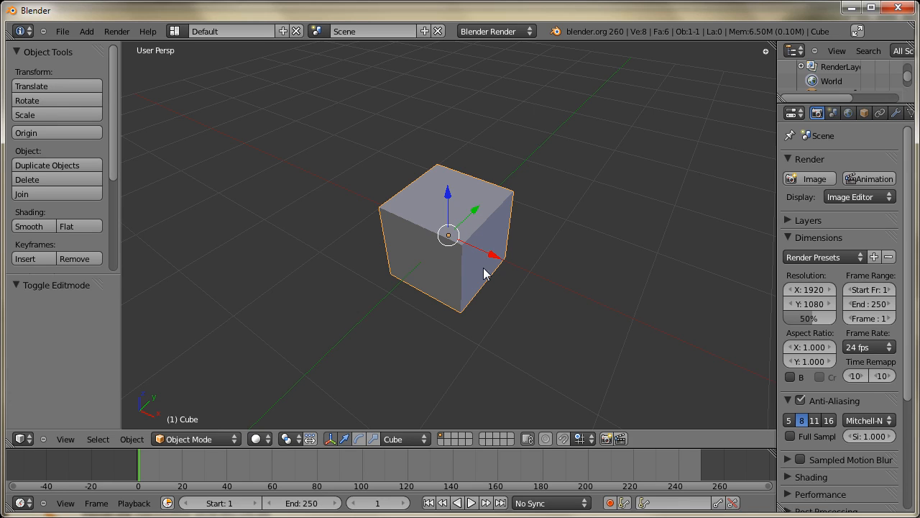
Step: View the cube straight from the front and look at it more closely
key(KP_1)
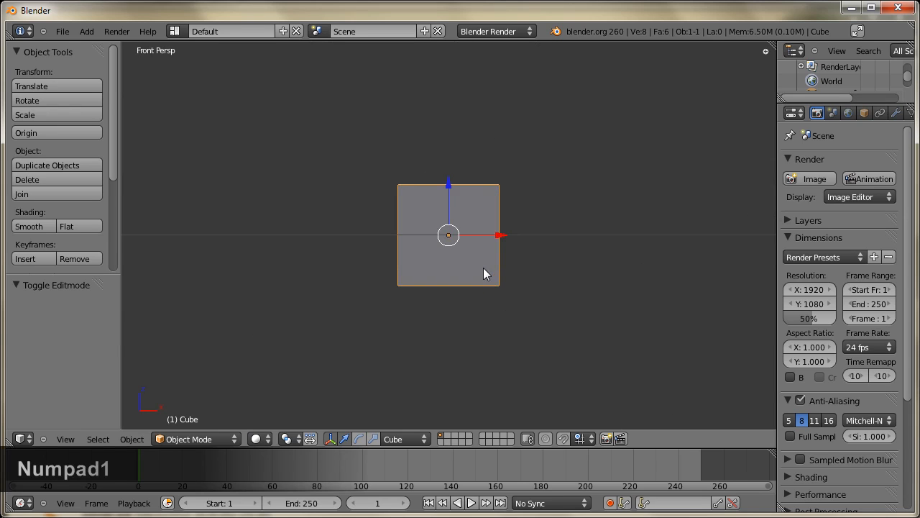
scroll(499, 280, up, 3)
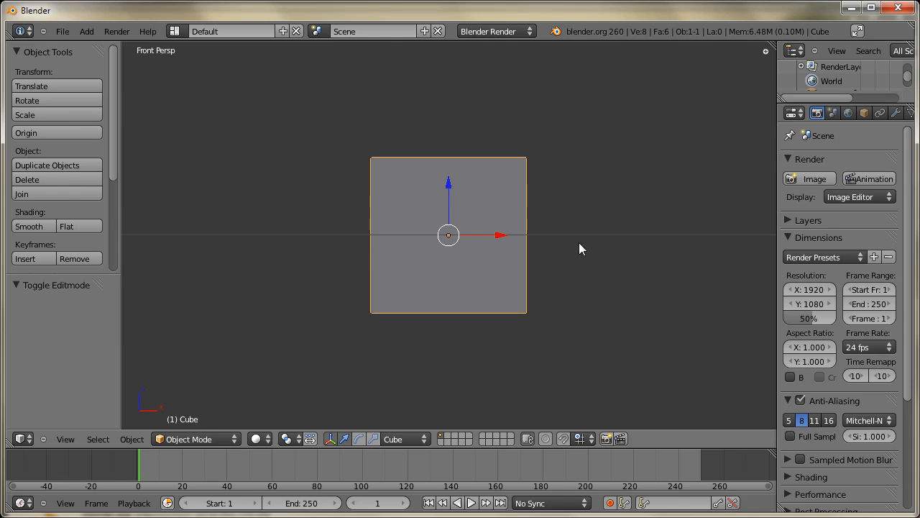
mouse_move(579, 249)
middle_down()
mouse_move(631, 319)
mouse_move(579, 319)
mouse_move(601, 332)
mouse_move(583, 323)
mouse_move(580, 246)
middle_up()
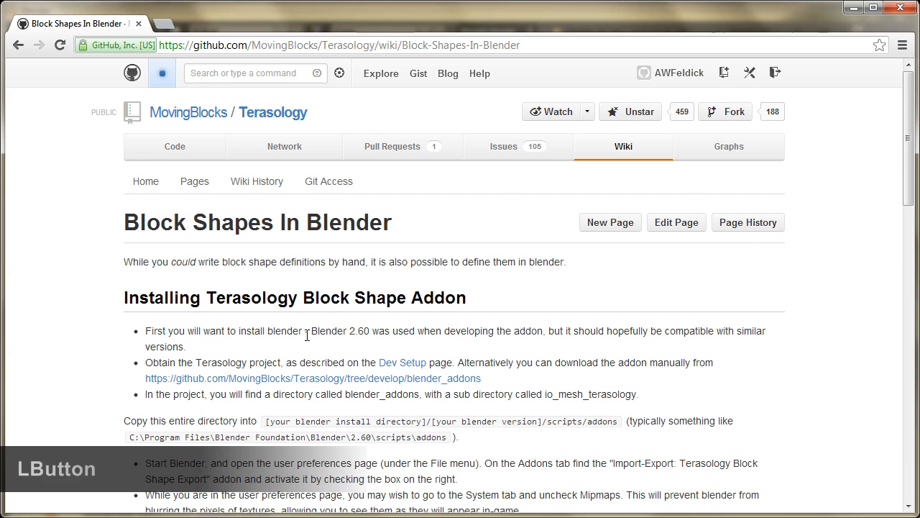
Step: Look up the Sub-block / Direction list on the wiki page in the browser and compare it with the cube's axes in Blender
scroll(308, 335, down, 6)
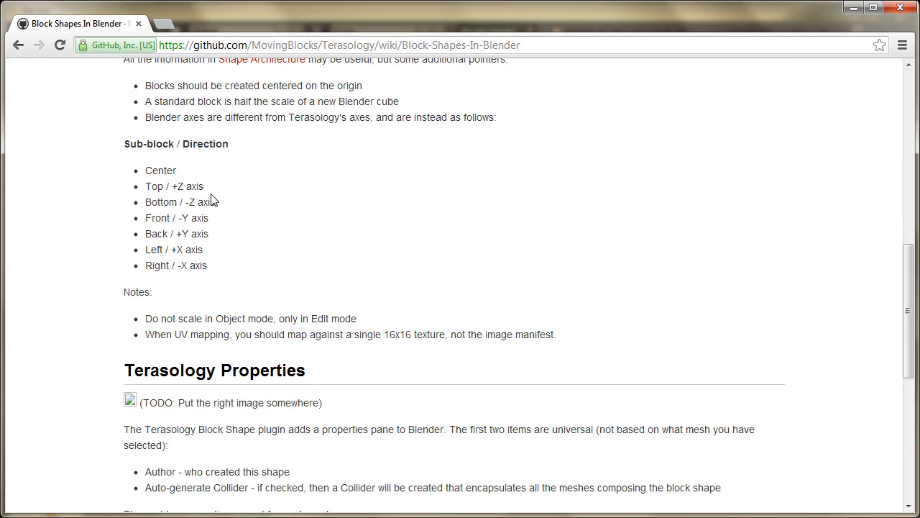
click(853, 7)
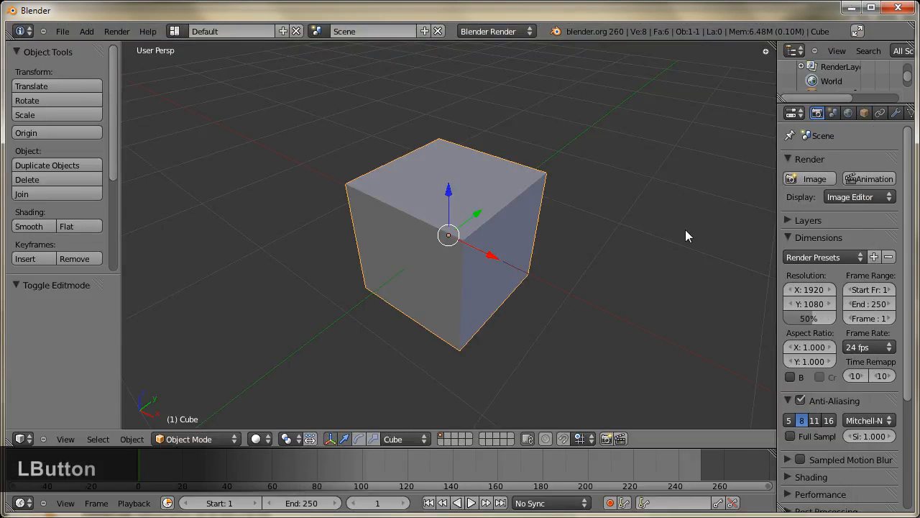
middle_drag(588, 271, 607, 284)
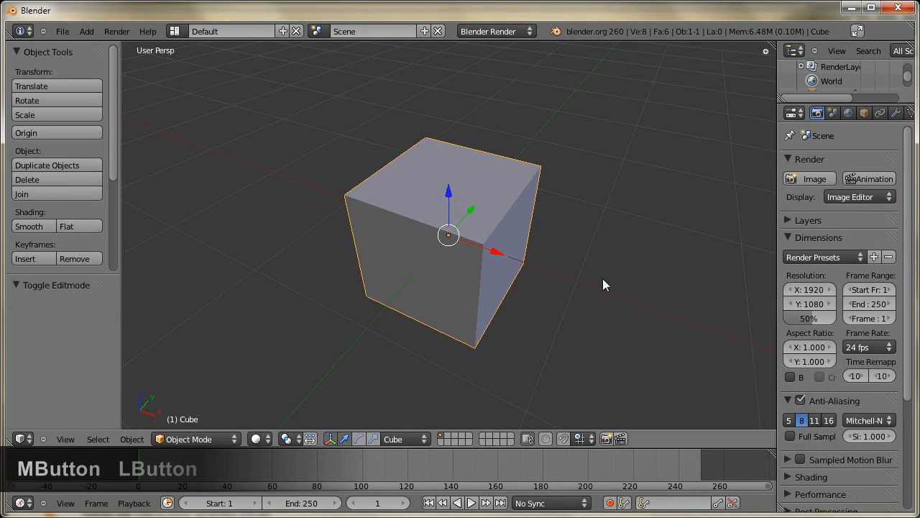
middle_drag(472, 289, 557, 276)
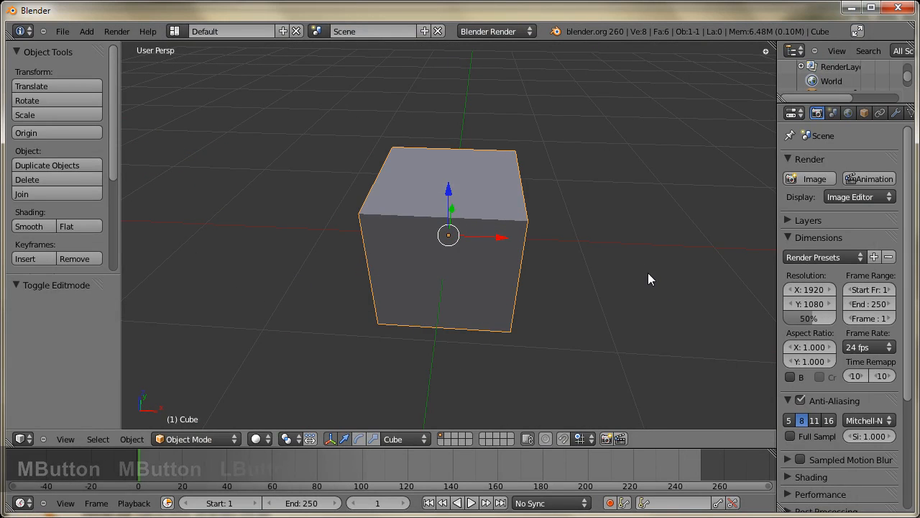
middle_drag(633, 242, 586, 238)
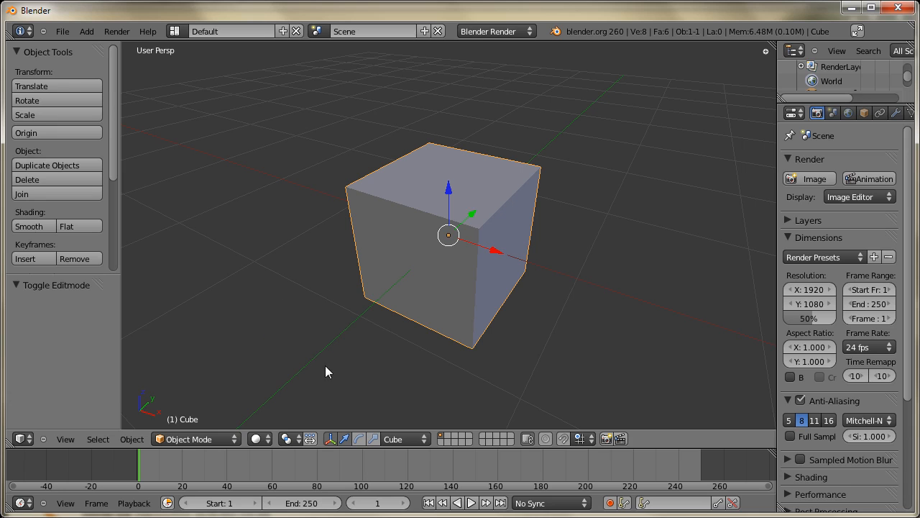
Step: Enter Edit Mode on the cube and select only the four vertices of its top face
click(233, 439)
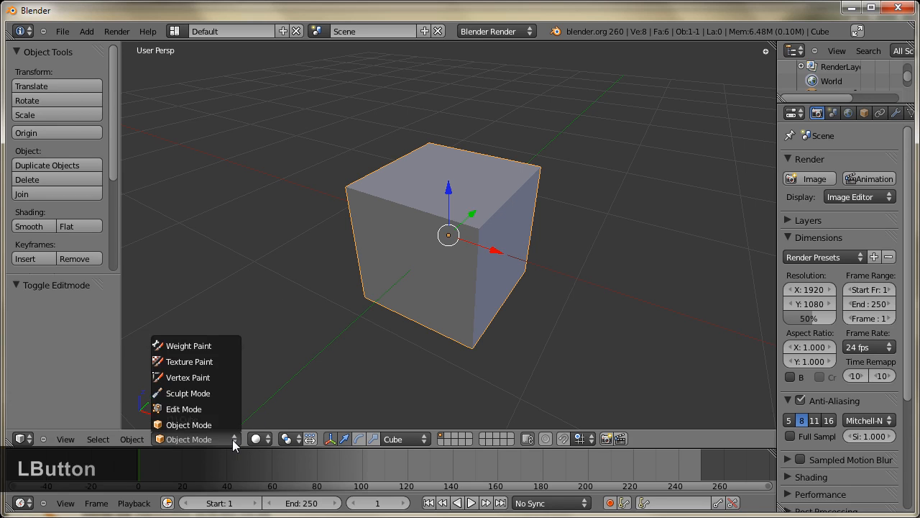
click(215, 408)
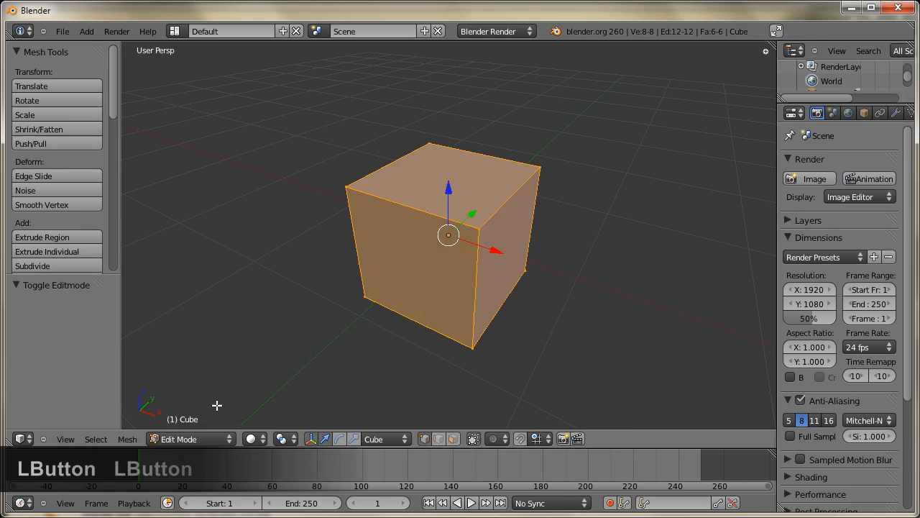
middle_drag(431, 353, 579, 376)
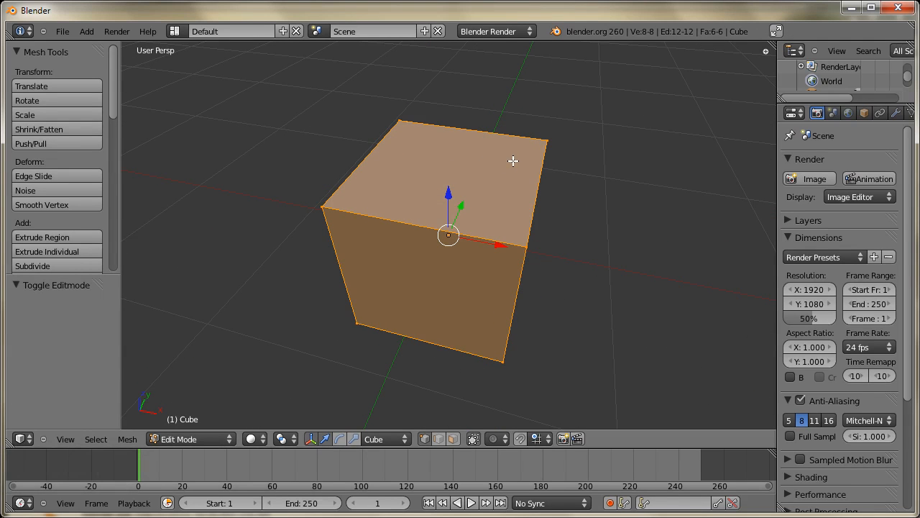
key(a)
right_click(330, 205)
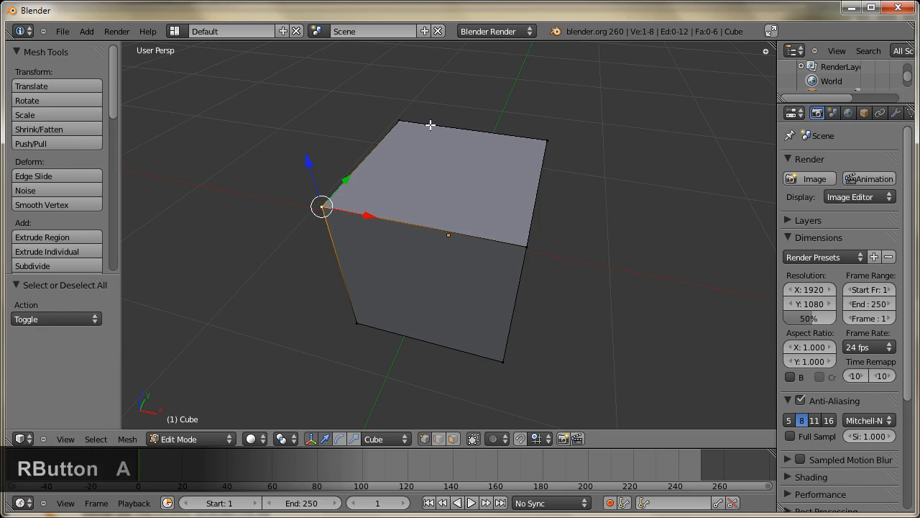
shift+right_click(402, 120)
shift+right_click(547, 131)
shift+right_click(538, 243)
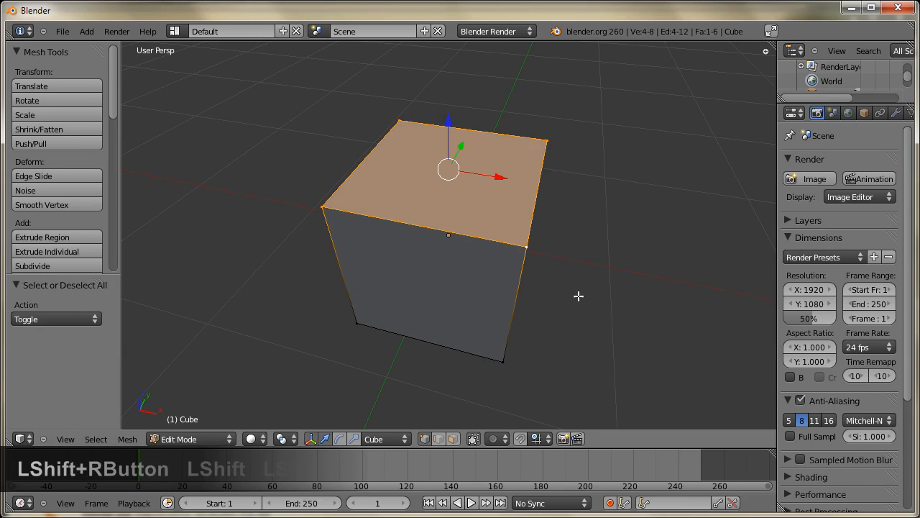
Step: Merge the four selected top vertices of the cube at their center to form a pyramid
middle_drag(579, 294, 674, 255)
middle_drag(592, 166, 530, 248)
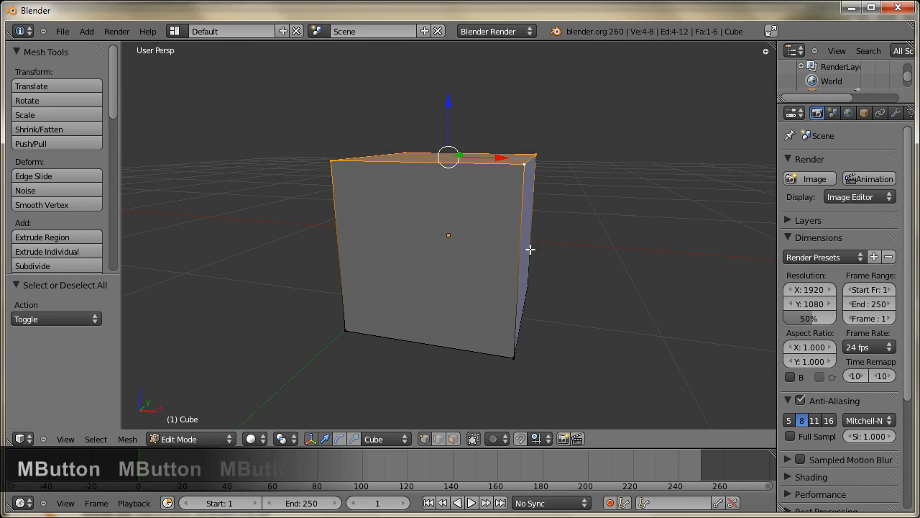
key(alt+m)
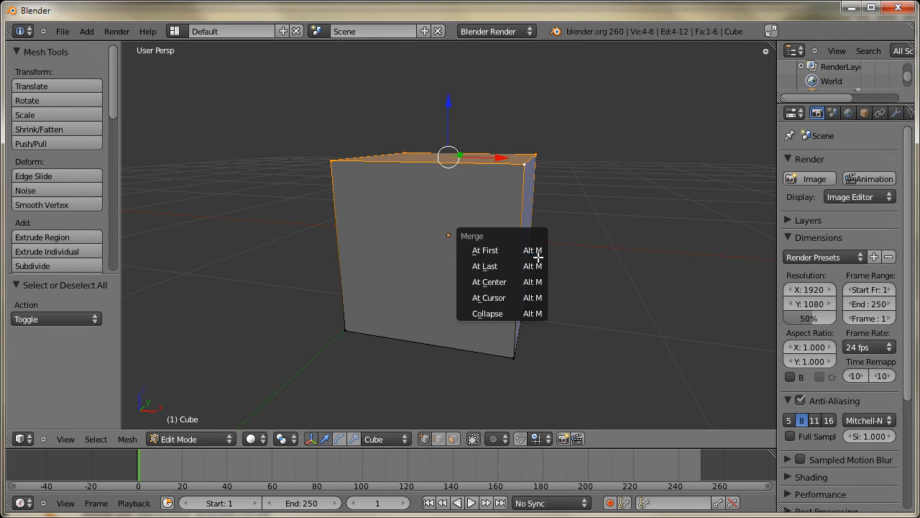
click(507, 283)
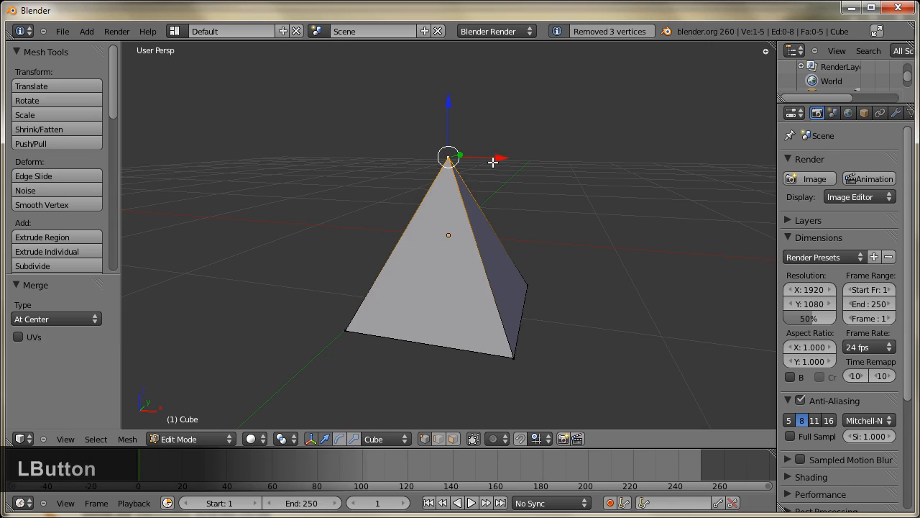
Step: Examine the pyramid's apex and sloping sides from several directions around it
middle_drag(498, 159, 470, 158)
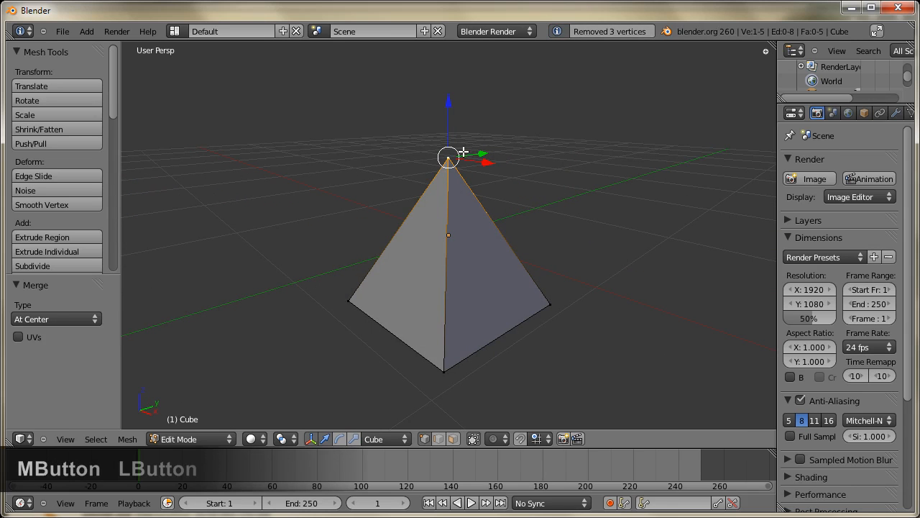
right_drag(448, 156, 460, 164)
right_click(466, 171)
middle_drag(467, 174, 349, 215)
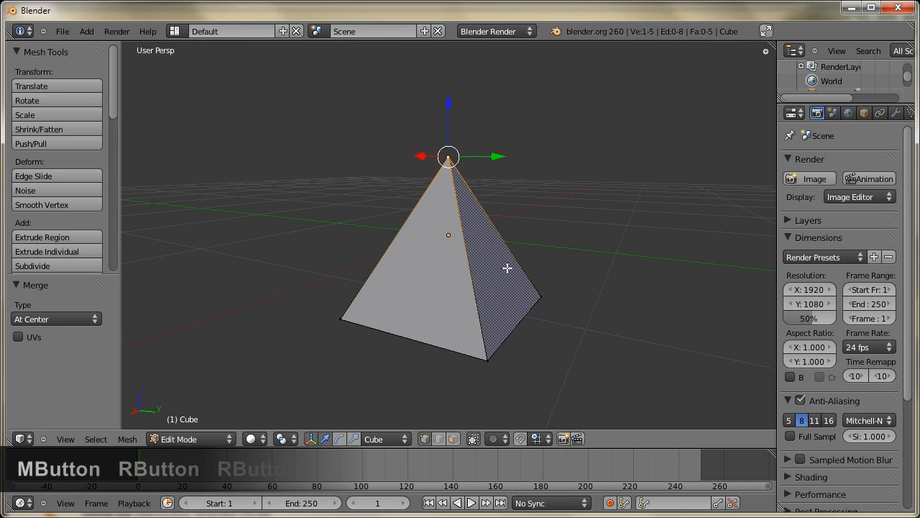
middle_drag(587, 273, 582, 300)
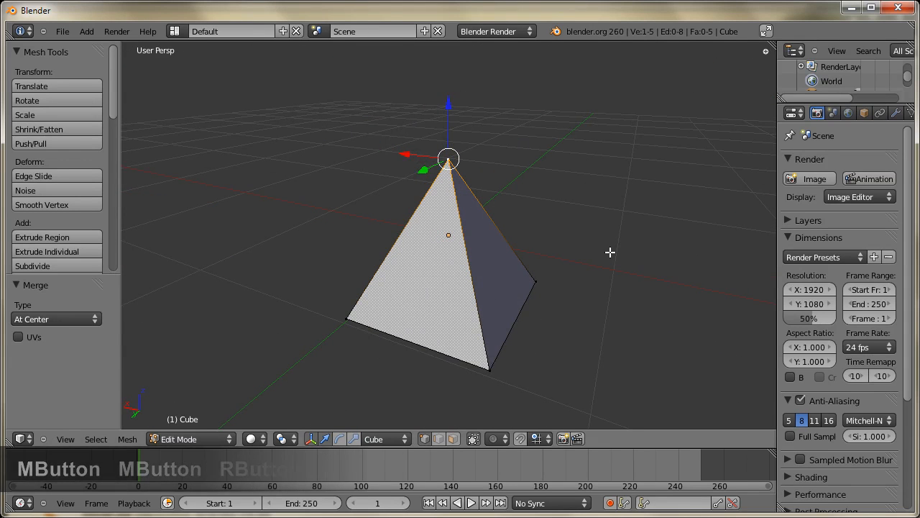
middle_drag(606, 249, 581, 240)
middle_drag(598, 304, 625, 309)
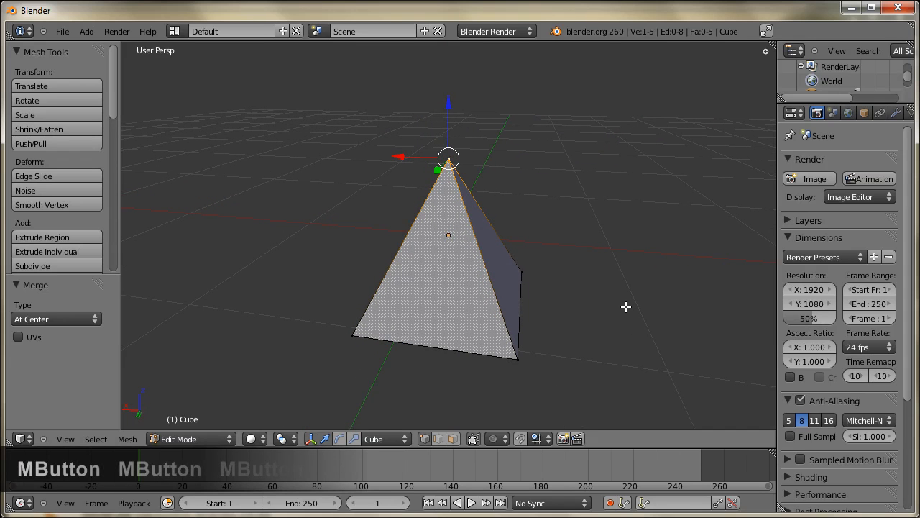
scroll(625, 287, up, 1)
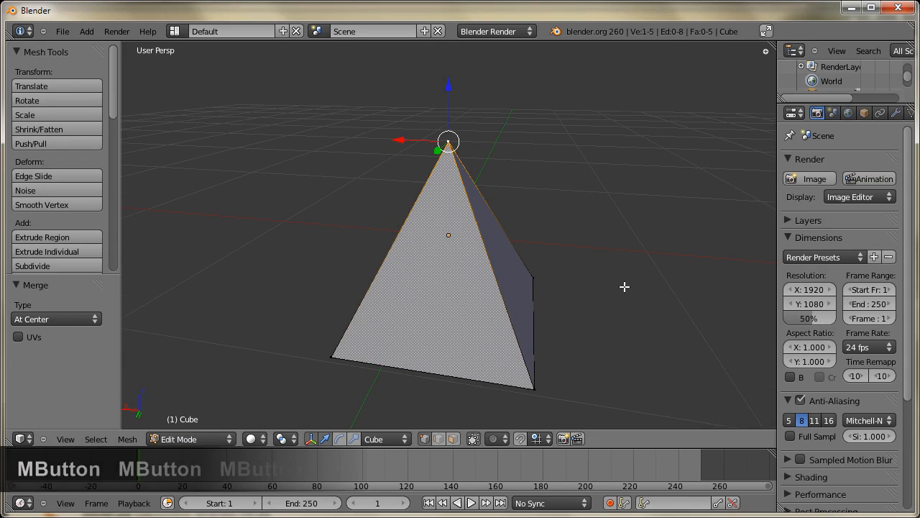
scroll(625, 286, down, 1)
middle_drag(625, 287, 570, 294)
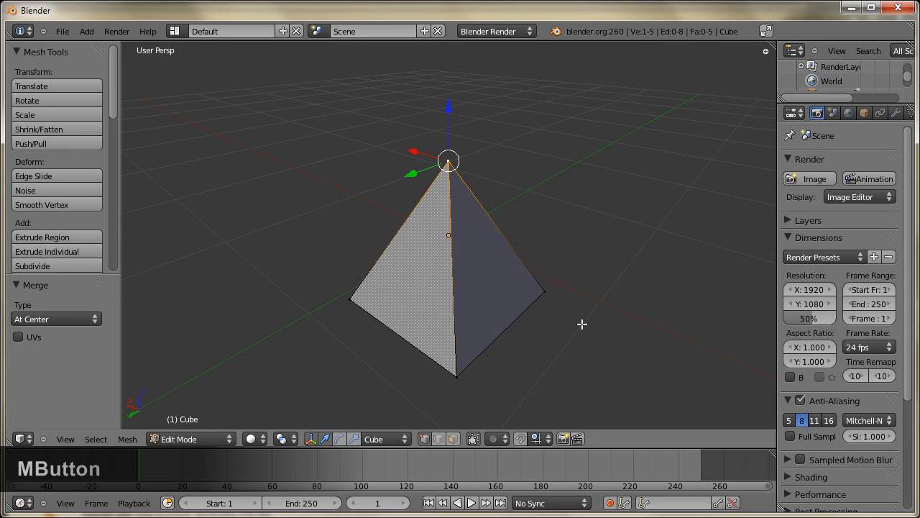
Step: Deselect all of the pyramid's vertices and return to Object Mode
key(a)
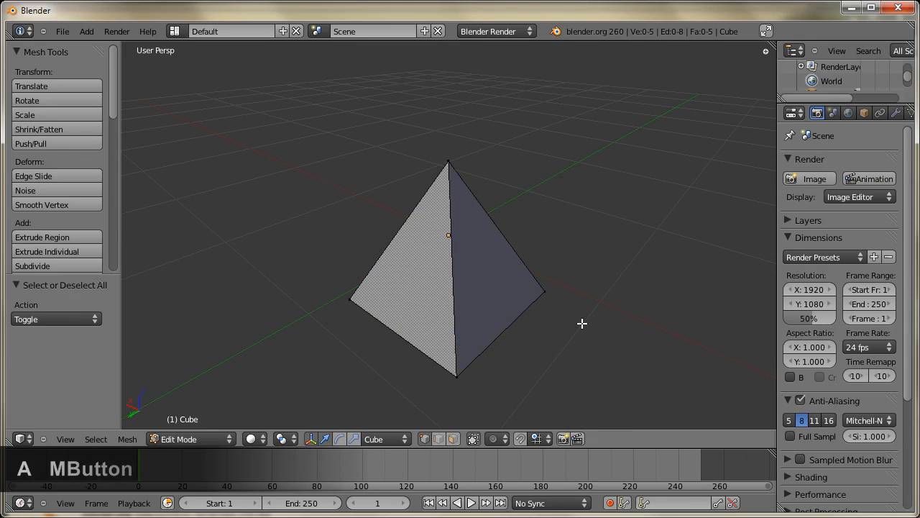
middle_drag(581, 323, 516, 308)
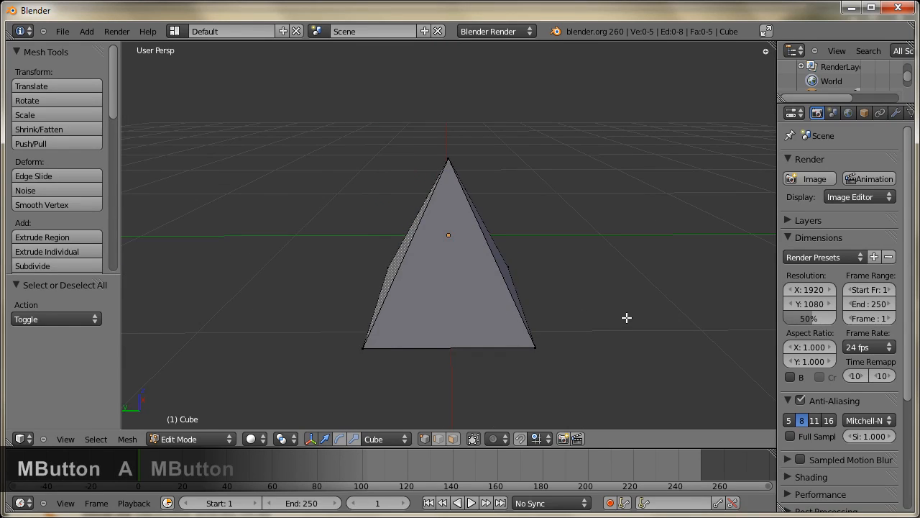
middle_drag(626, 316, 539, 314)
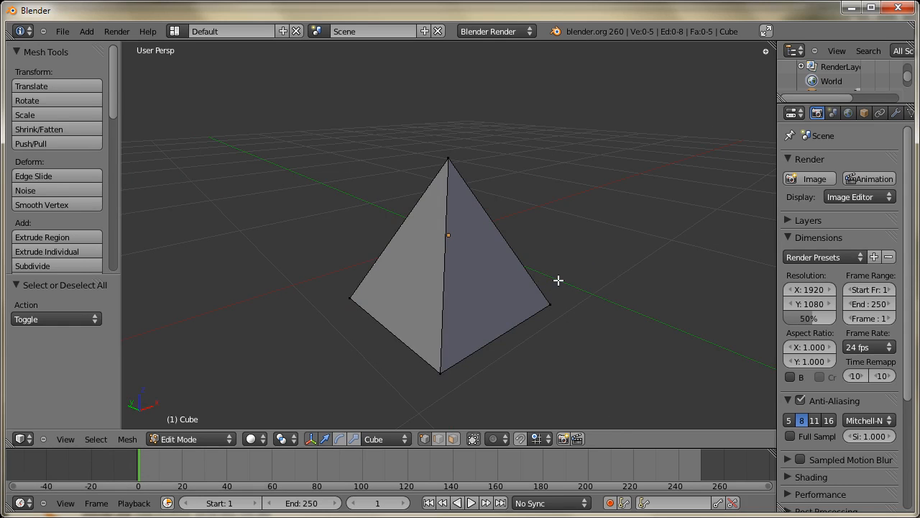
key(Tab)
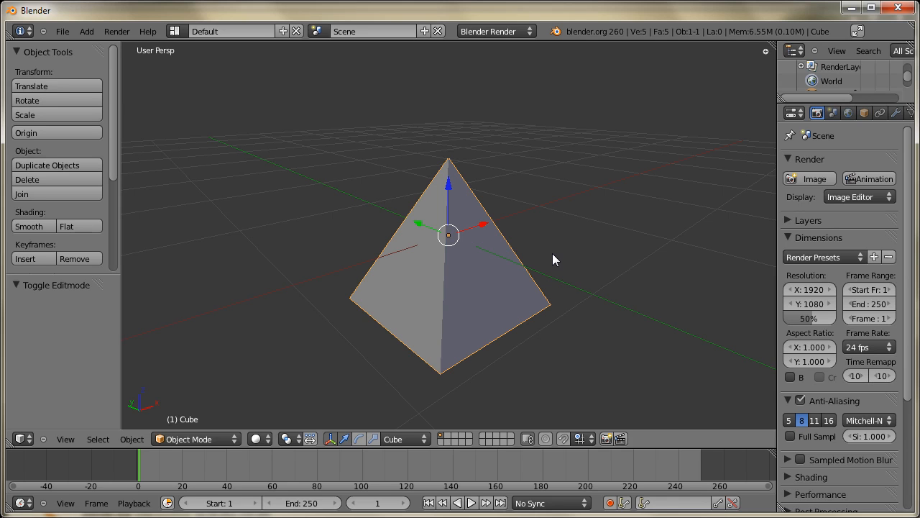
Step: Examine the pyramid's base from below and its sides straight from the right and the front
middle_drag(552, 253, 612, 293)
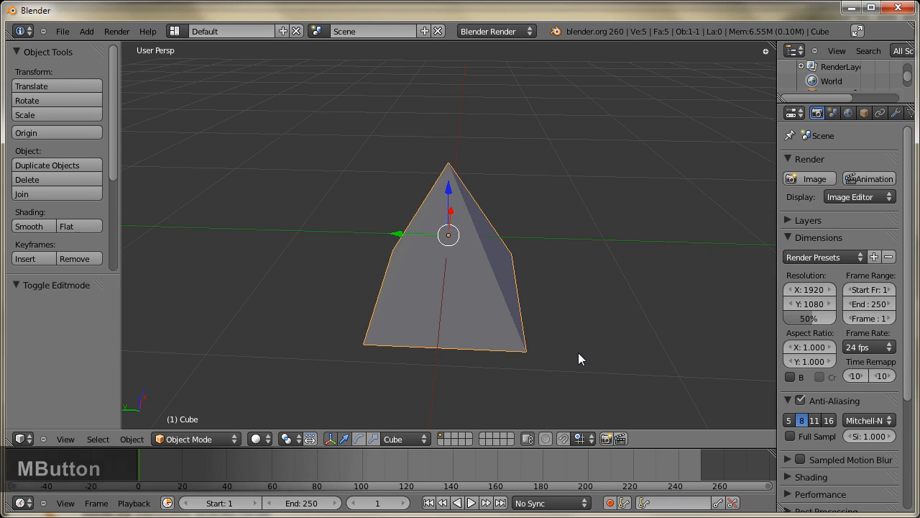
middle_drag(577, 355, 573, 212)
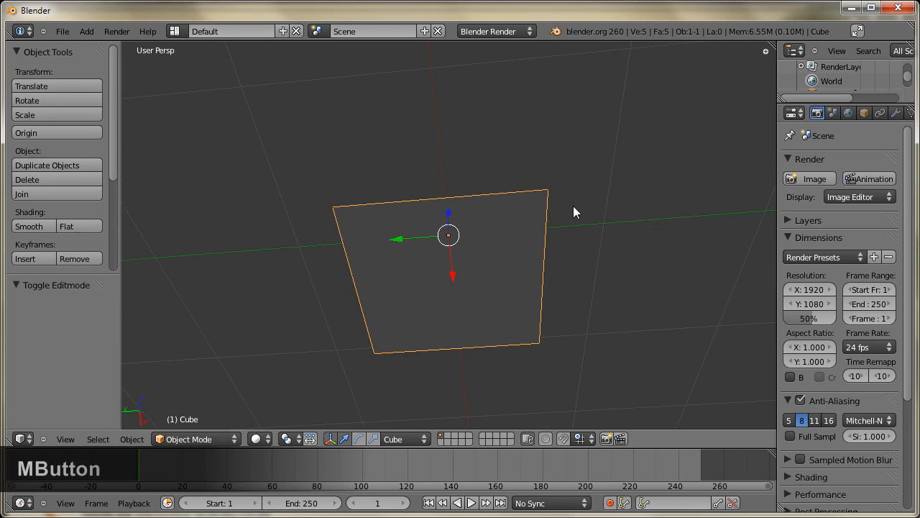
middle_drag(582, 247, 523, 271)
middle_drag(486, 348, 443, 244)
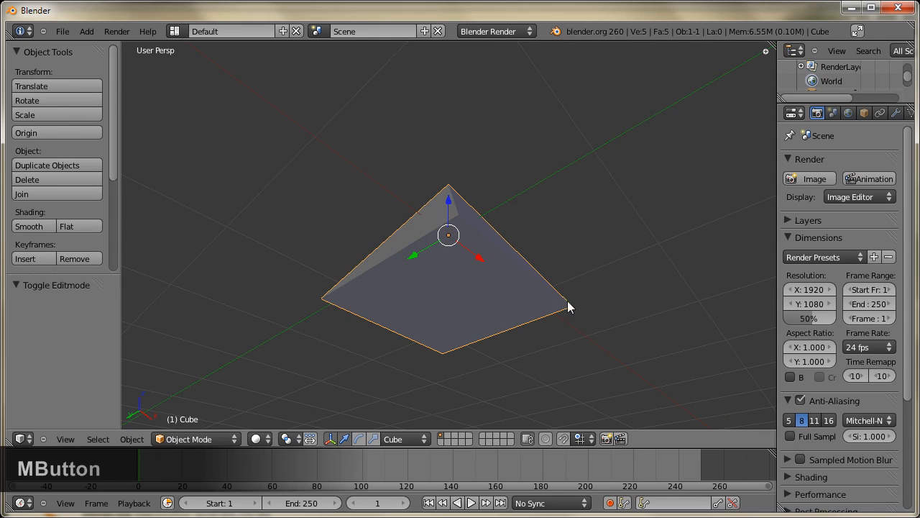
middle_drag(567, 301, 532, 272)
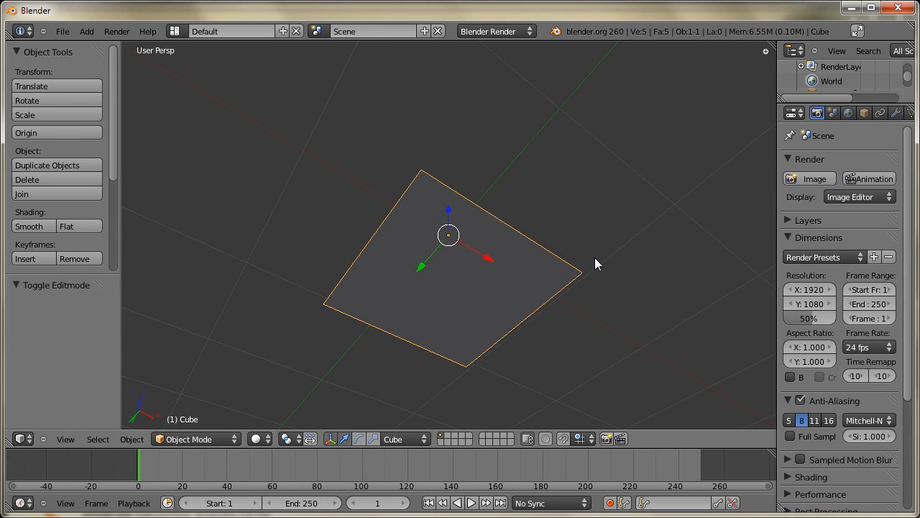
middle_drag(511, 213, 511, 181)
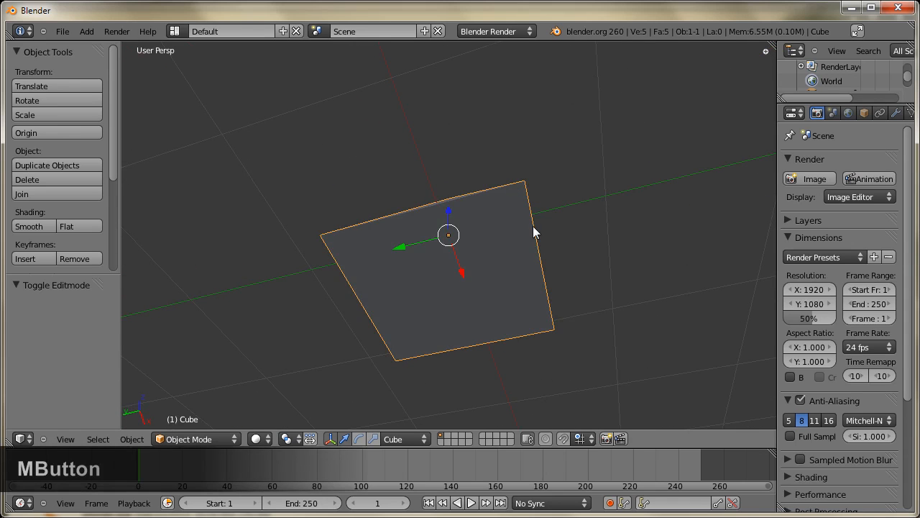
middle_drag(532, 226, 565, 296)
key(KP_3)
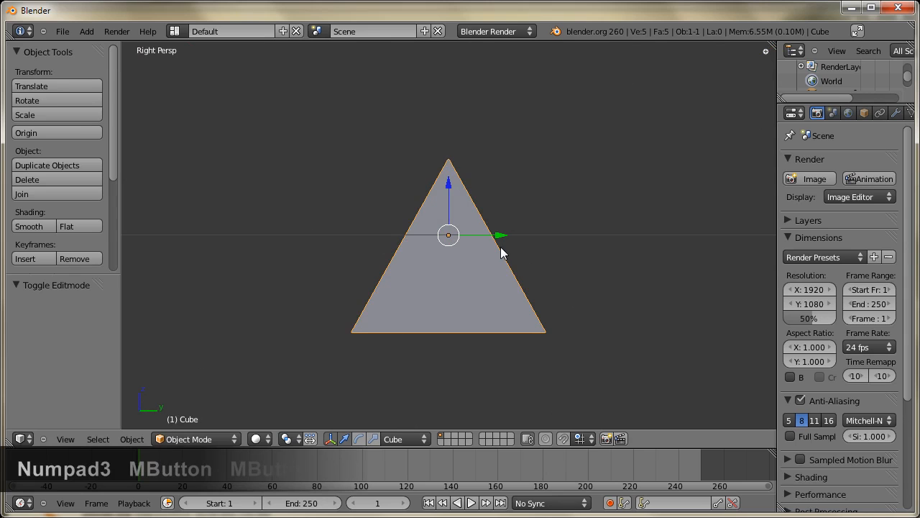
shift+middle_drag(505, 272, 503, 244)
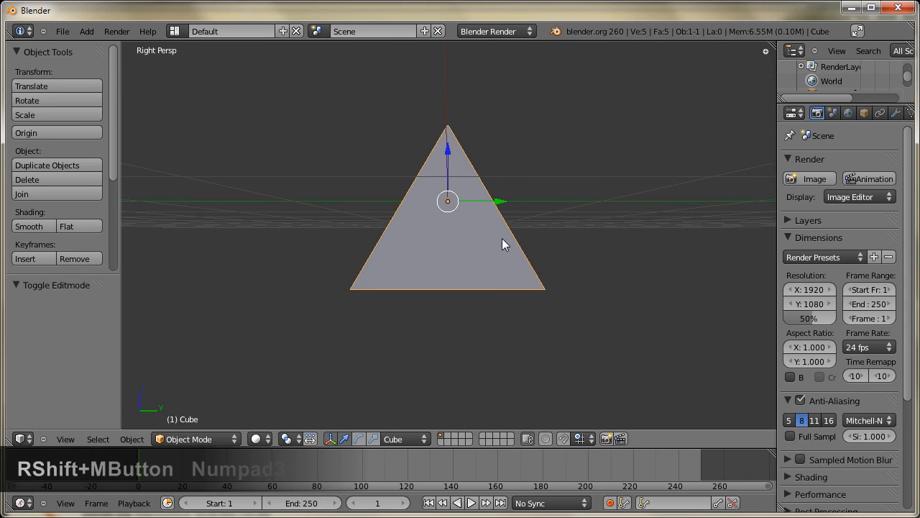
key(KP_1)
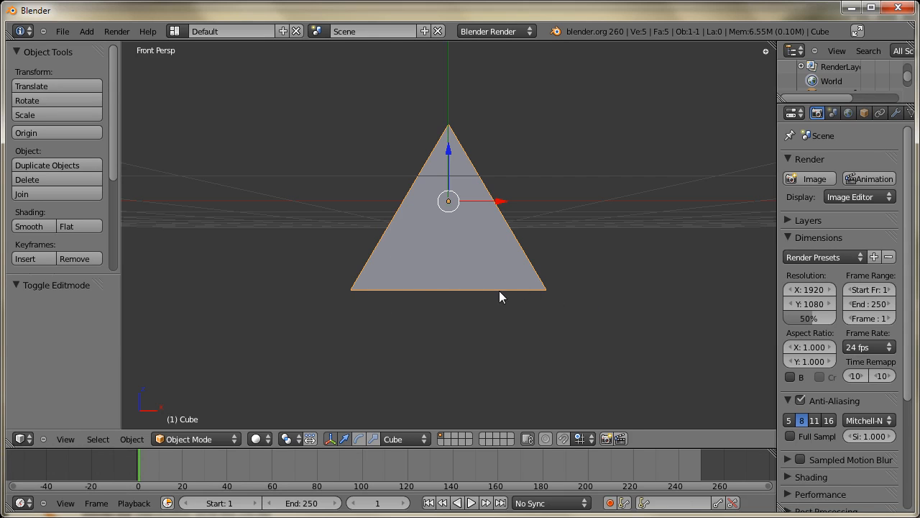
middle_drag(439, 349, 414, 278)
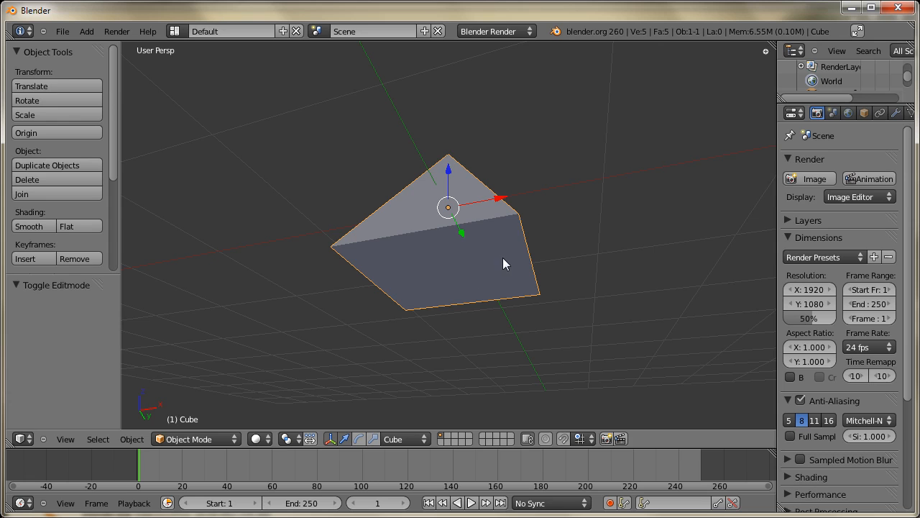
middle_drag(502, 257, 544, 355)
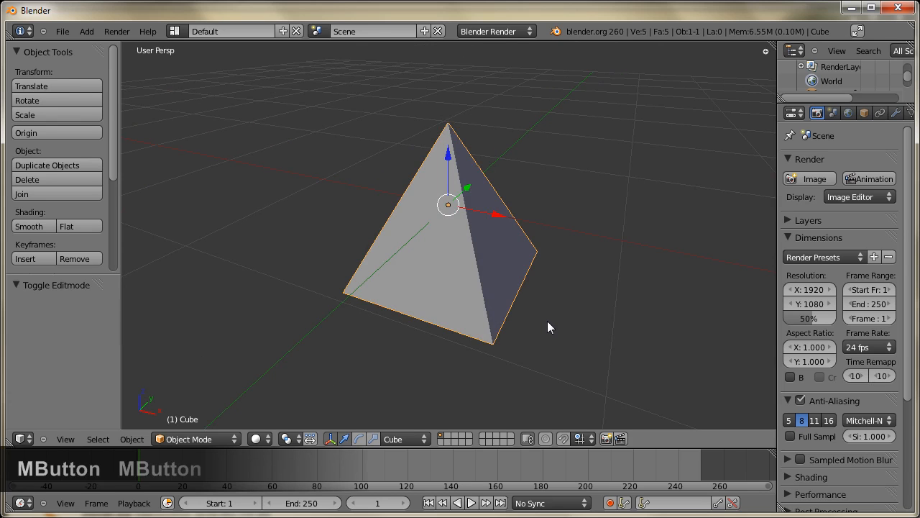
middle_drag(553, 285, 581, 183)
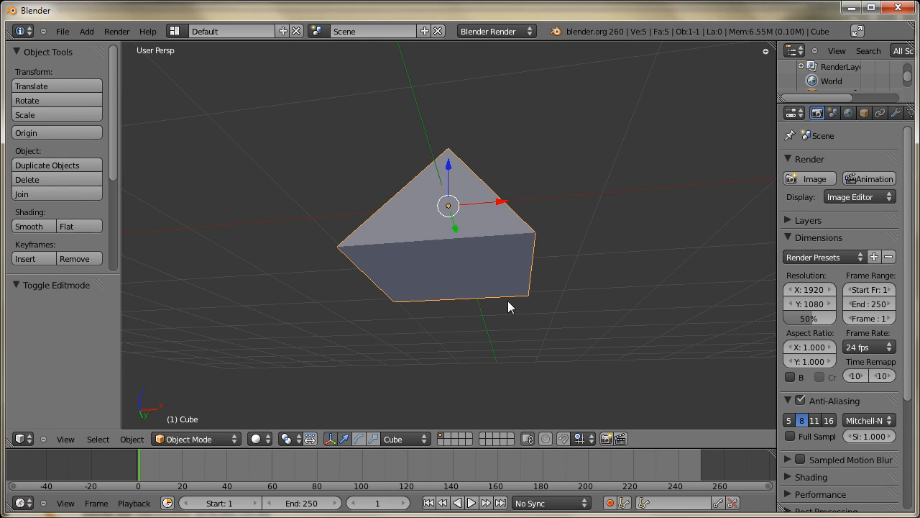
Step: Enter Edit Mode on the pyramid and switch to face selection
key(Tab)
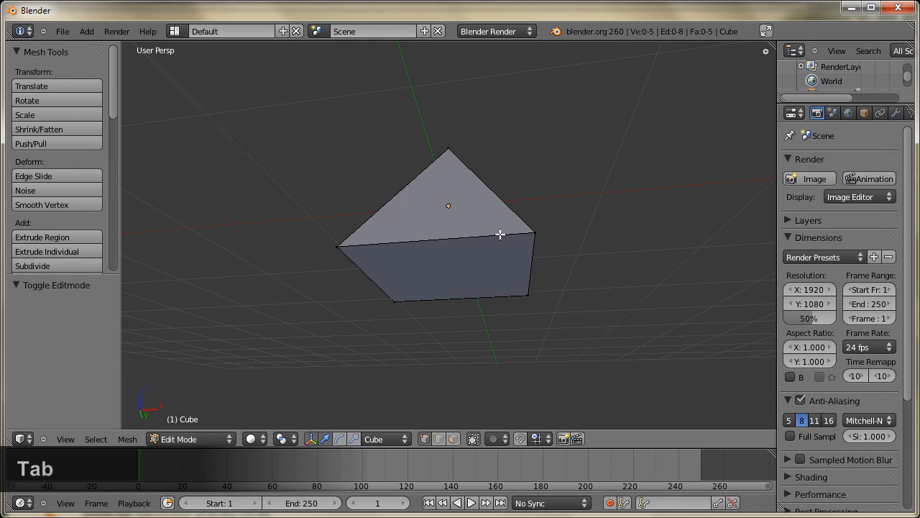
middle_drag(489, 279, 464, 302)
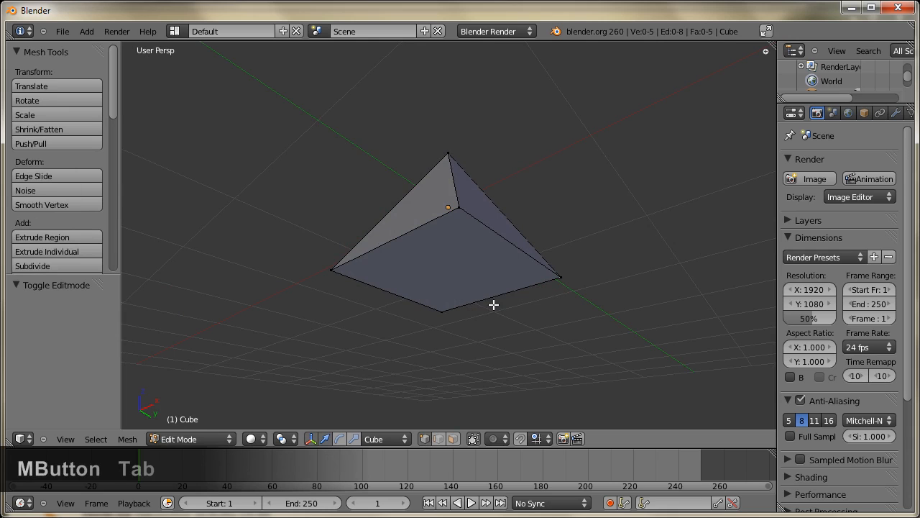
scroll(493, 305, up, 1)
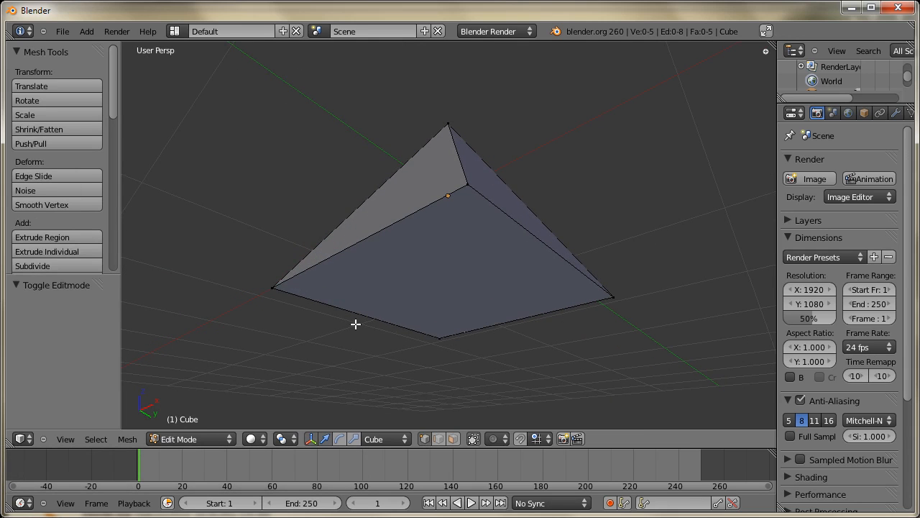
click(453, 438)
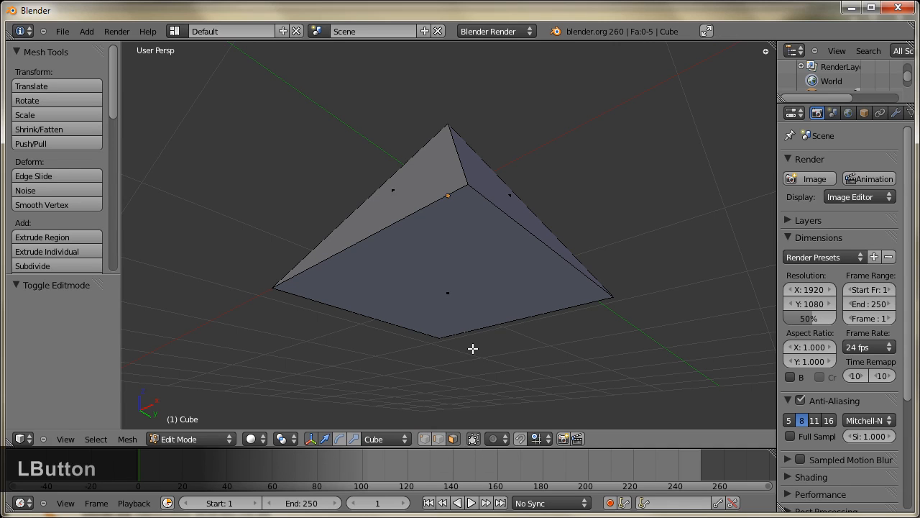
scroll(466, 344, down, 2)
scroll(468, 344, up, 2)
middle_drag(467, 314, 491, 316)
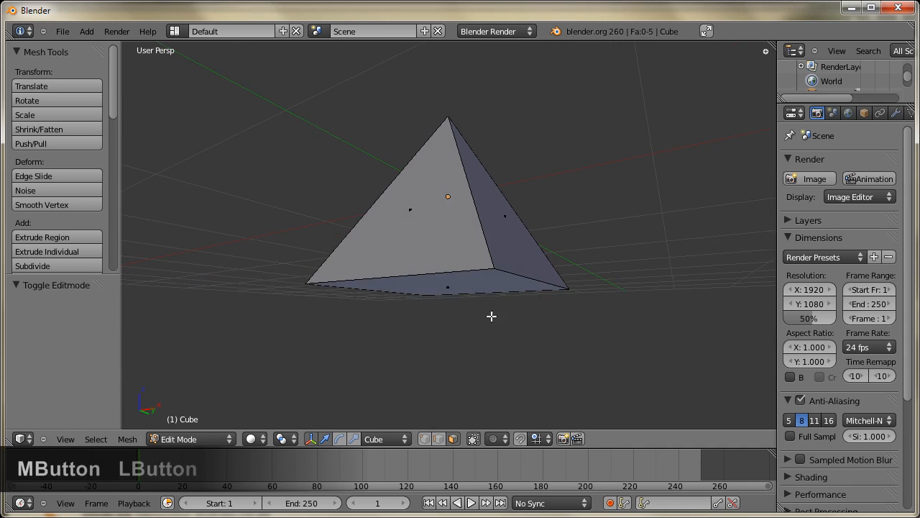
Step: Separate the pyramid's base face into its own object using Selection, and return to Object Mode
mouse_move(412, 245)
right_down()
mouse_move(409, 276)
mouse_move(417, 251)
right_up()
right_click(418, 253)
middle_drag(478, 341, 485, 287)
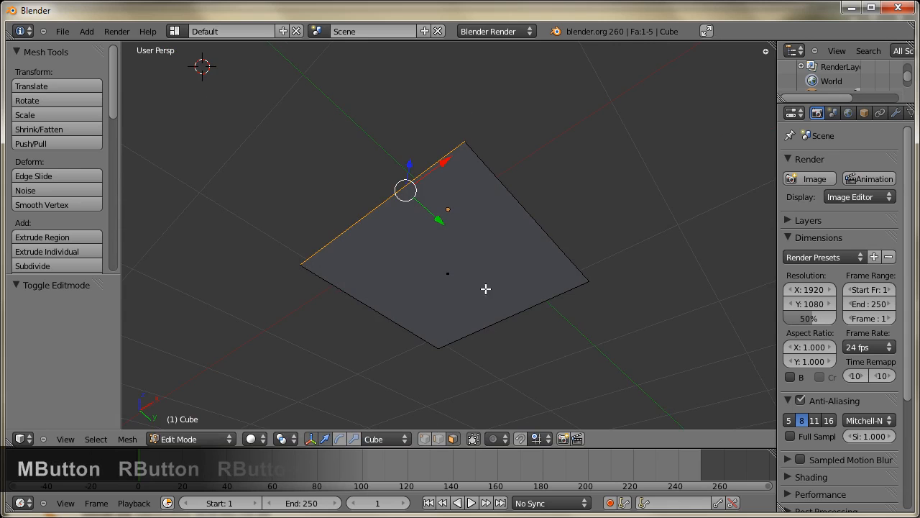
right_click(448, 276)
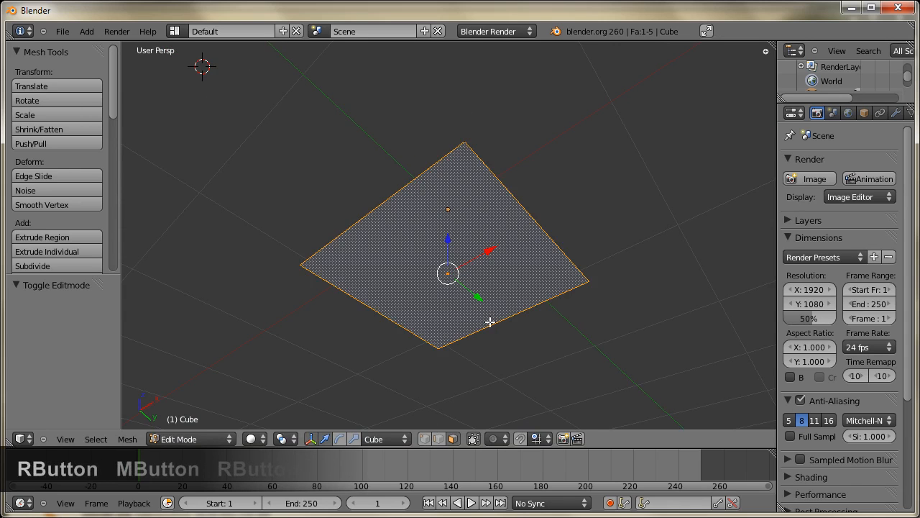
middle_drag(491, 322, 525, 357)
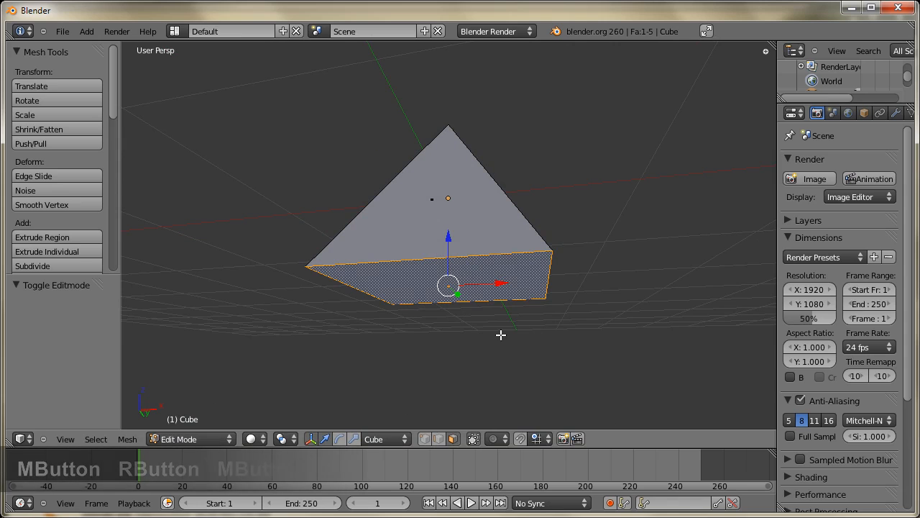
key(p)
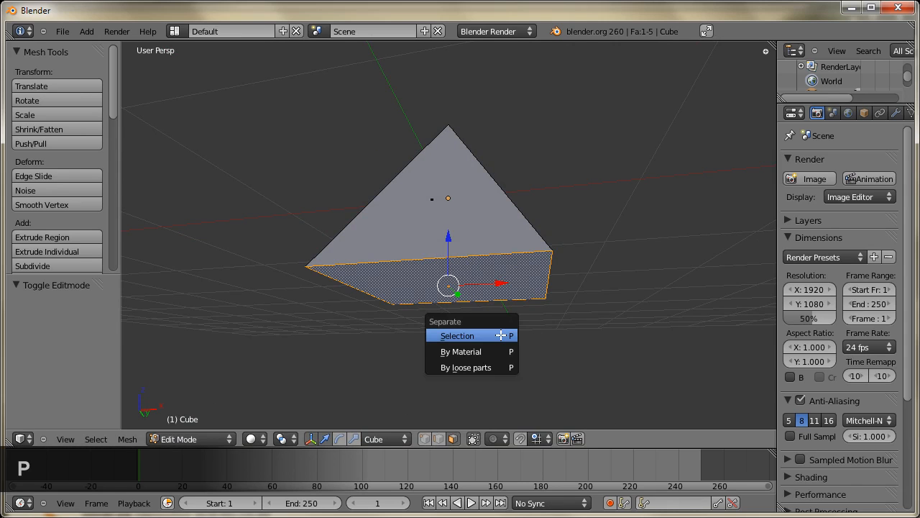
key(Return)
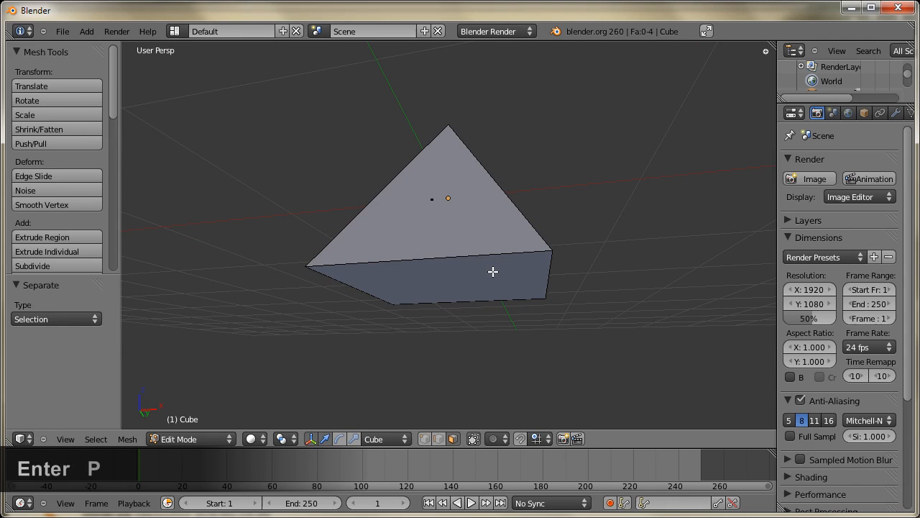
key(Tab)
mouse_move(489, 284)
middle_down()
mouse_move(493, 294)
mouse_move(479, 274)
middle_up()
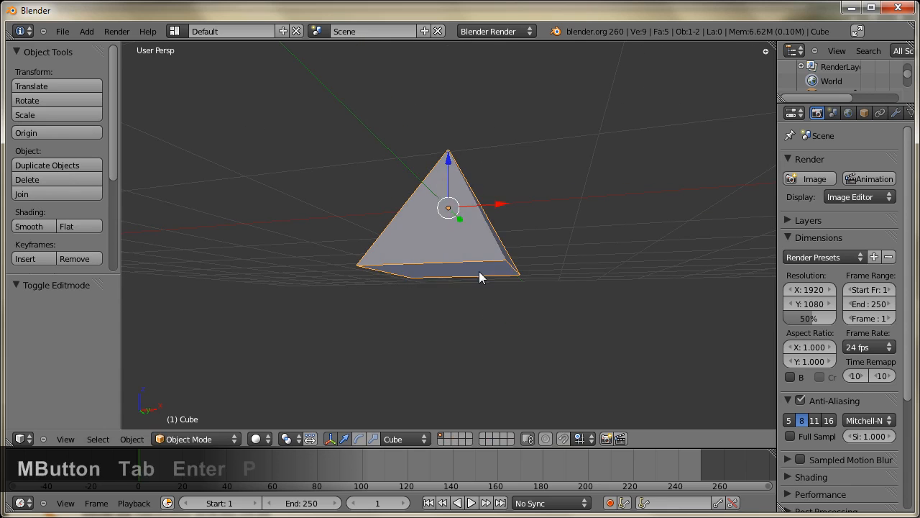
Step: Select the pyramid's separated base face and rename that object to Bottom
right_drag(479, 274, 516, 335)
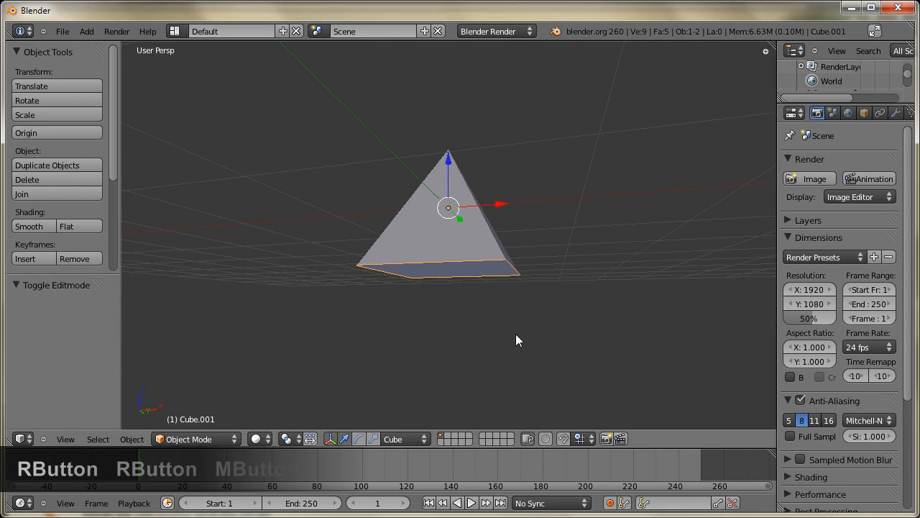
middle_drag(515, 335, 450, 364)
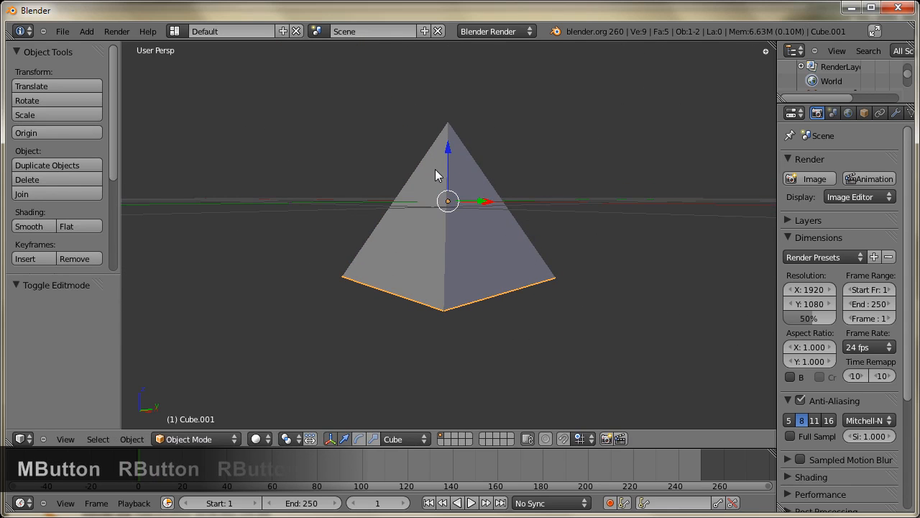
middle_drag(437, 174, 519, 257)
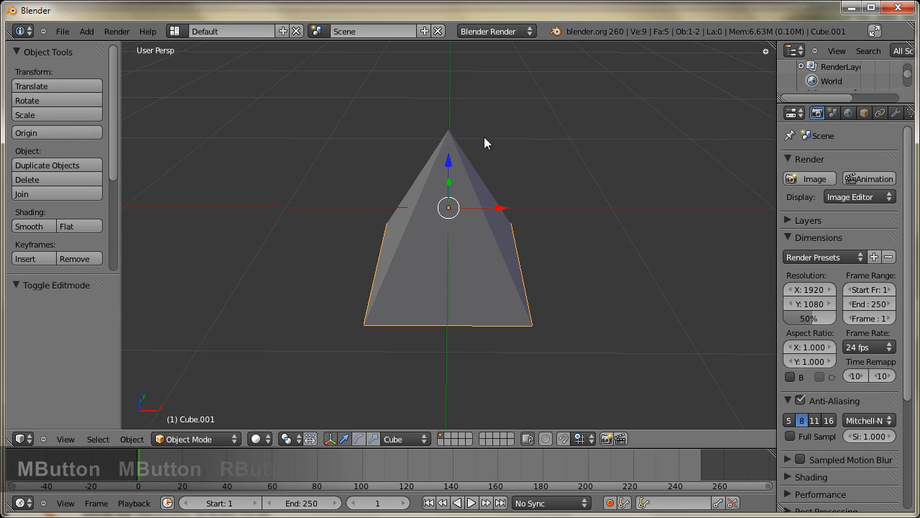
middle_drag(419, 199, 353, 208)
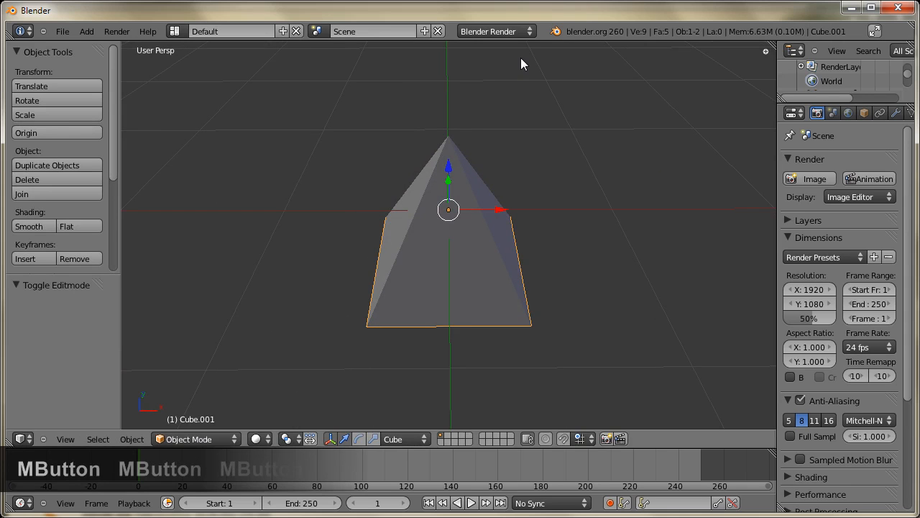
middle_drag(484, 99, 399, 312)
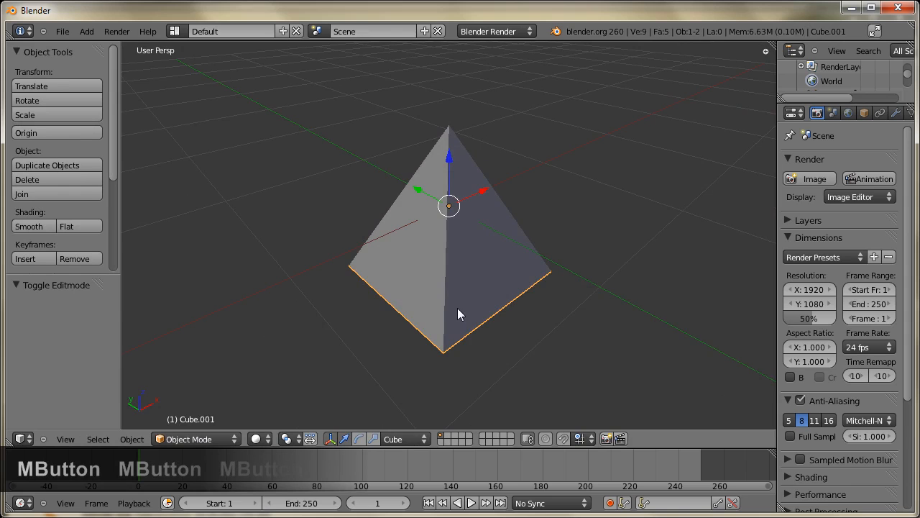
middle_drag(458, 309, 474, 200)
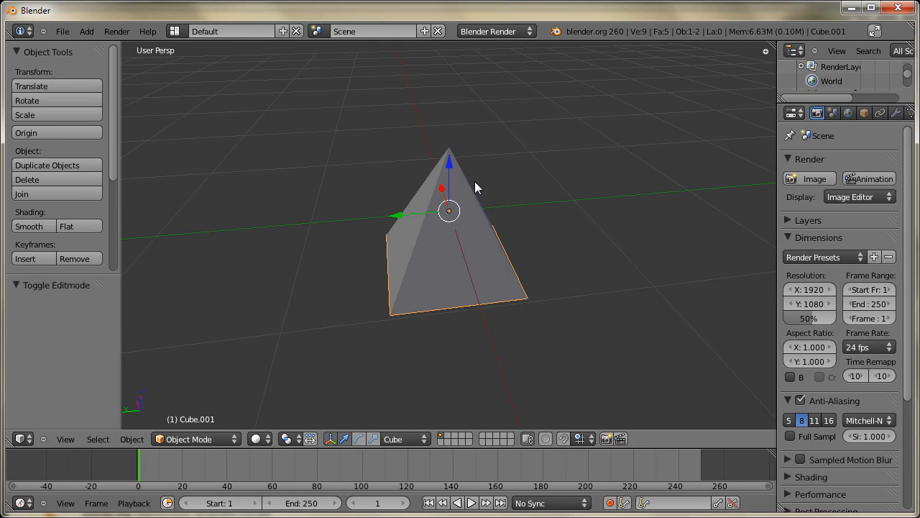
middle_drag(467, 188, 722, 198)
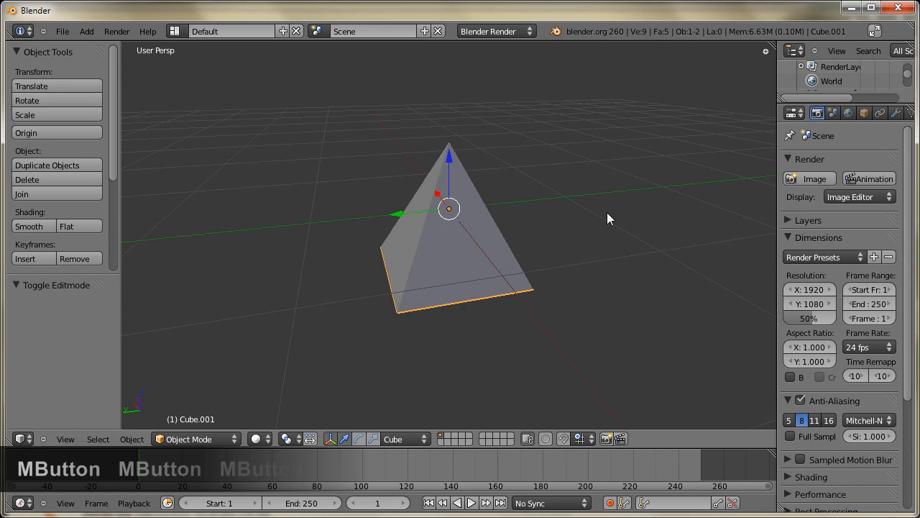
click(864, 113)
click(831, 162)
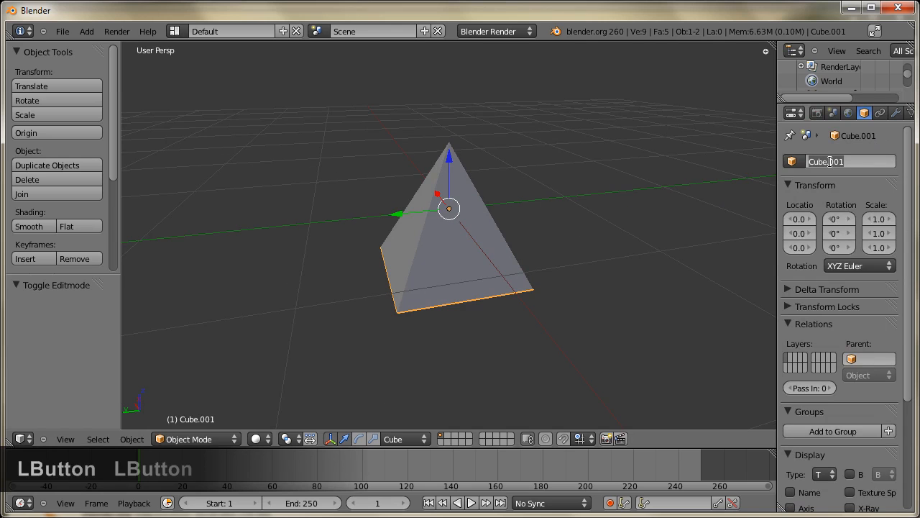
text(Bottom)
key(Return)
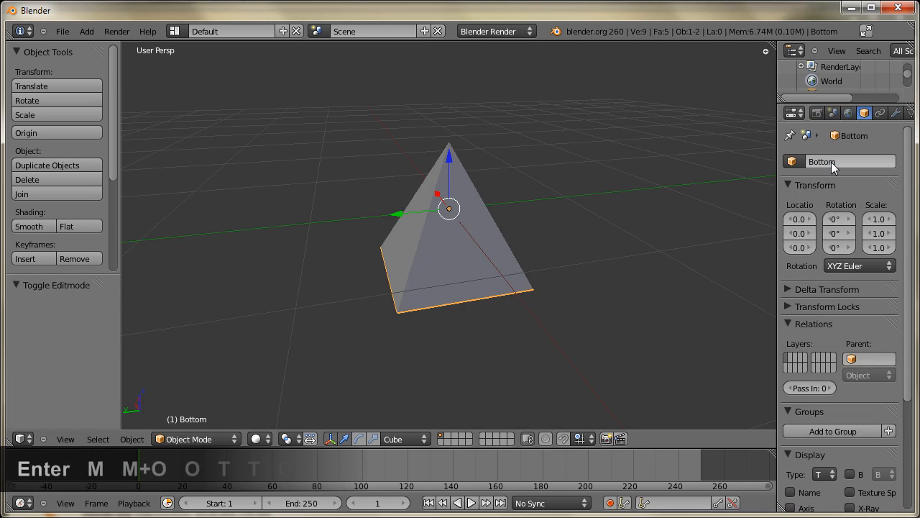
Step: Select the object holding the pyramid's four sloped sides and rename it to Center
middle_drag(528, 257, 580, 267)
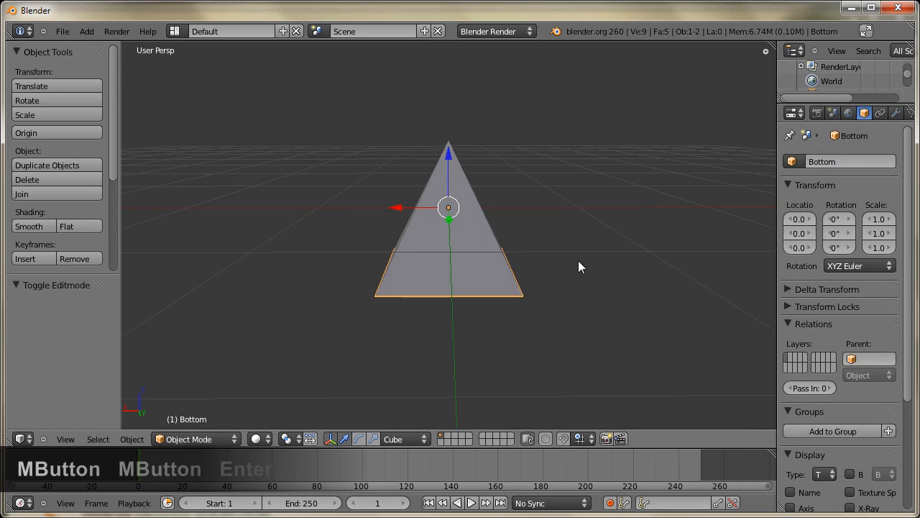
right_click(514, 234)
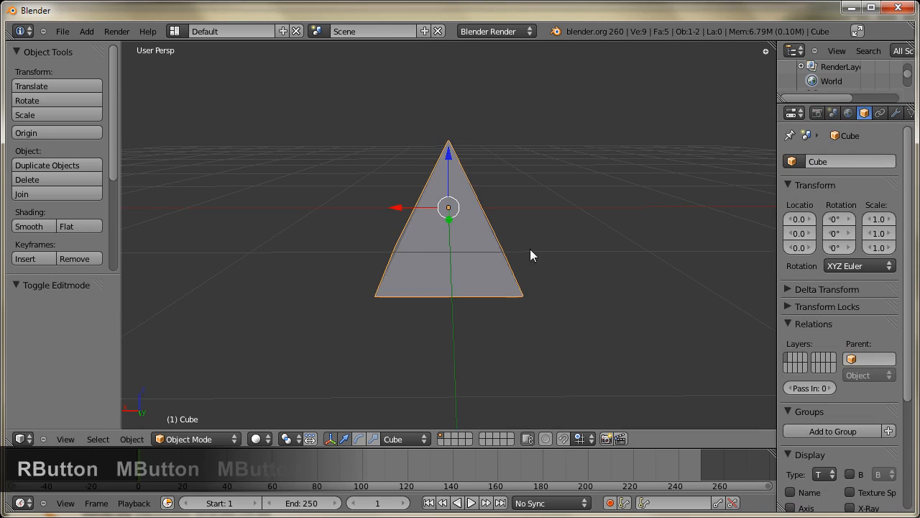
middle_drag(556, 278, 493, 292)
click(850, 161)
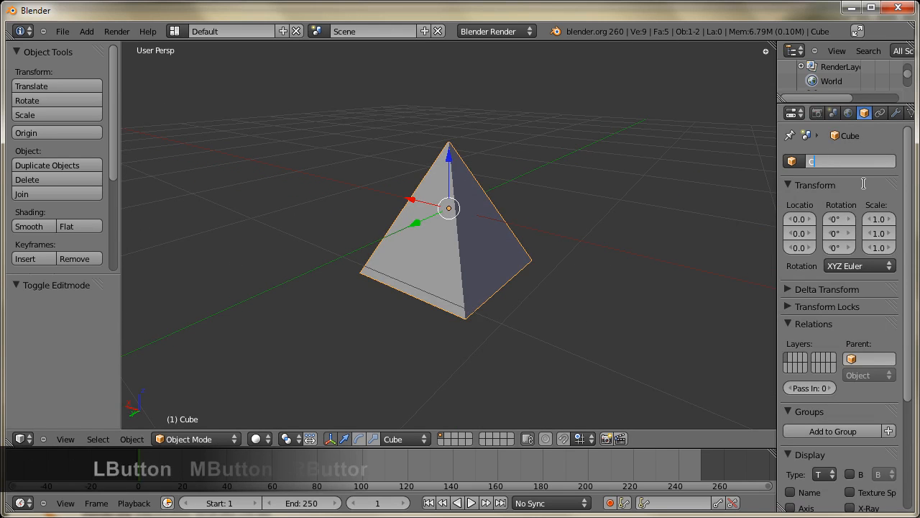
text(Center)
key(Return)
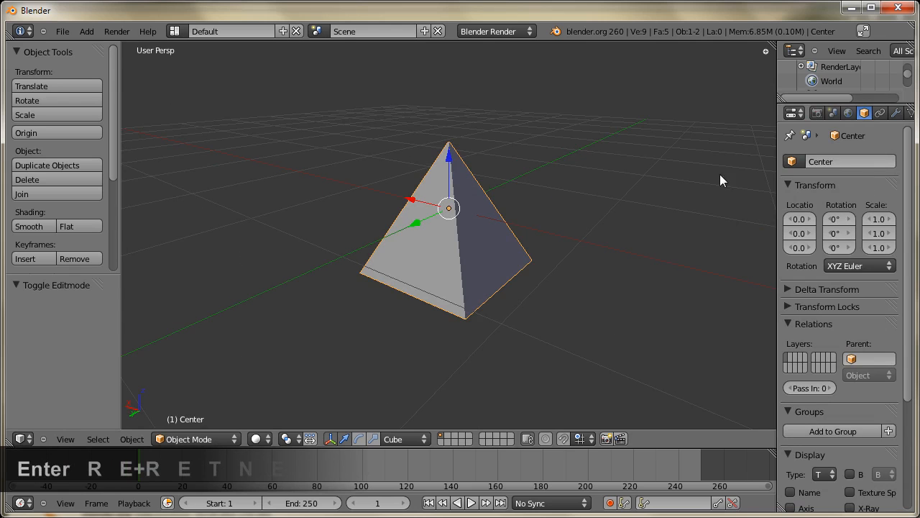
Step: Switch to the browser and review the wiki's Fundamentals section on mesh names, block scale and axis directions
click(314, 323)
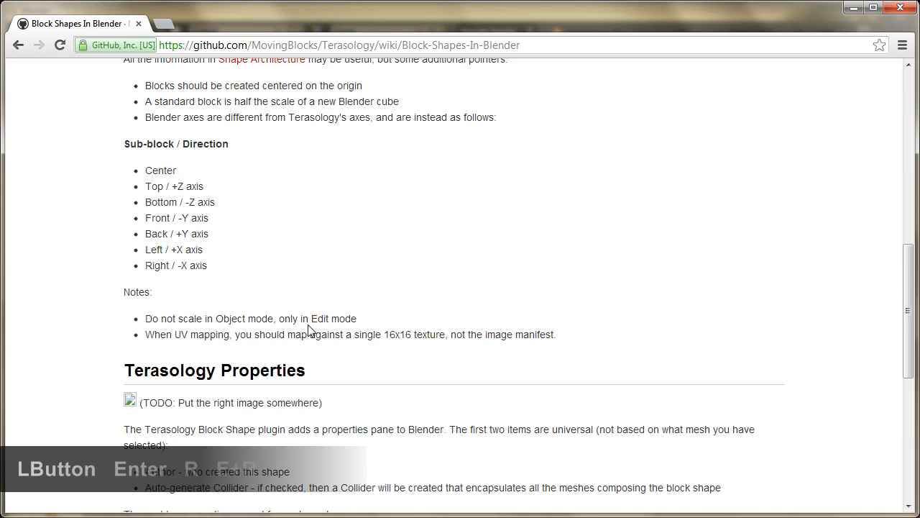
scroll(314, 322, up, 3)
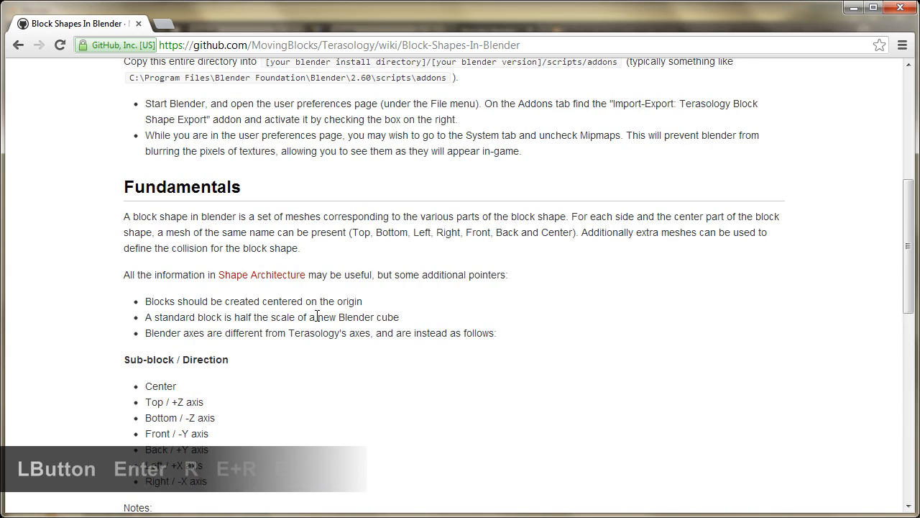
scroll(317, 314, down, 1)
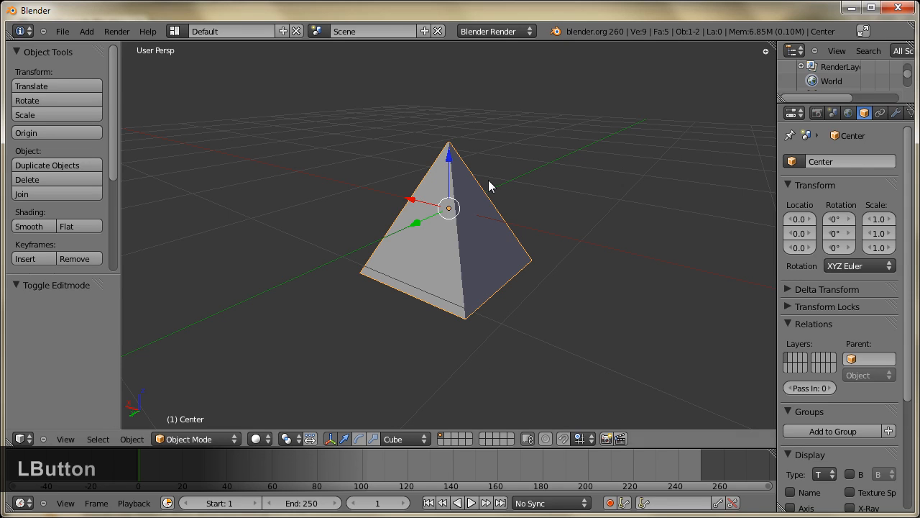
Step: Switch back to Blender and try moving the Bottom and Center objects to check their separation, cancelling each move
middle_drag(489, 186, 440, 299)
right_drag(441, 304, 438, 326)
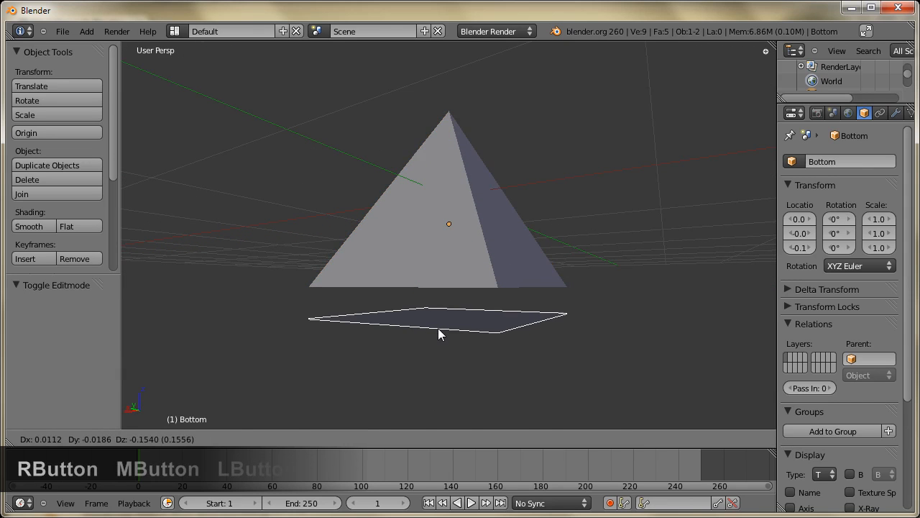
right_click(437, 327)
right_drag(438, 240, 456, 105)
right_click(459, 109)
Step: Unwrap all faces of the Center object with the Angle Based method in Edit Mode, and return to Object Mode
middle_drag(460, 112, 425, 309)
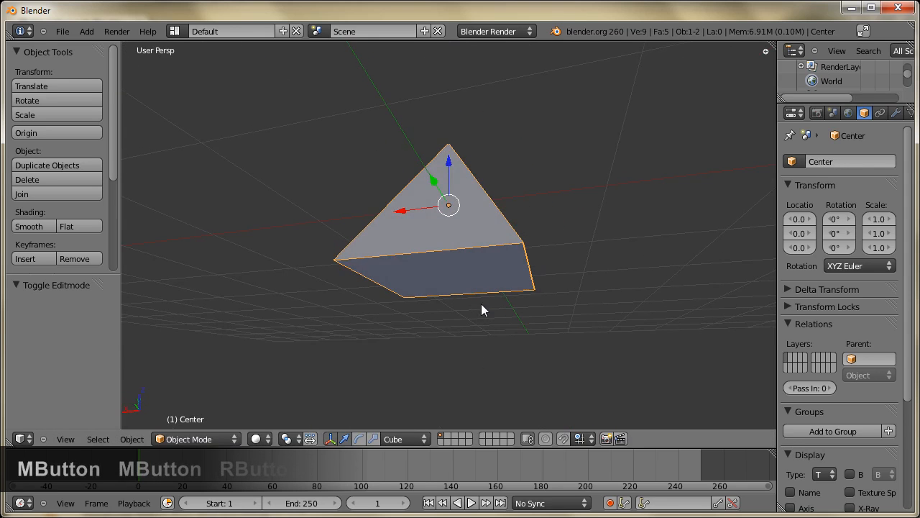
middle_drag(289, 220, 409, 327)
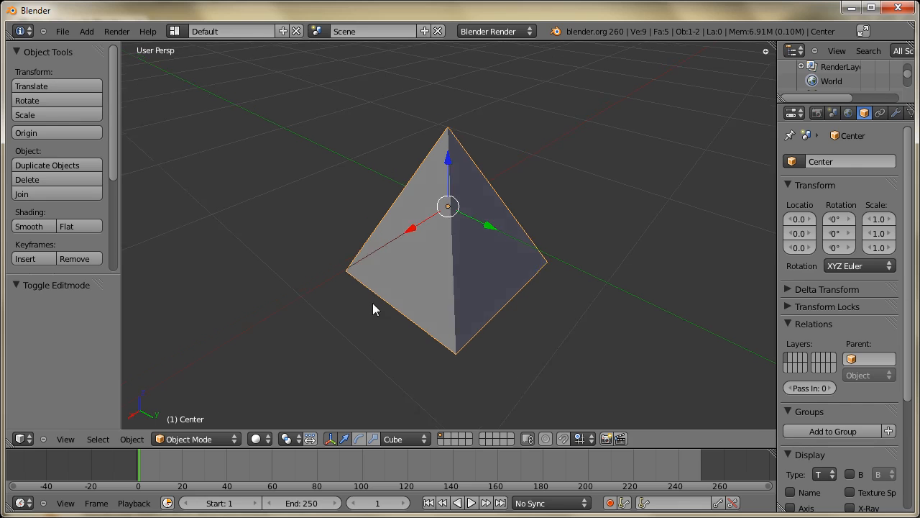
middle_drag(372, 303, 543, 299)
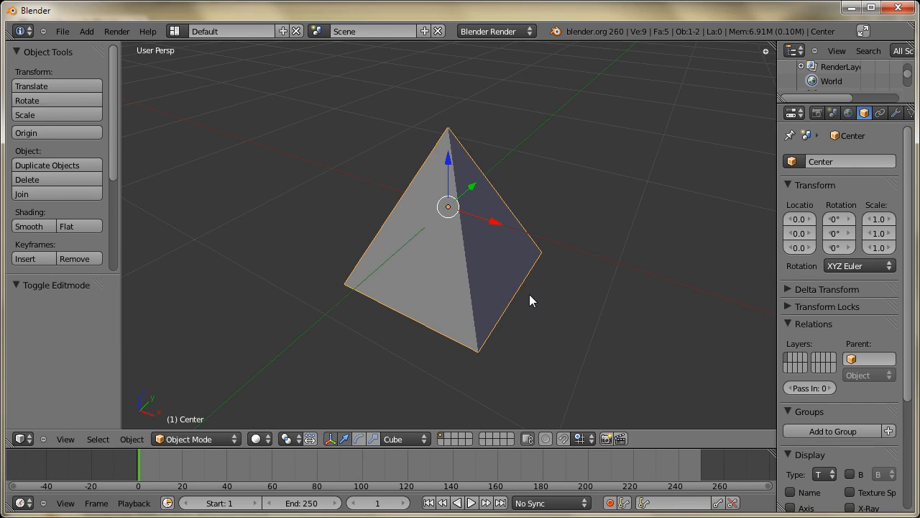
middle_drag(518, 301, 493, 295)
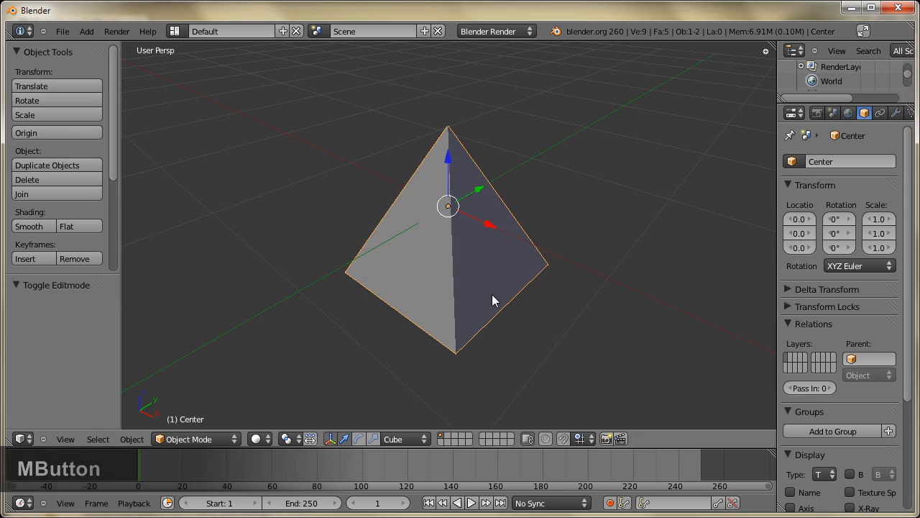
key(Tab)
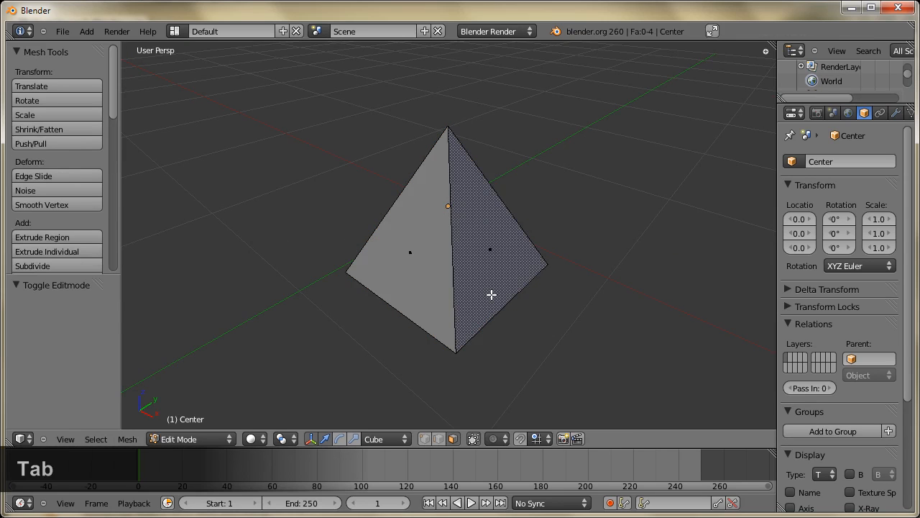
key(a)
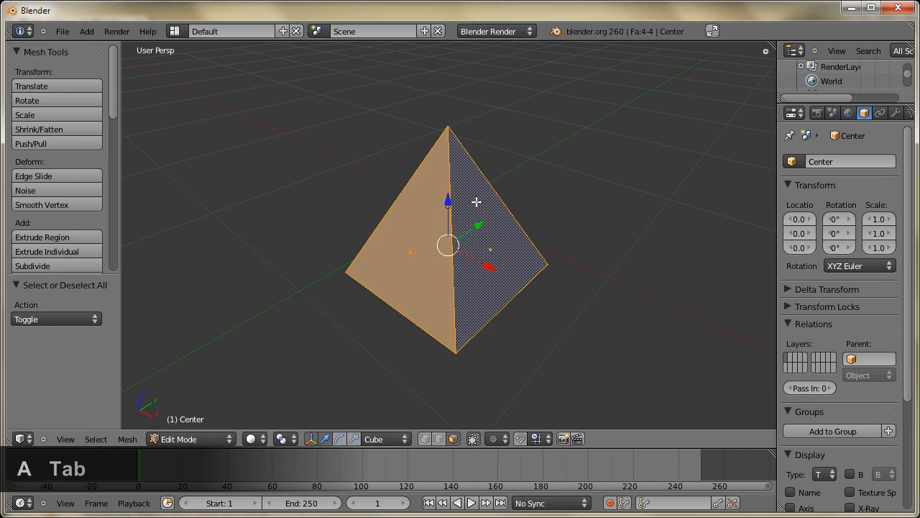
key(u)
click(415, 204)
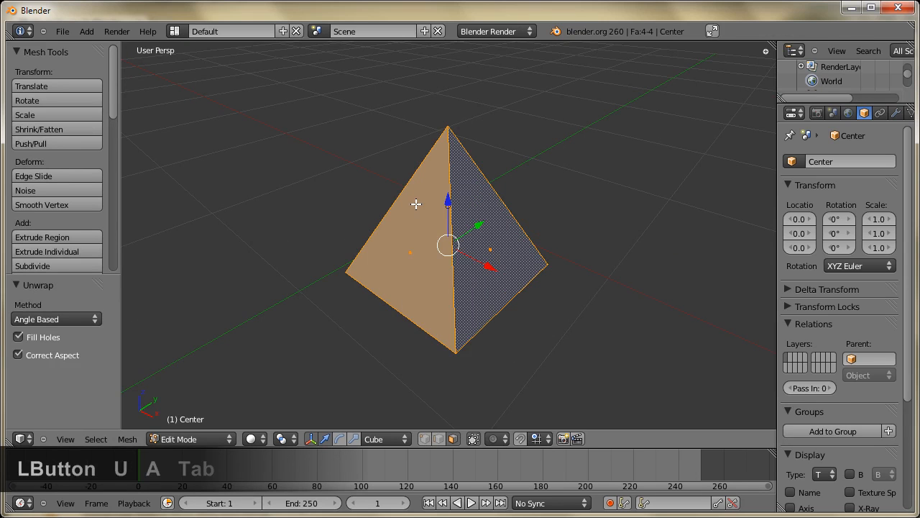
middle_drag(451, 308, 515, 289)
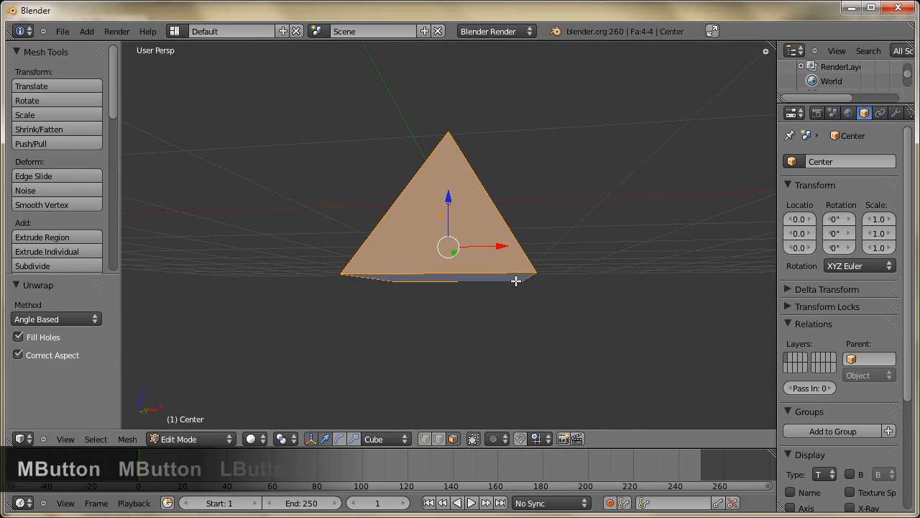
middle_drag(496, 259, 489, 250)
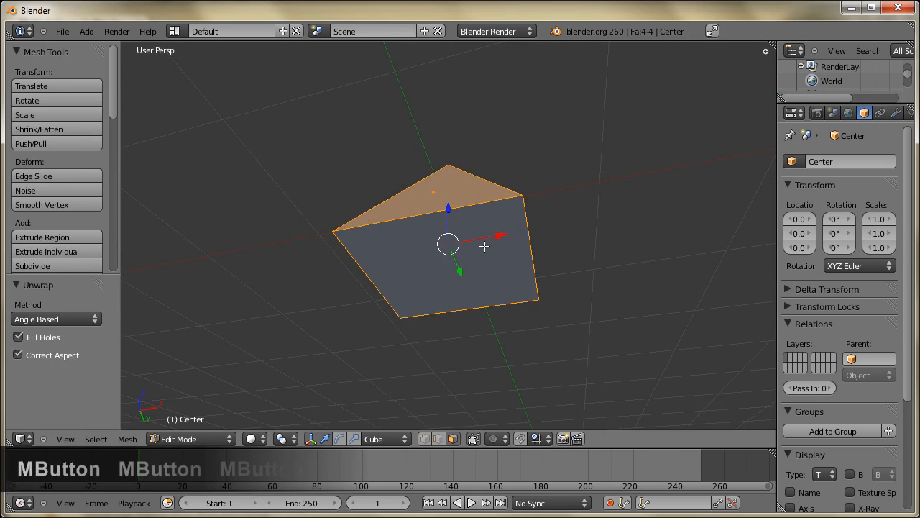
key(Tab)
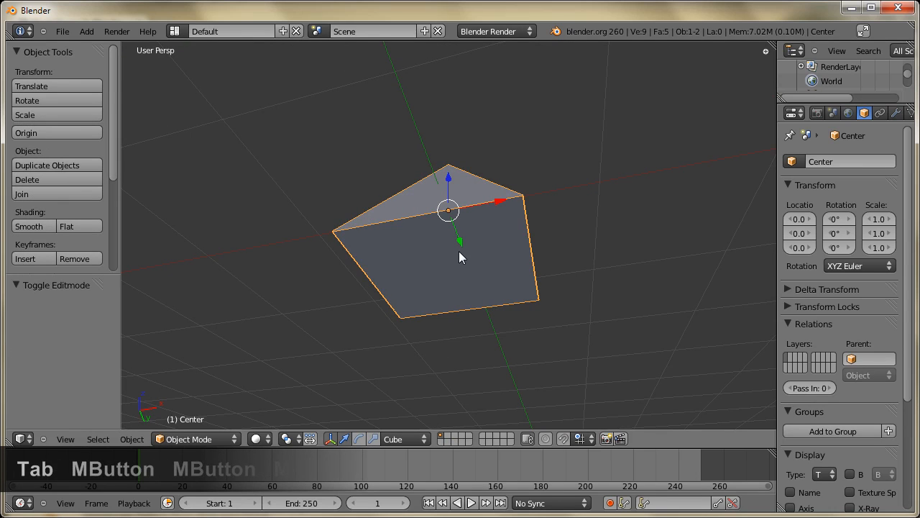
Step: Unwrap the Bottom object's face with the Angle Based method in Edit Mode, and return to Object Mode
right_click(458, 251)
key(Tab)
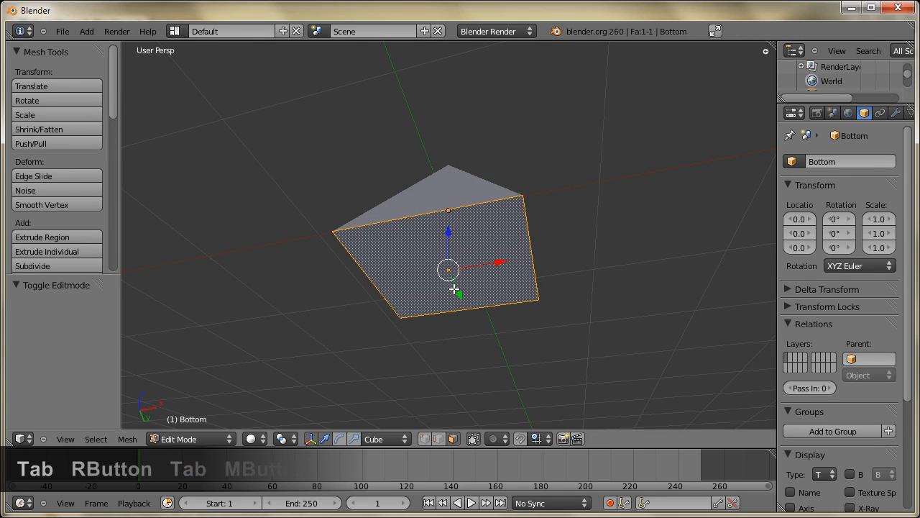
key(u)
click(416, 286)
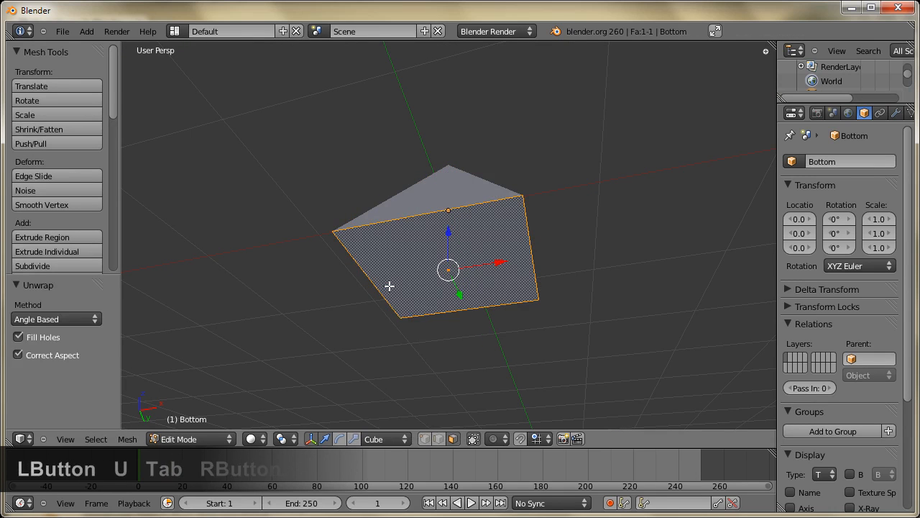
middle_drag(425, 281, 331, 379)
key(Tab)
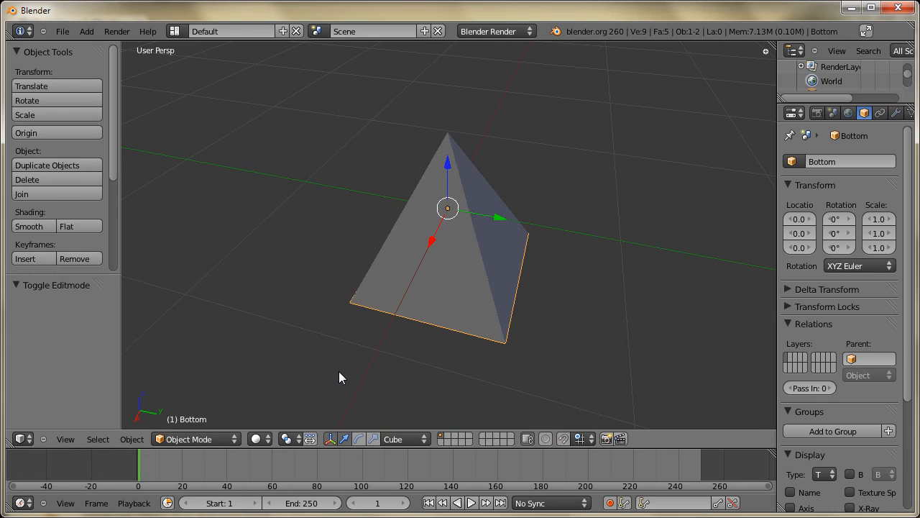
key(Return)
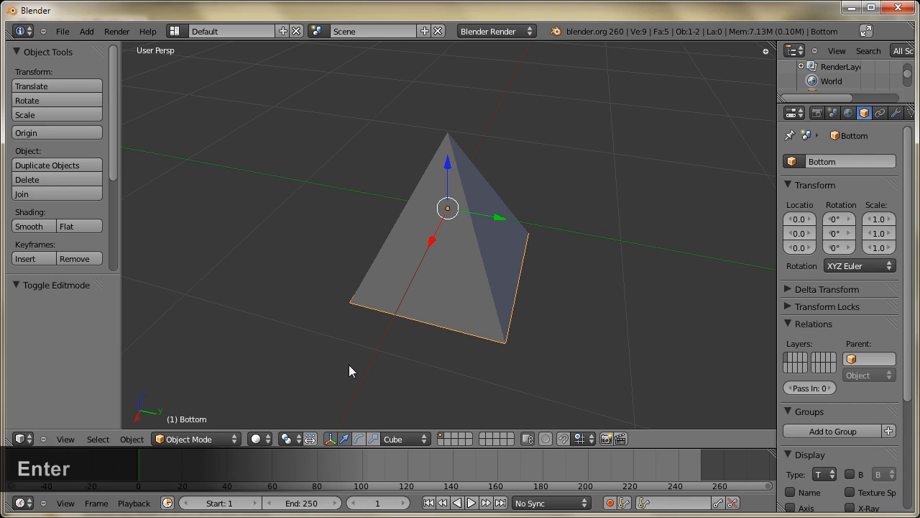
Step: Select the Center and Bottom objects in turn to check both parts of the pyramid, ending on Center
middle_drag(353, 357, 477, 330)
right_click(465, 256)
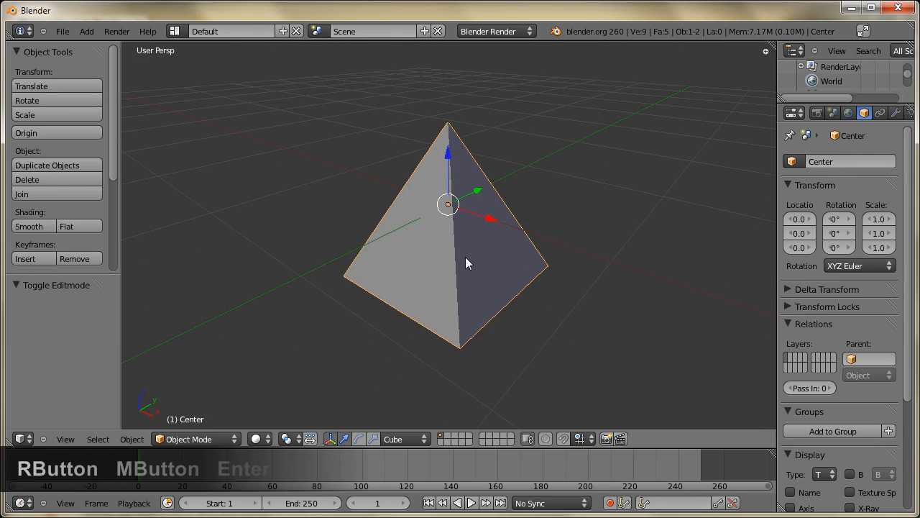
right_click(477, 332)
middle_drag(497, 370, 473, 367)
middle_drag(503, 319, 457, 270)
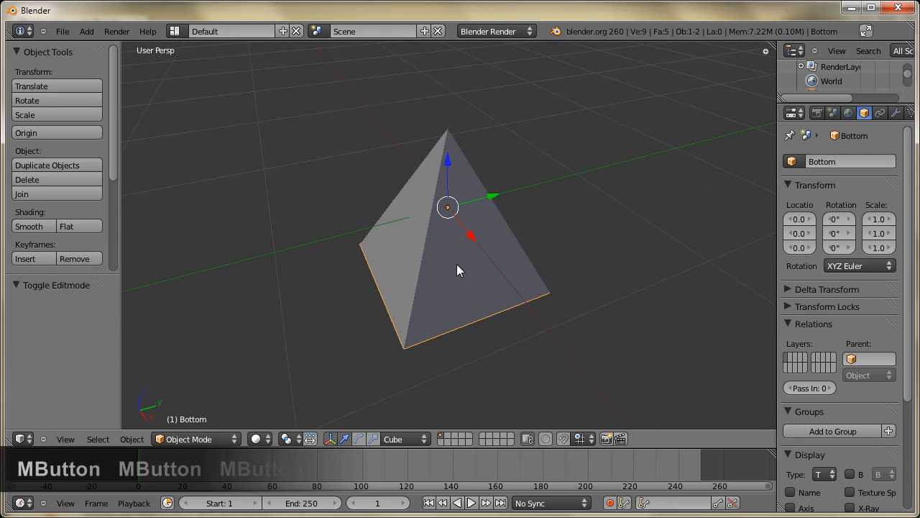
right_click(431, 291)
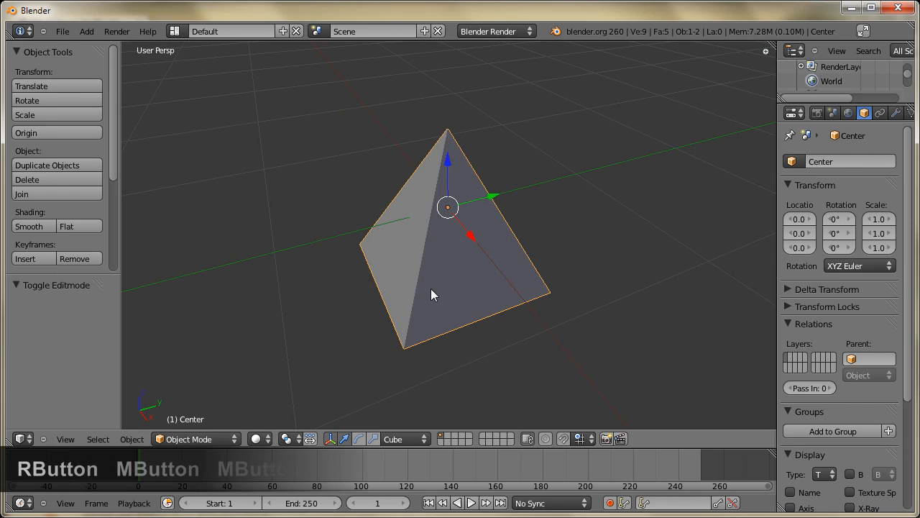
Step: Export the model as a Terasology Block Shape (.json) to the Terasology Block Shape folder, overwriting Pyramid.json
click(67, 33)
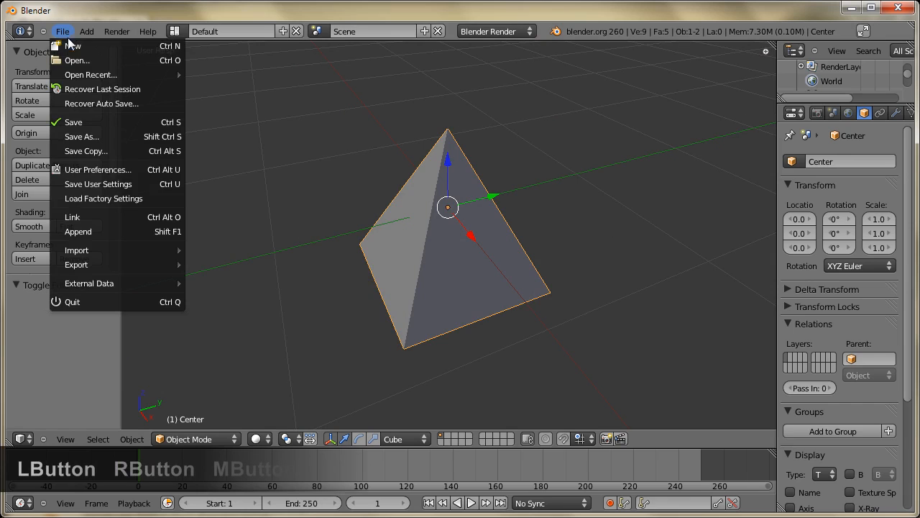
mouse_move(105, 263)
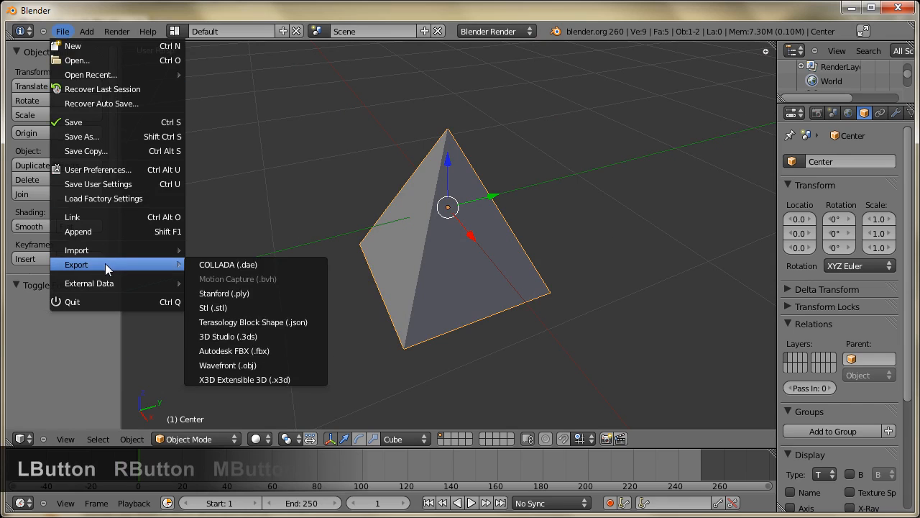
click(262, 322)
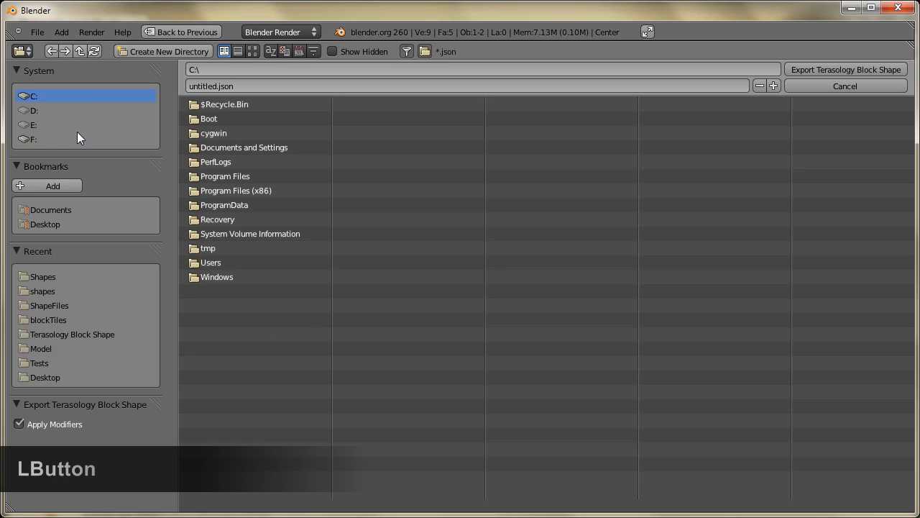
click(46, 279)
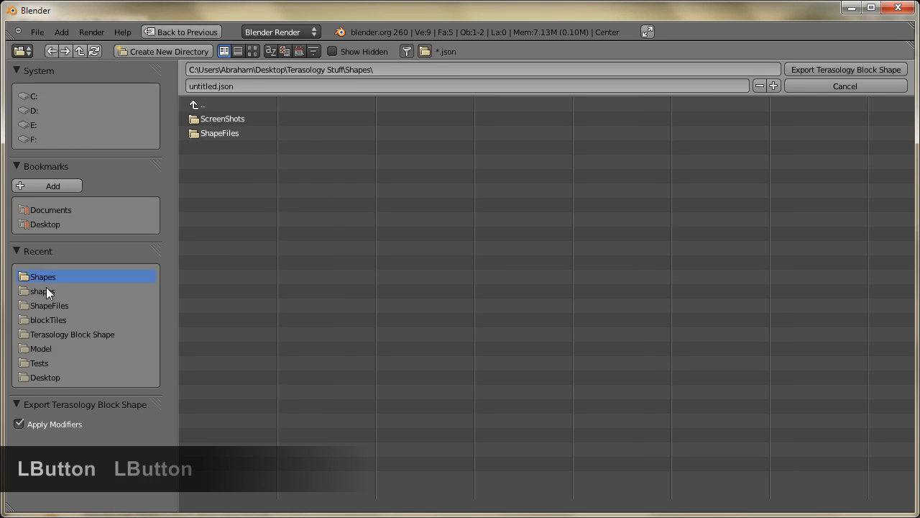
click(113, 332)
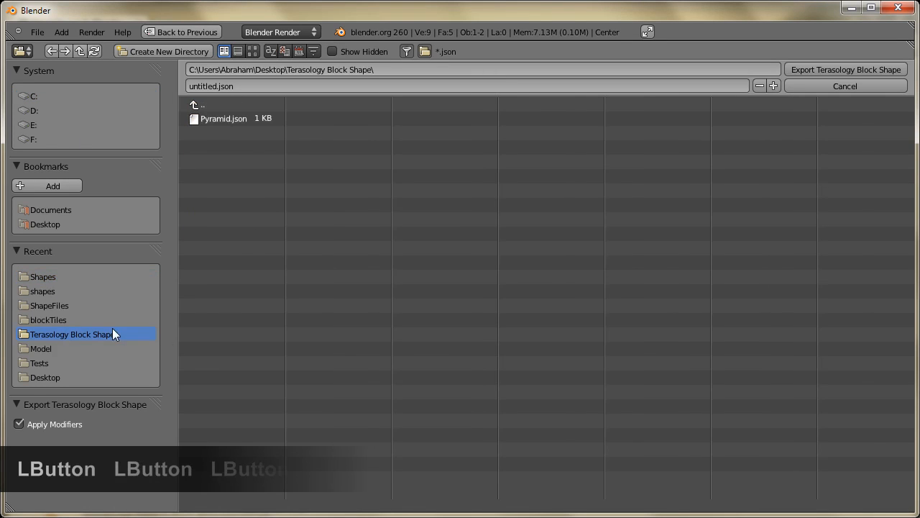
click(230, 118)
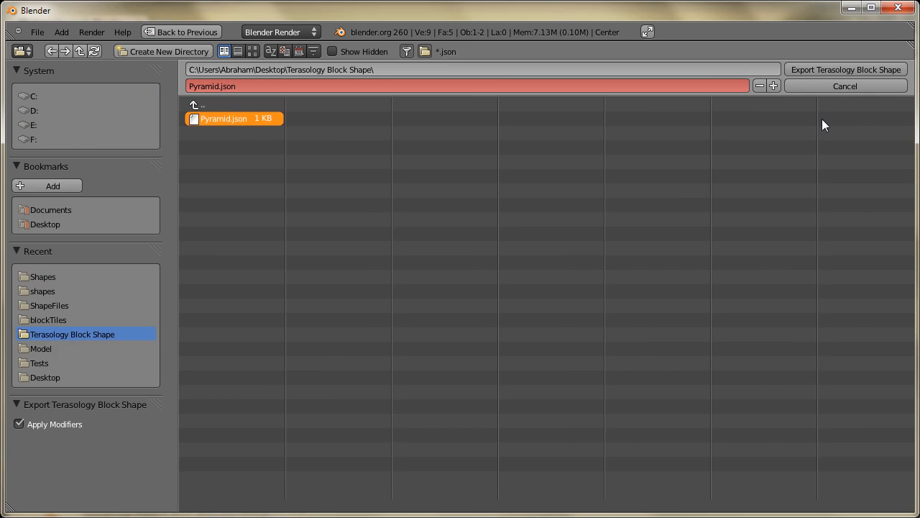
click(831, 67)
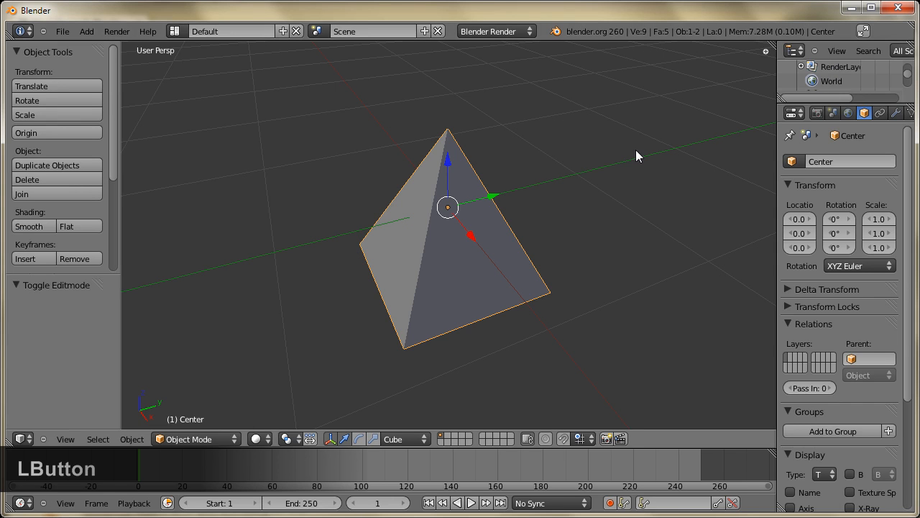
Step: Minimize Blender and the browser, and close the blender-2.60a-release-windows64 folder to reach the desktop
middle_drag(498, 242, 556, 245)
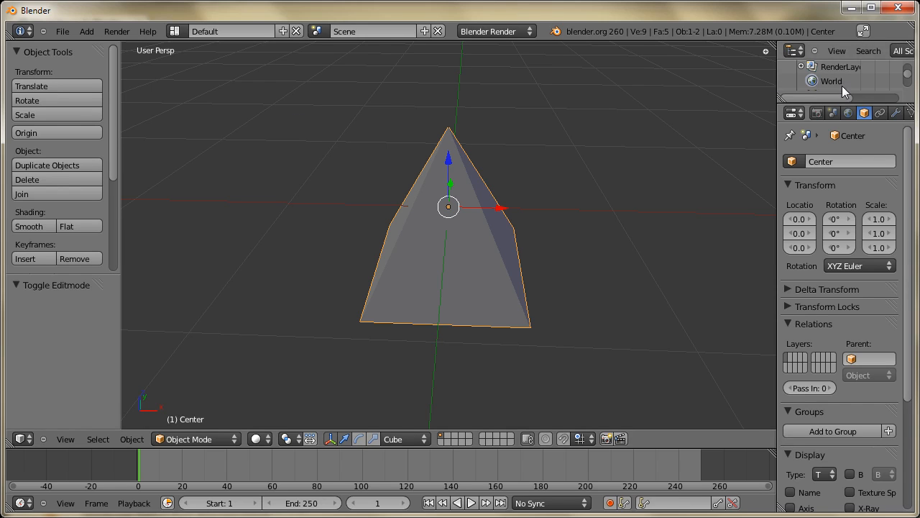
click(855, 8)
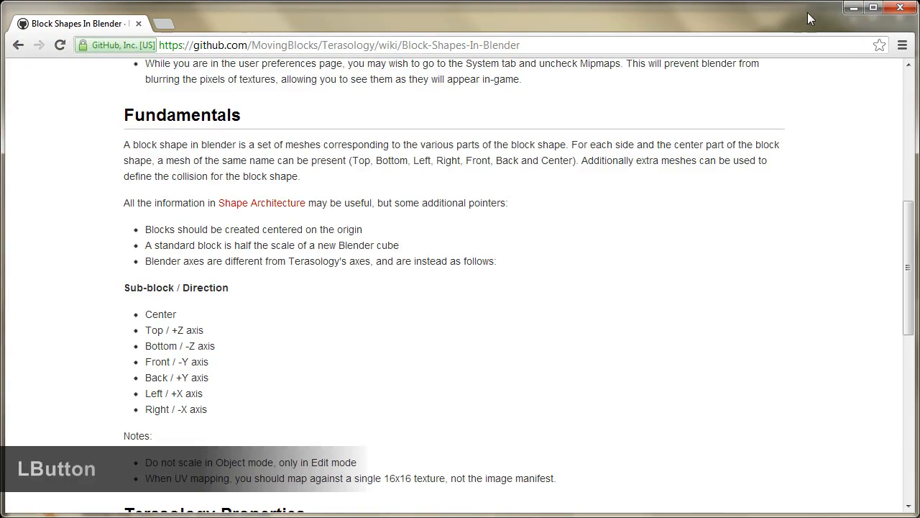
click(853, 8)
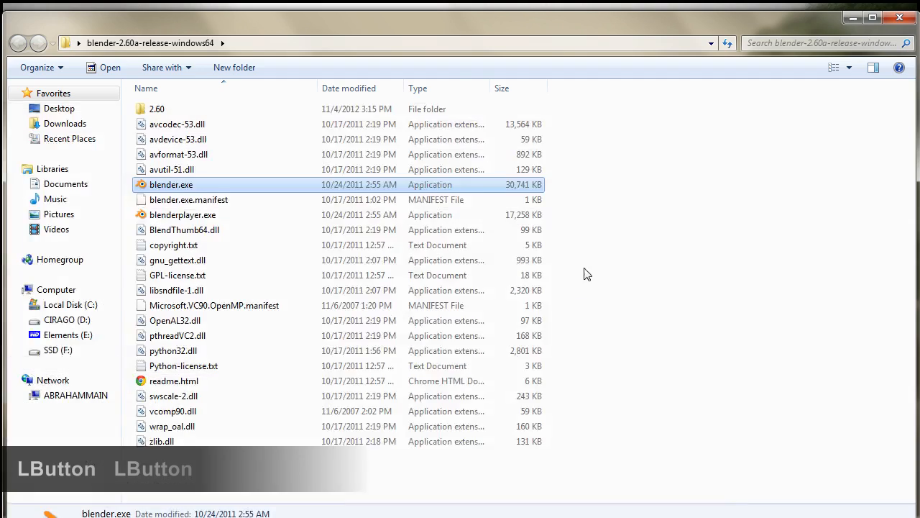
click(900, 19)
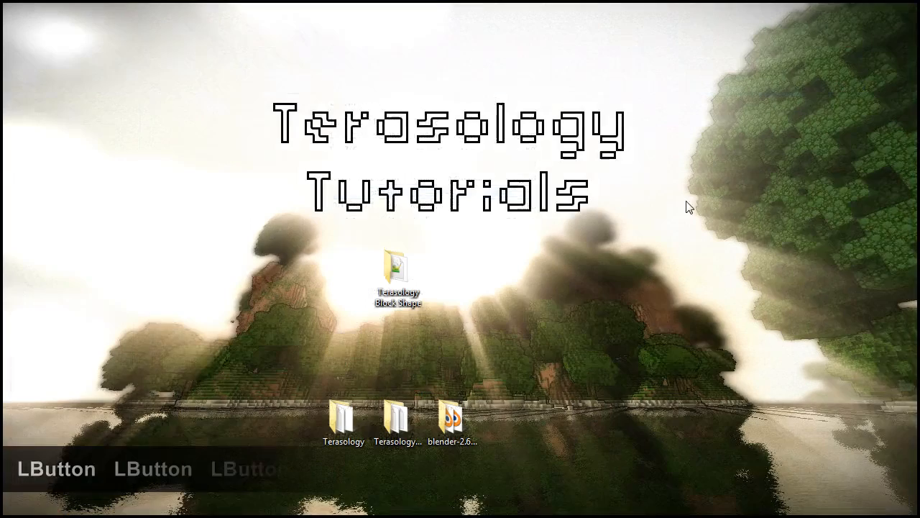
Step: Open the Terasology Block Shape folder from the desktop, check the exported Pyramid.json, and close the folder
double_click(412, 282)
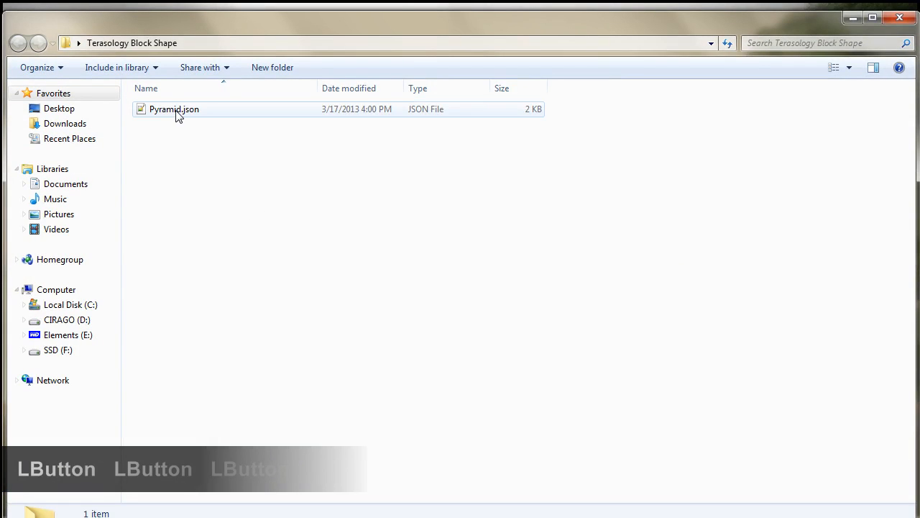
click(178, 115)
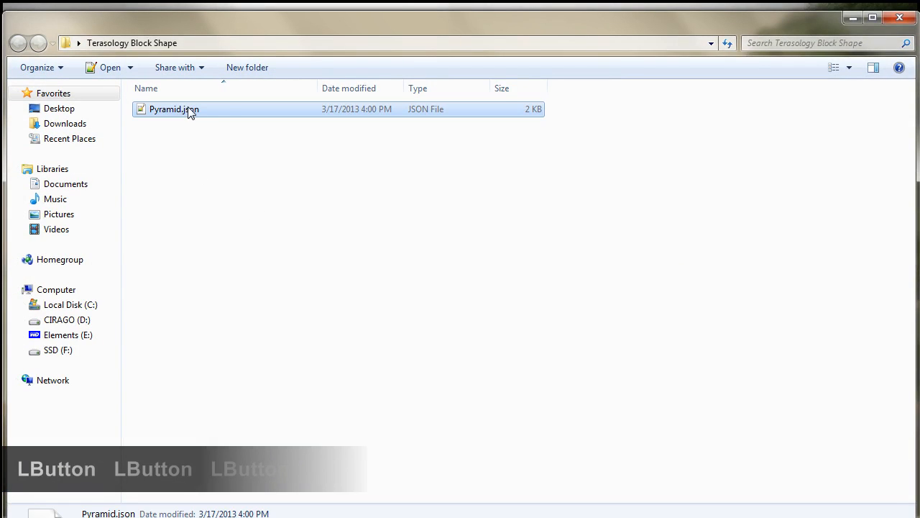
click(899, 17)
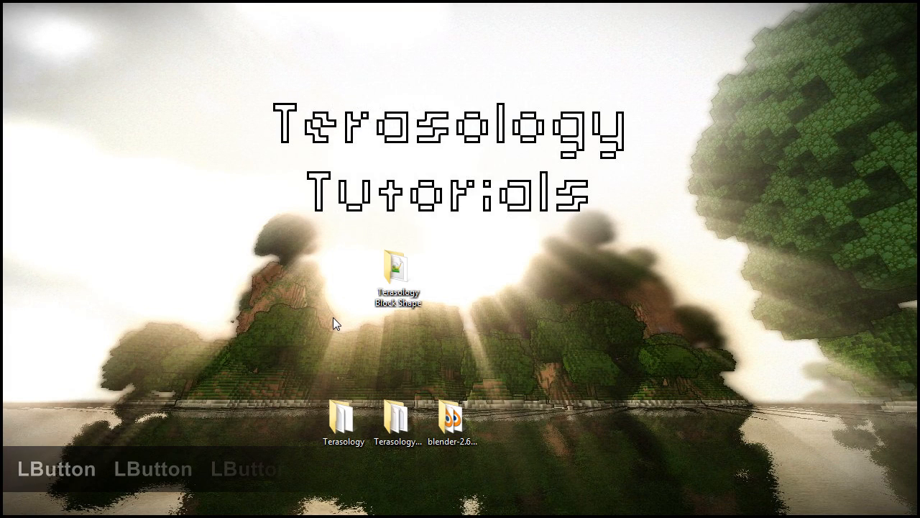
Step: Open the desktop's Terasology folder and open Terasology.jar as an archive in 7-Zip
double_click(346, 424)
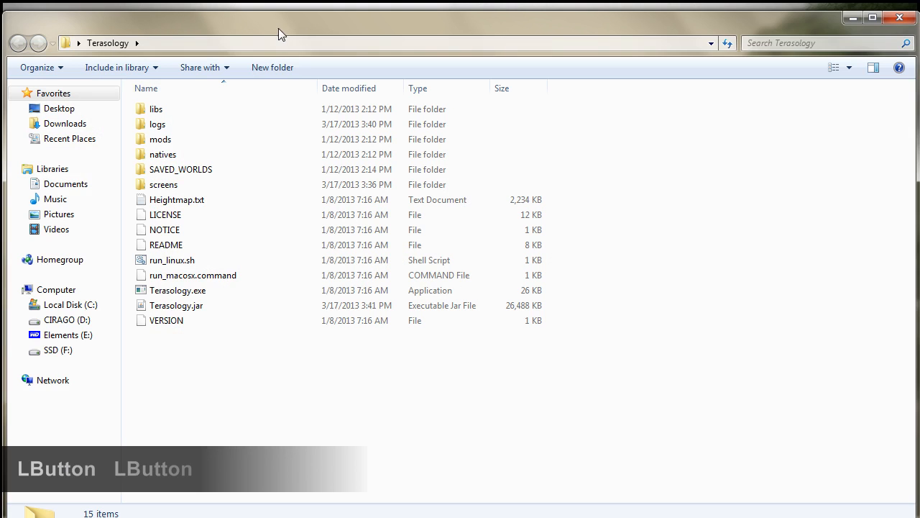
drag(279, 28, 473, 32)
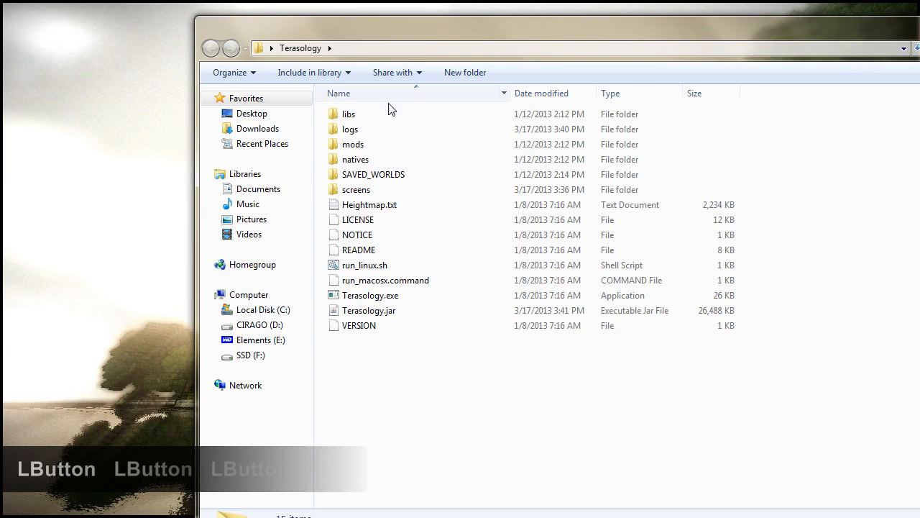
right_click(383, 316)
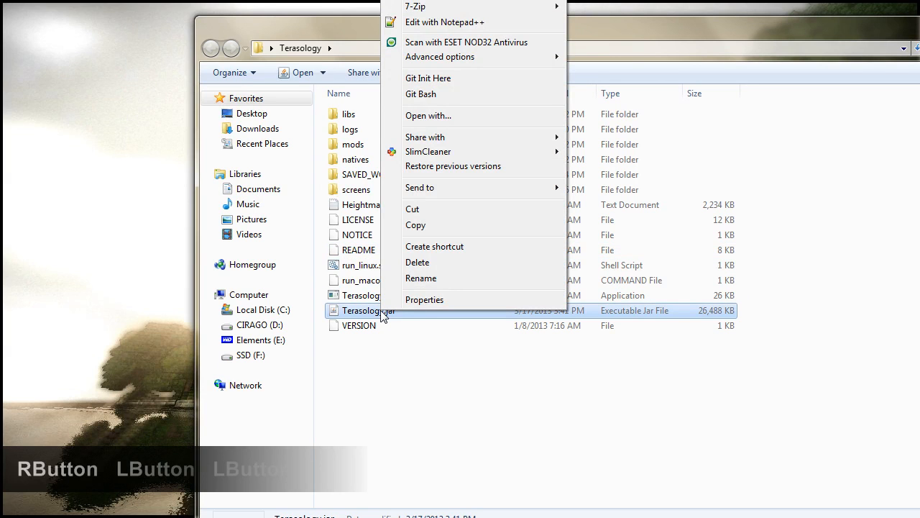
click(420, 7)
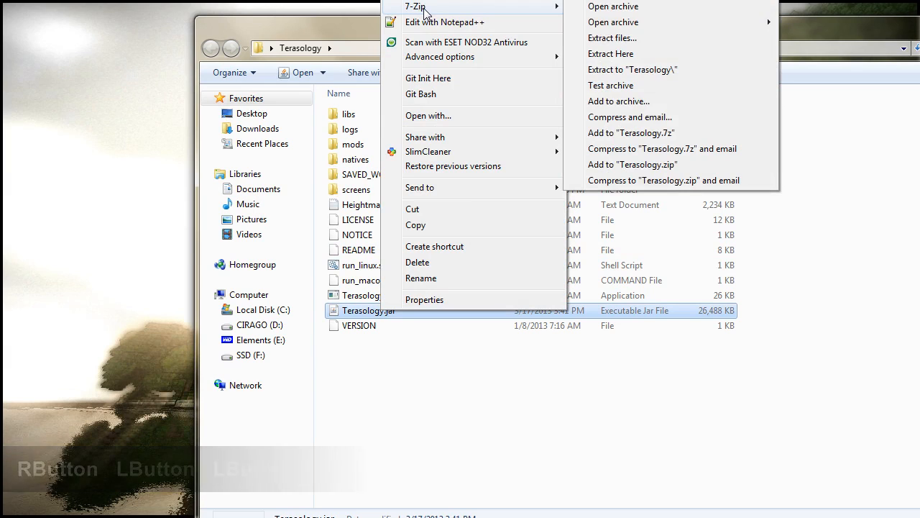
click(631, 7)
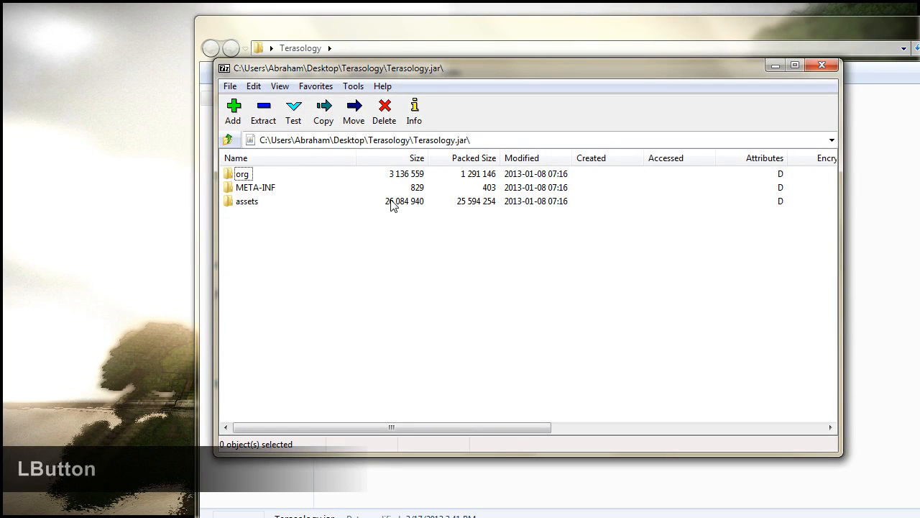
Step: Go to the assets\shapes folder inside the Terasology.jar archive and look through its shape files
double_click(248, 203)
drag(376, 68, 628, 84)
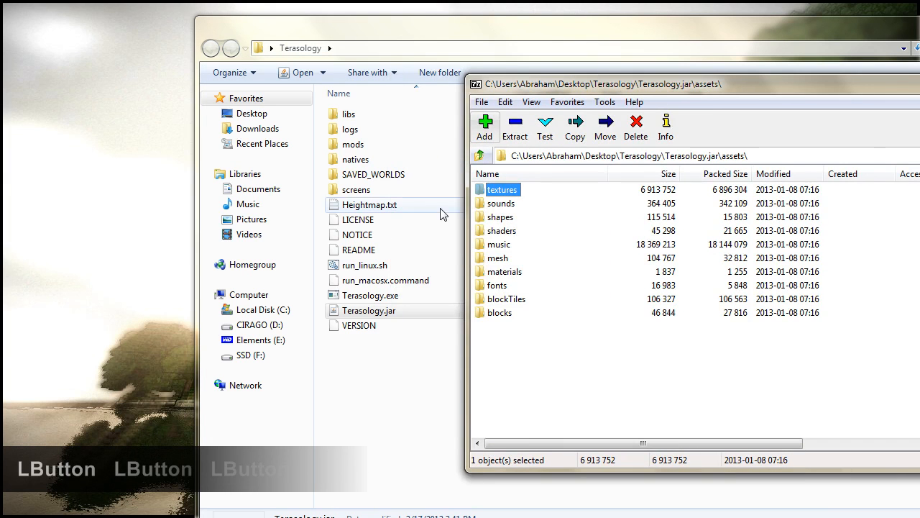
double_click(497, 217)
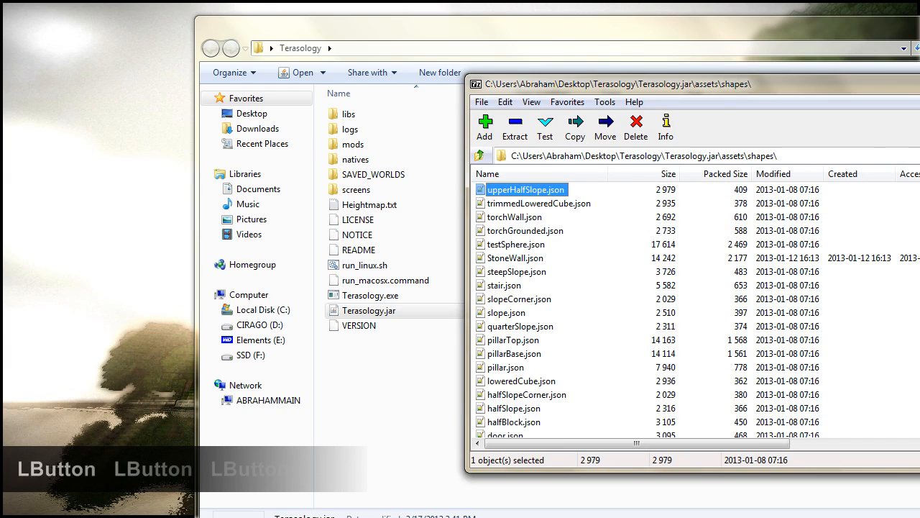
scroll(690, 309, down, 2)
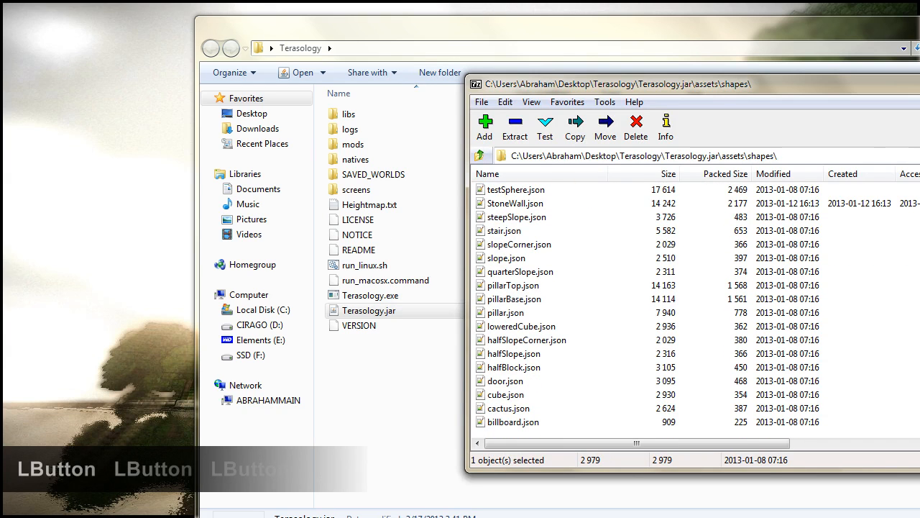
scroll(690, 309, up, 2)
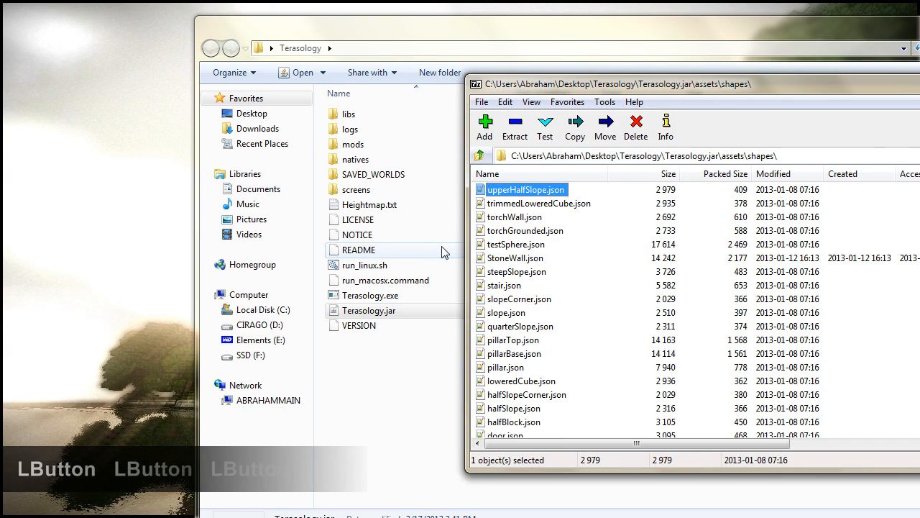
scroll(551, 256, down, 2)
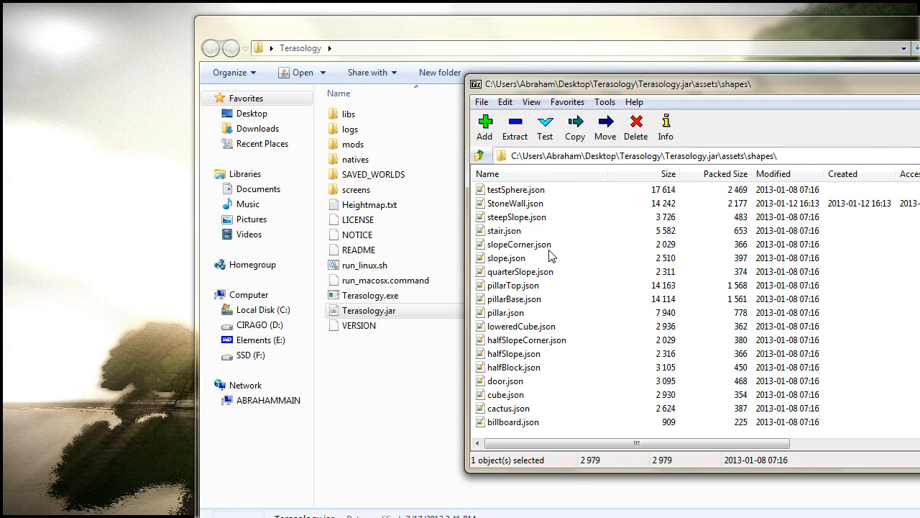
scroll(553, 259, up, 2)
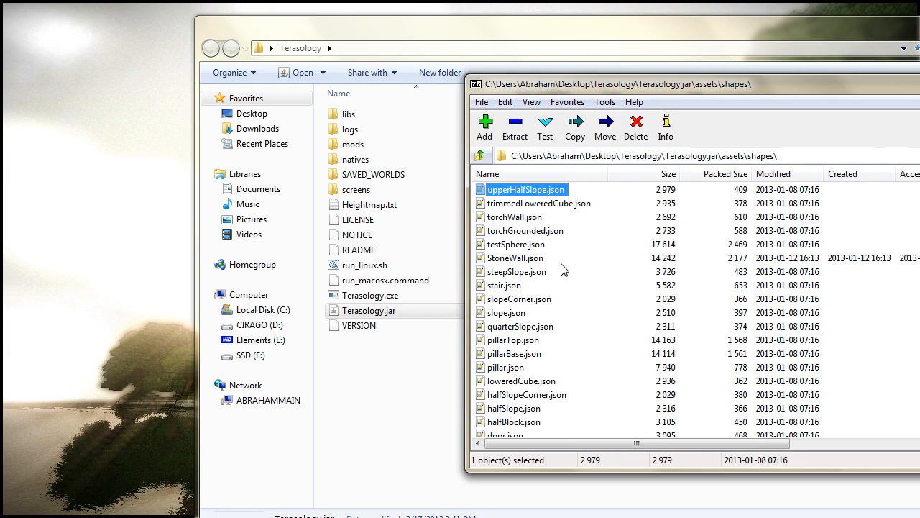
scroll(559, 267, down, 2)
Step: Bring the Terasology folder window forward and minimize it, keeping the archive window open
double_click(408, 29)
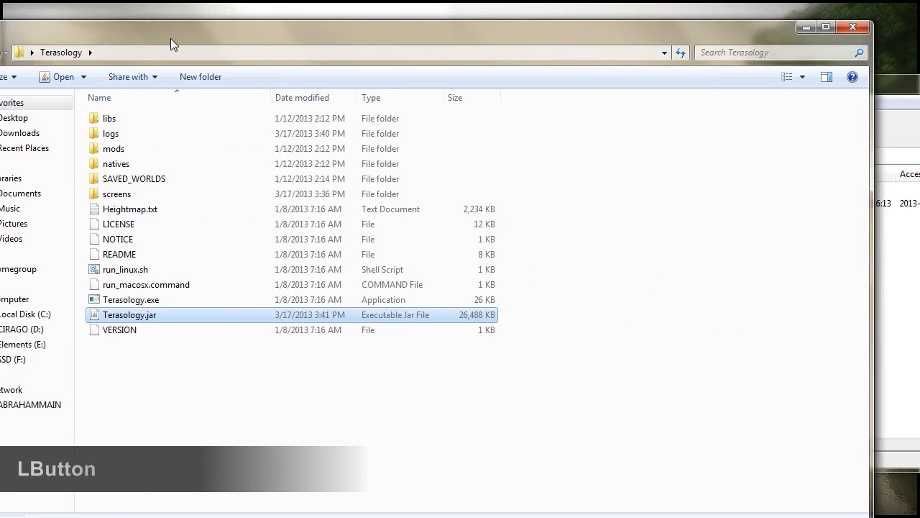
drag(216, 32, 159, 50)
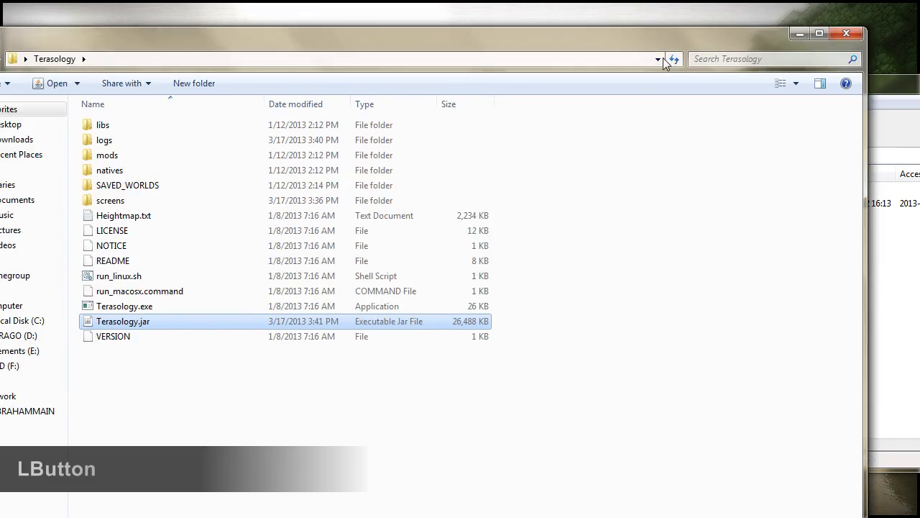
click(800, 34)
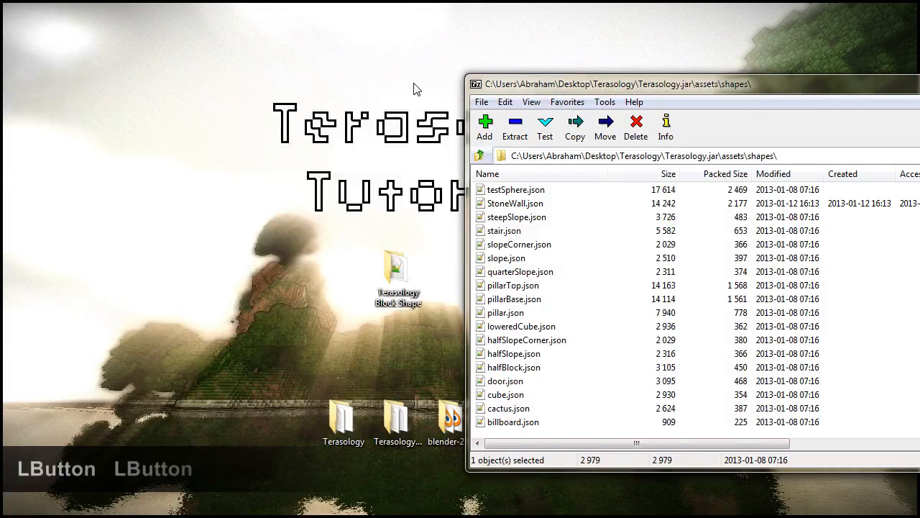
Step: Copy Pyramid.json from the Terasology Block Shape folder into the archive's assets\shapes folder and confirm the copy
click(401, 281)
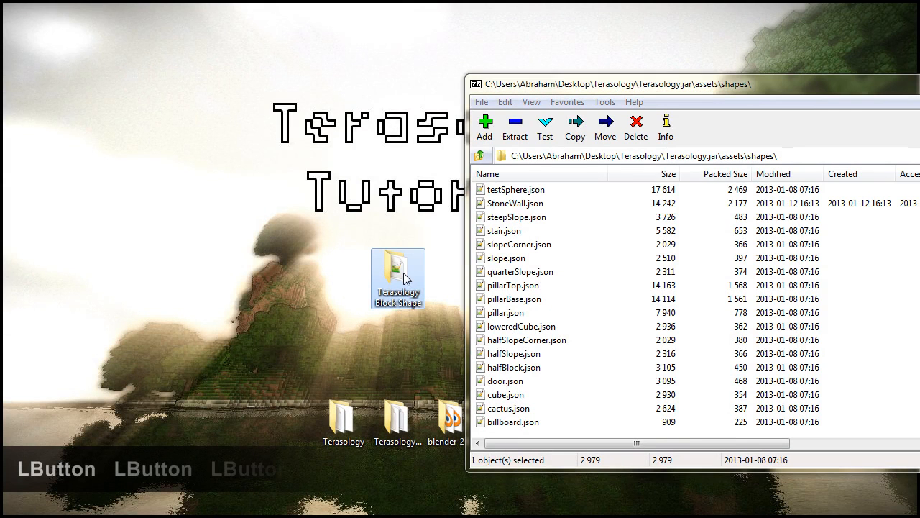
double_click(401, 281)
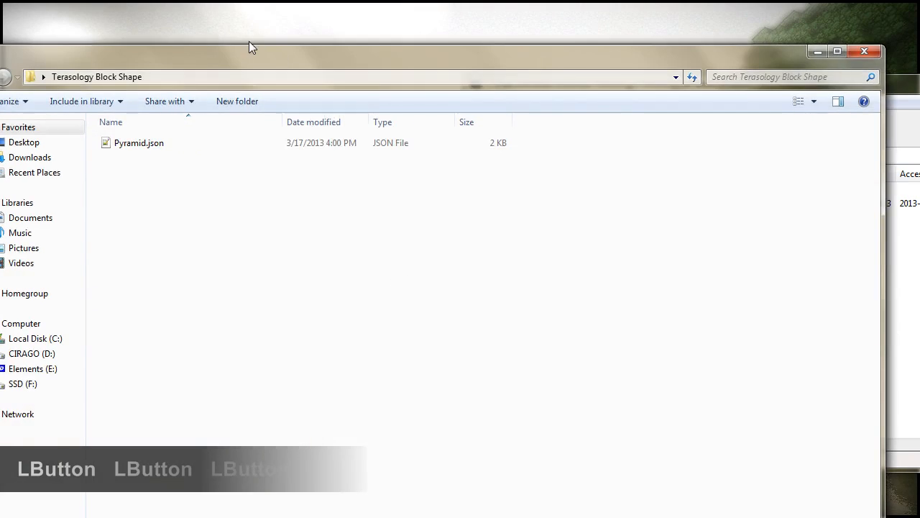
drag(354, 60, 870, 150)
drag(815, 227, 598, 302)
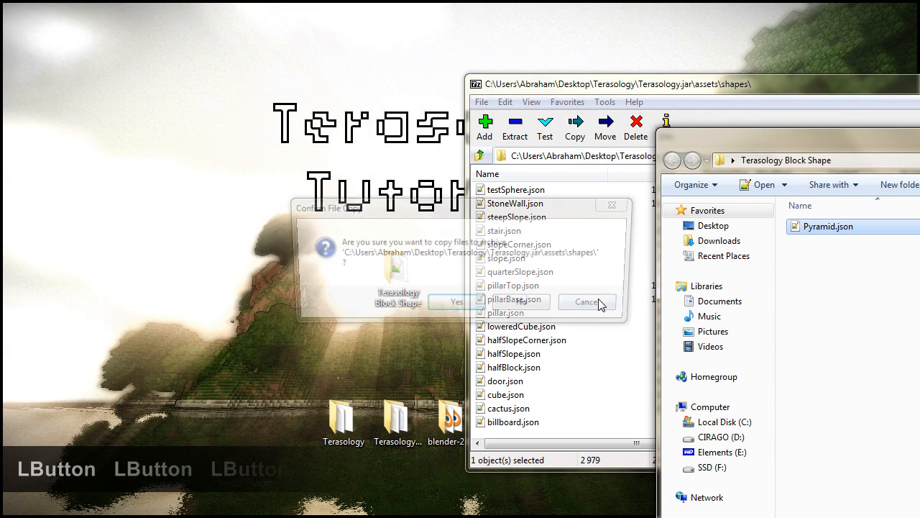
click(460, 305)
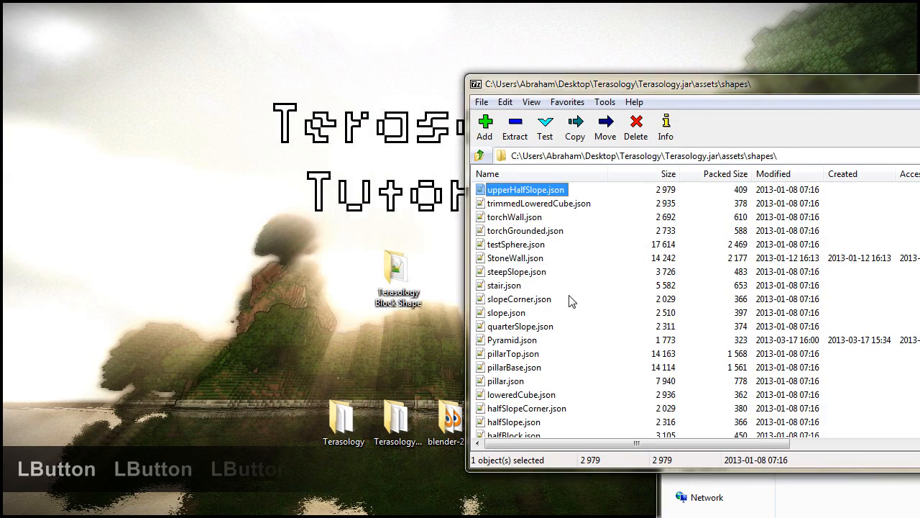
Step: Select Pyramid.json in the archive's shapes folder to check that it was added, and close the archive window
click(512, 272)
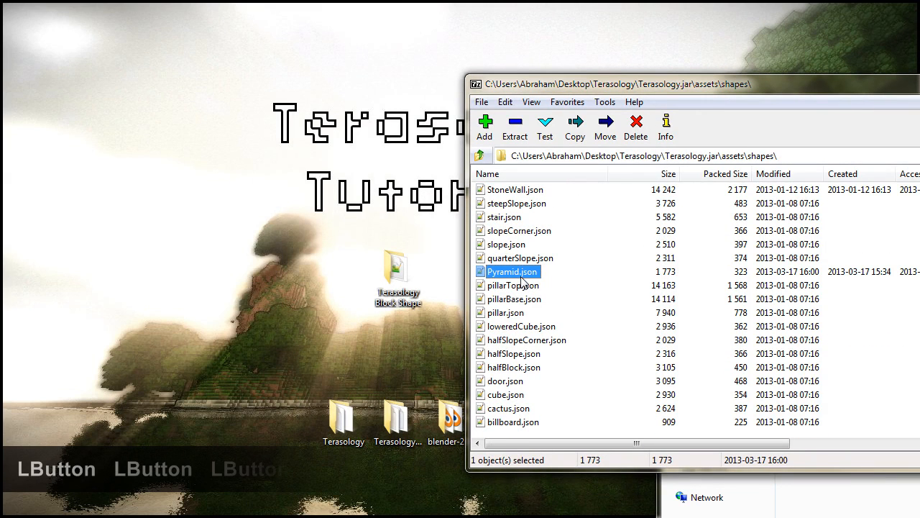
drag(642, 86, 335, 40)
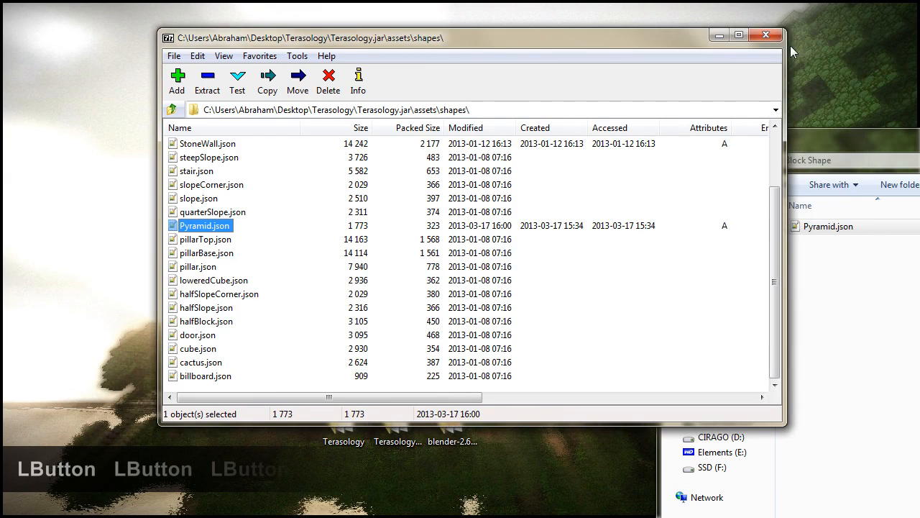
click(766, 35)
Step: Bring the Terasology folder window into view and run Terasology.exe from it
drag(854, 140, 288, 6)
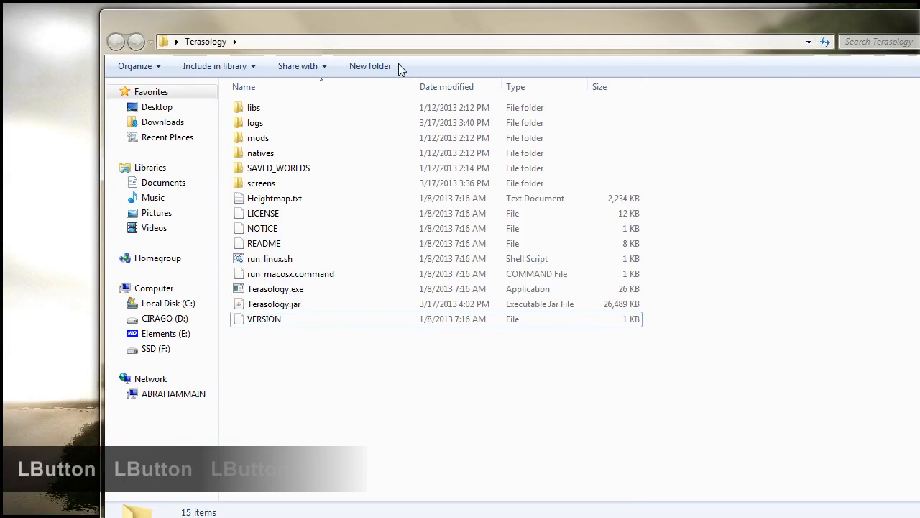
double_click(277, 291)
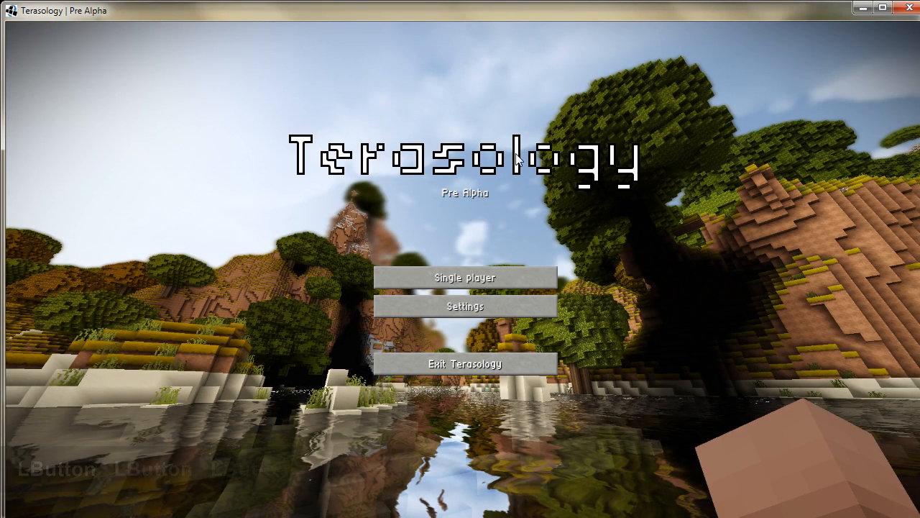
key(super+z)
Step: Open the single-player world list and delete the saved world "Block Shape Tuturial(Free-style)"
click(464, 277)
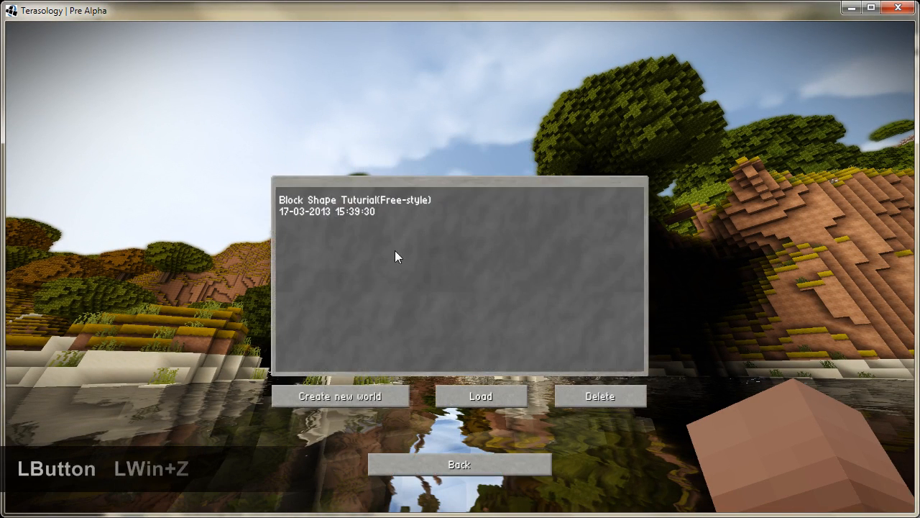
click(326, 208)
click(575, 396)
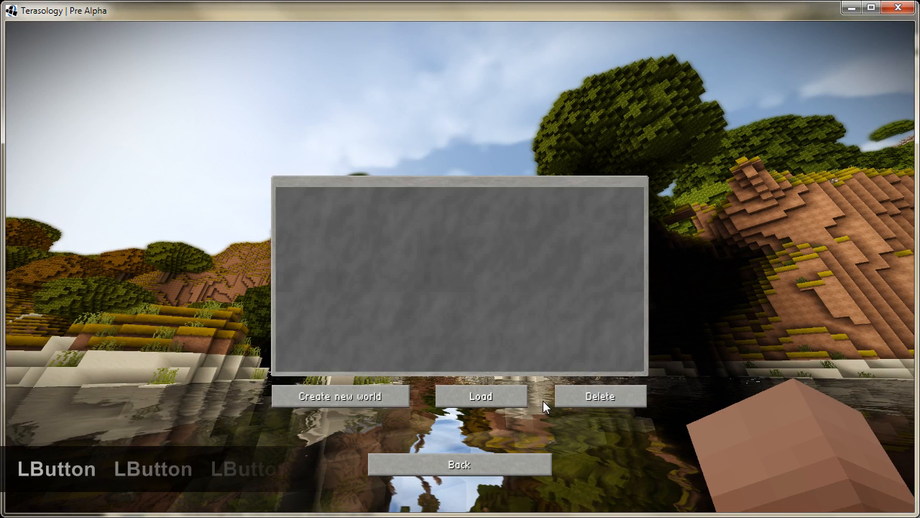
Step: Create the Survival world World1 with the Perlin chunk generator and the Core Gameplay mod, and start playing it
click(336, 396)
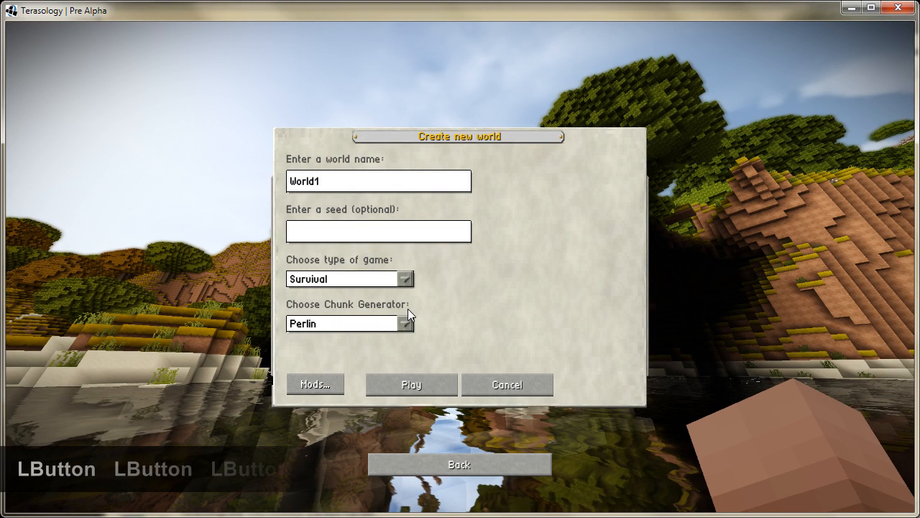
click(325, 385)
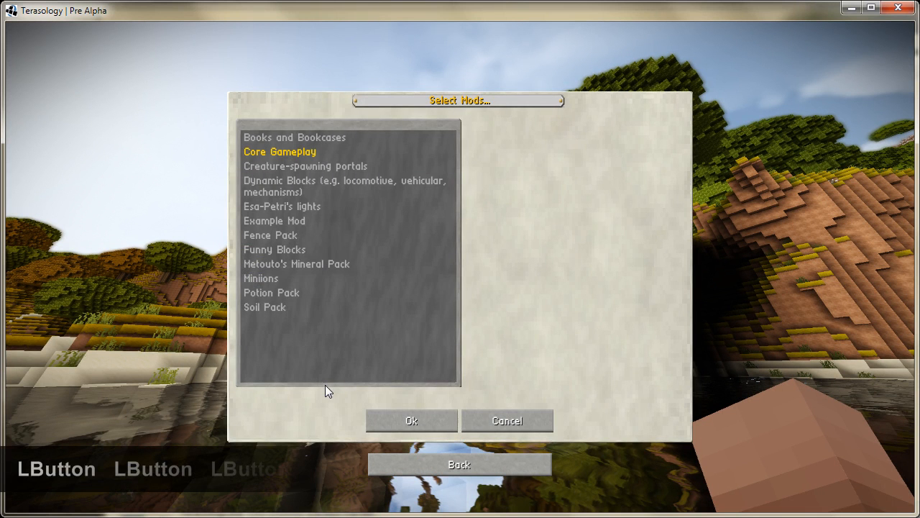
click(431, 421)
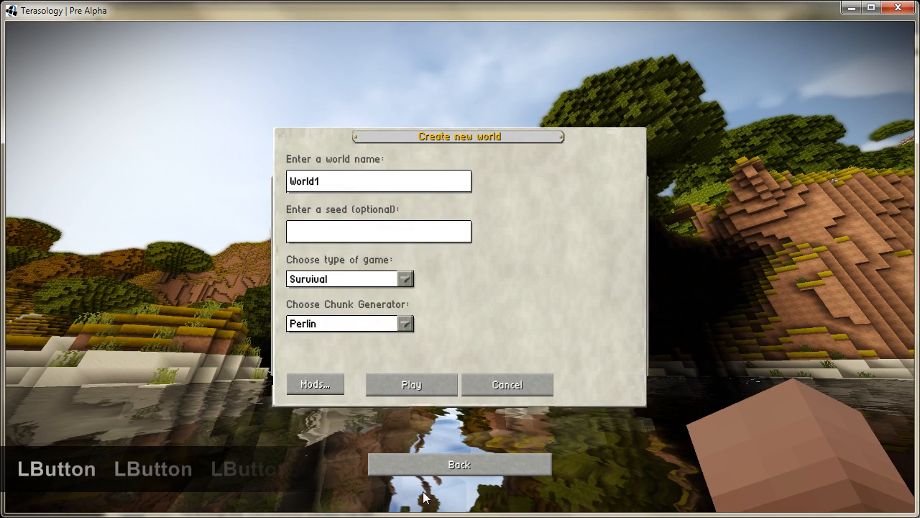
click(418, 375)
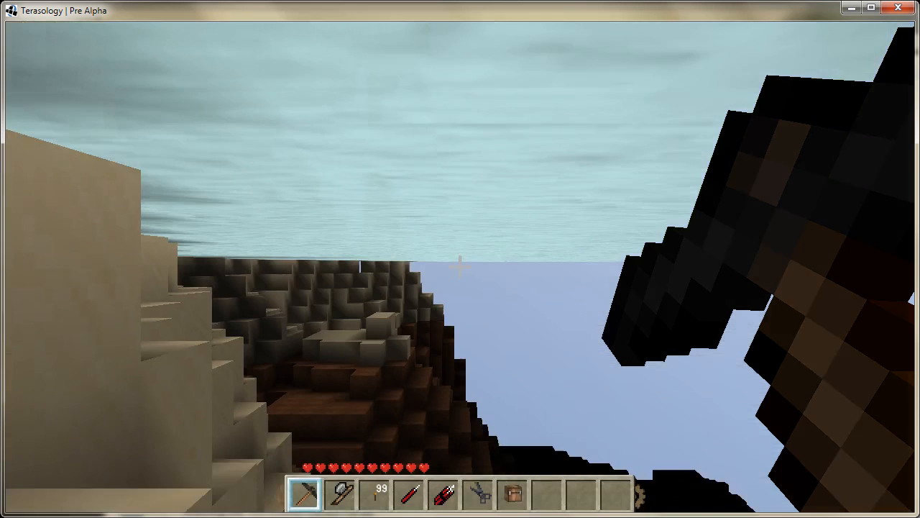
Step: Move the character out of the water and up onto the sandy plateau, and pause the game
key(s)
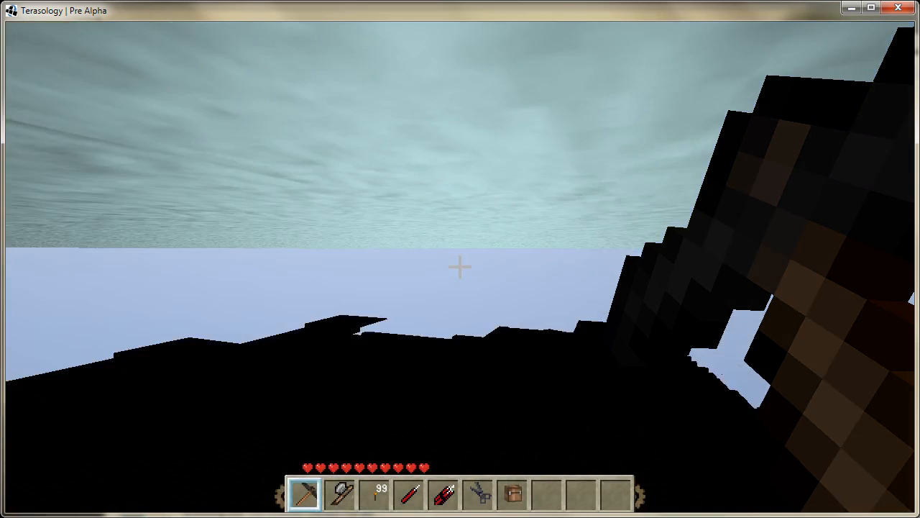
key(space)
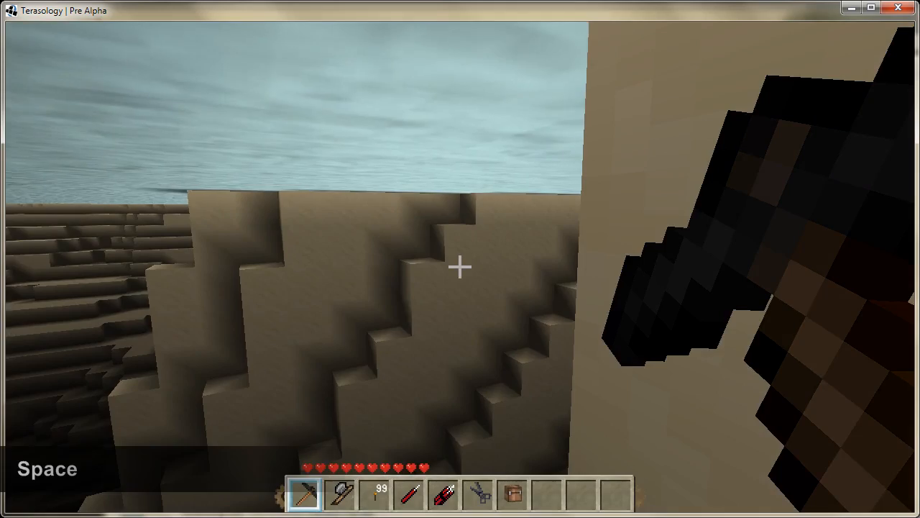
key(space)
key(space)
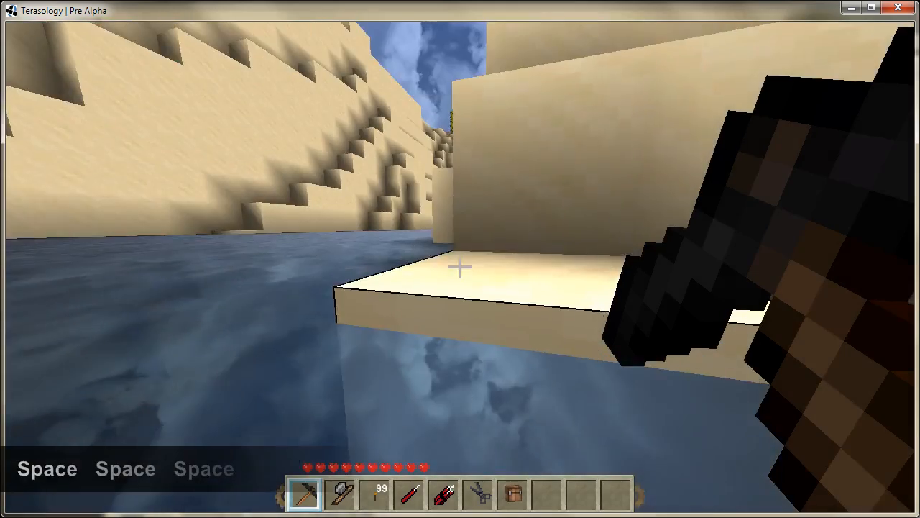
key(space)
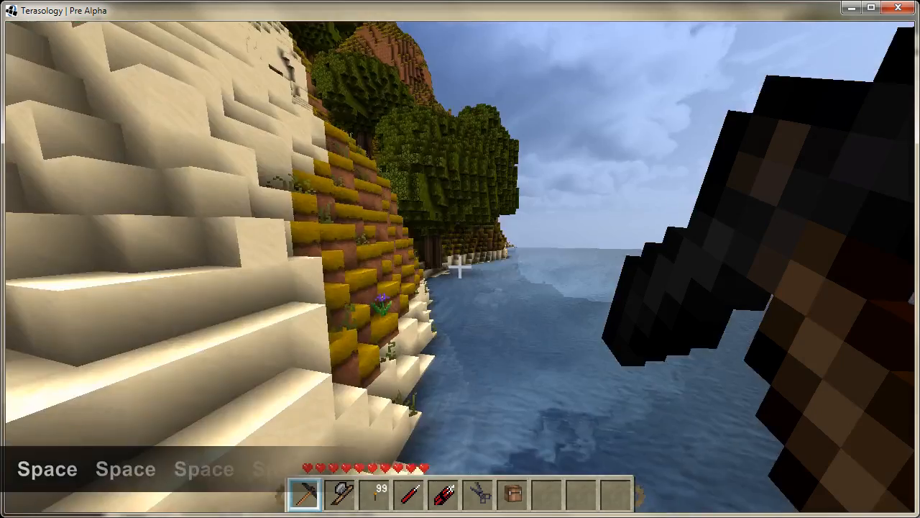
key(w)
key(space)
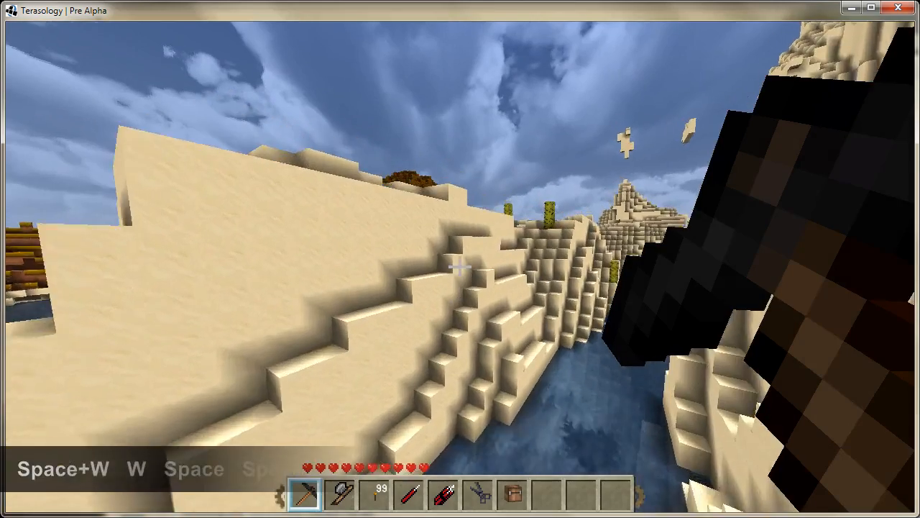
key(w)
key(space)
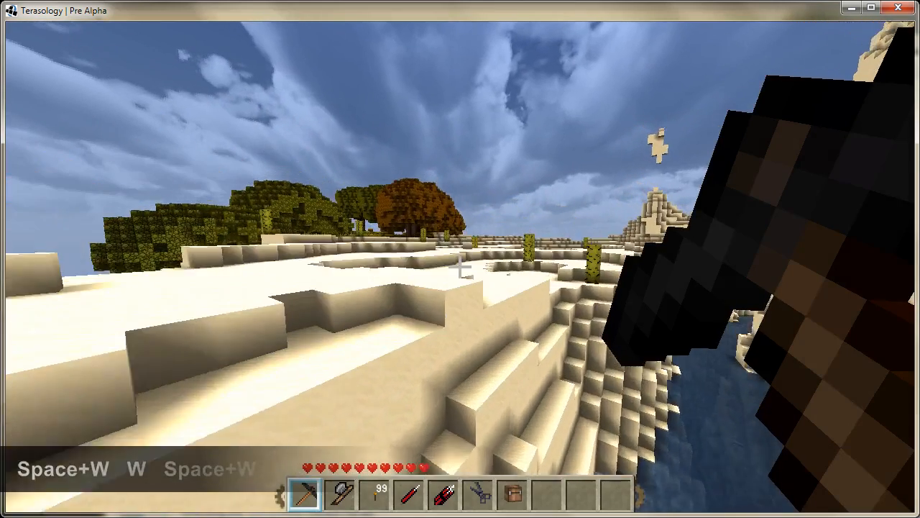
key(a)
key(space)
key(w)
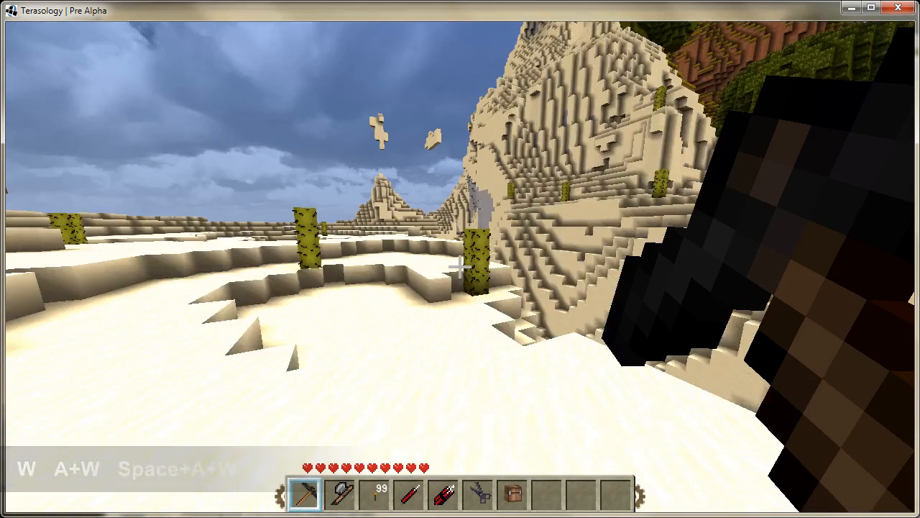
key(Escape)
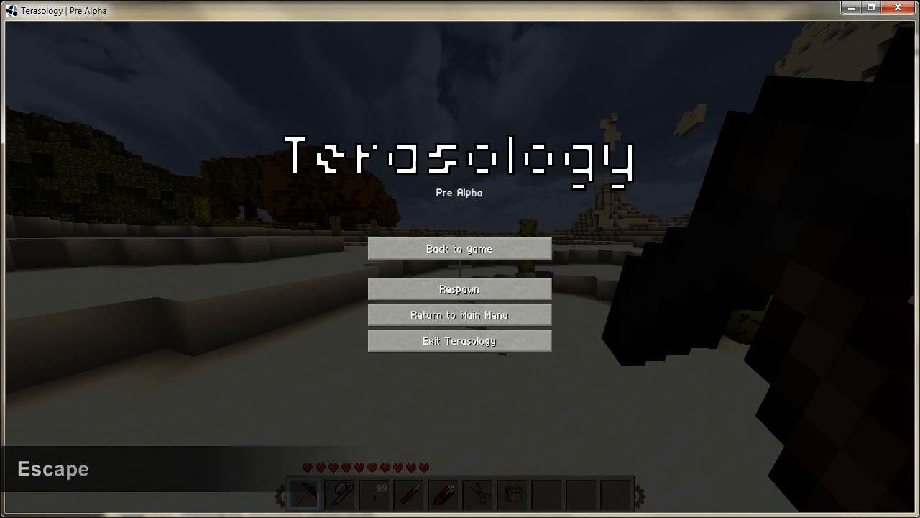
Step: Switch to Blender and show the Terasology scene and mesh properties in a widened 3D view sidebar
click(52, 514)
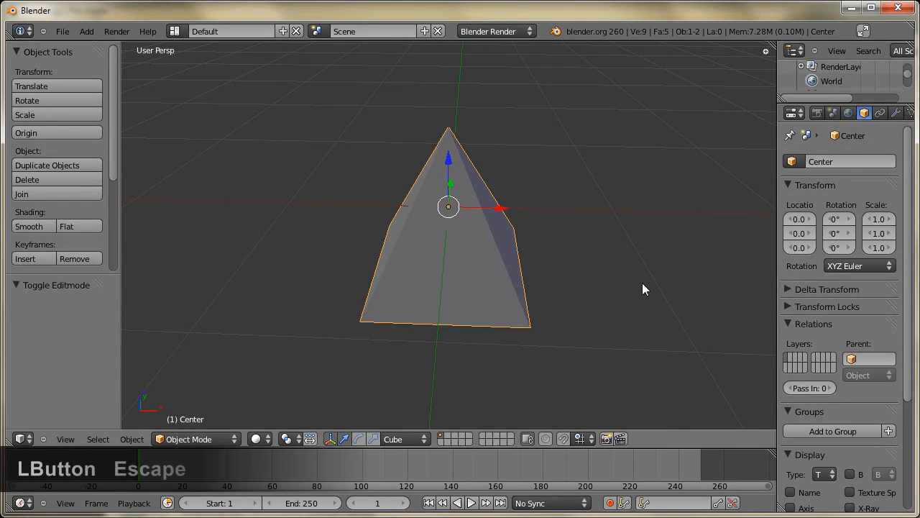
key(n)
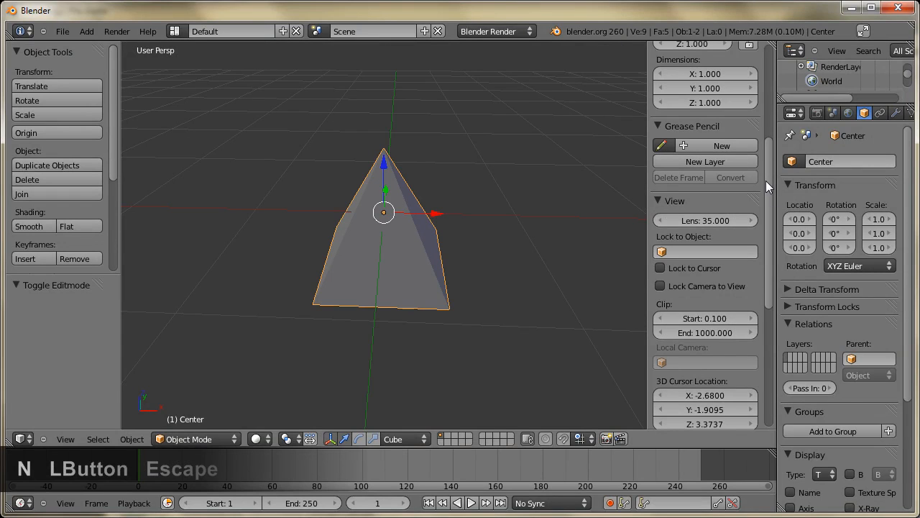
drag(768, 179, 749, 350)
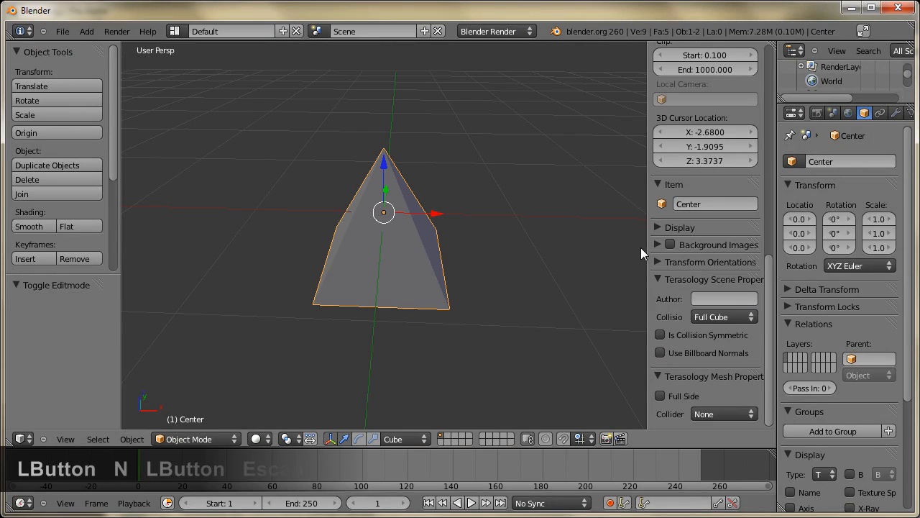
drag(648, 246, 585, 245)
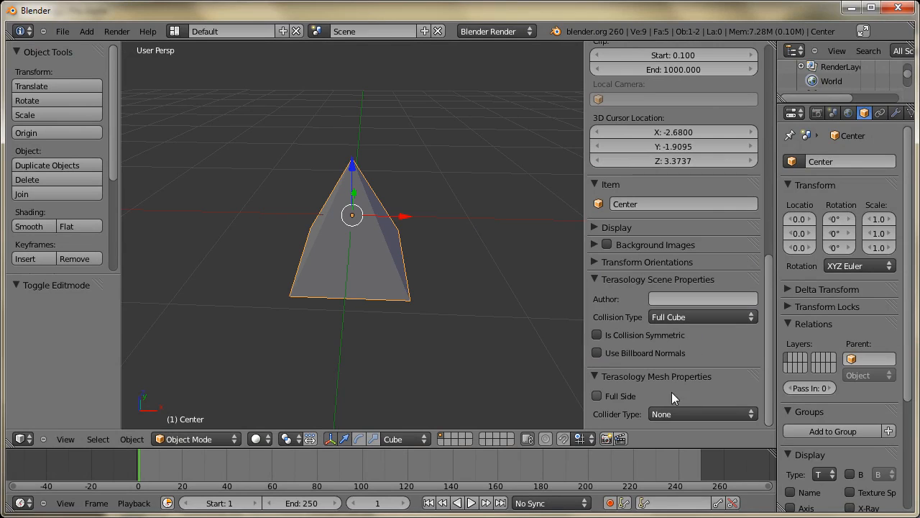
scroll(451, 222, up, 2)
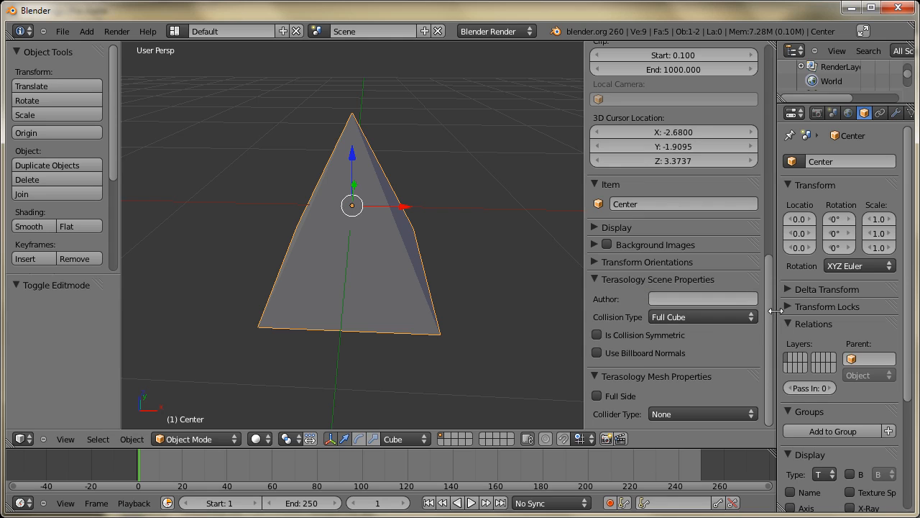
mouse_move(766, 314)
mouse_down()
mouse_move(764, 303)
mouse_move(765, 317)
mouse_up()
drag(586, 301, 493, 305)
Step: Set the Collision Type in the Terasology Scene Properties to Auto Convex Hull
middle_drag(389, 261, 338, 267)
middle_drag(312, 228, 360, 241)
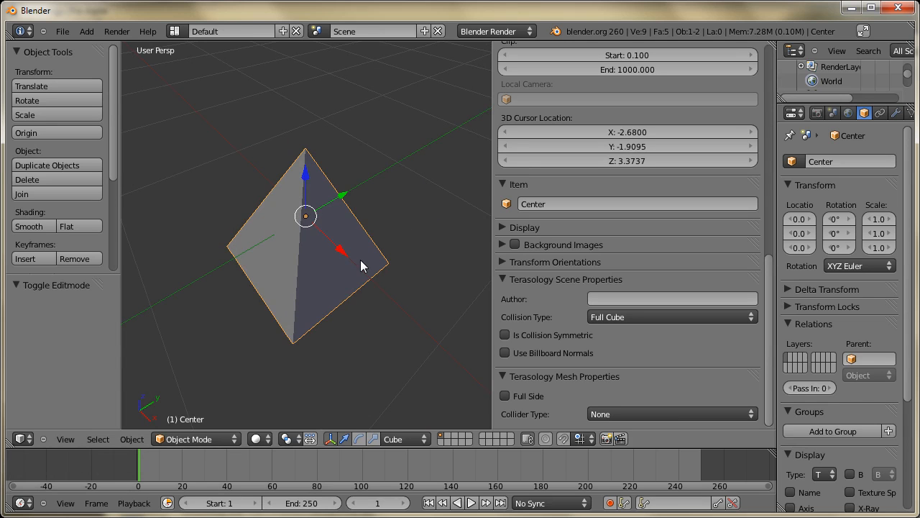
middle_drag(361, 260, 421, 214)
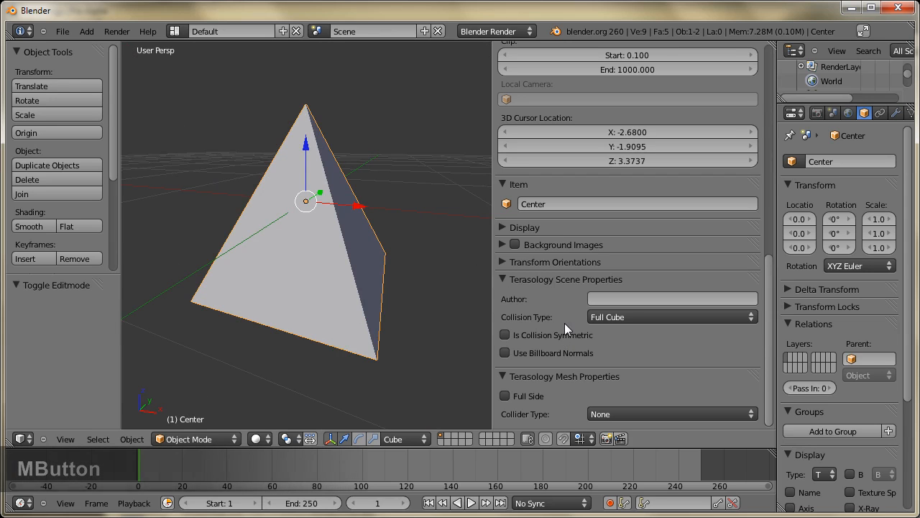
click(623, 321)
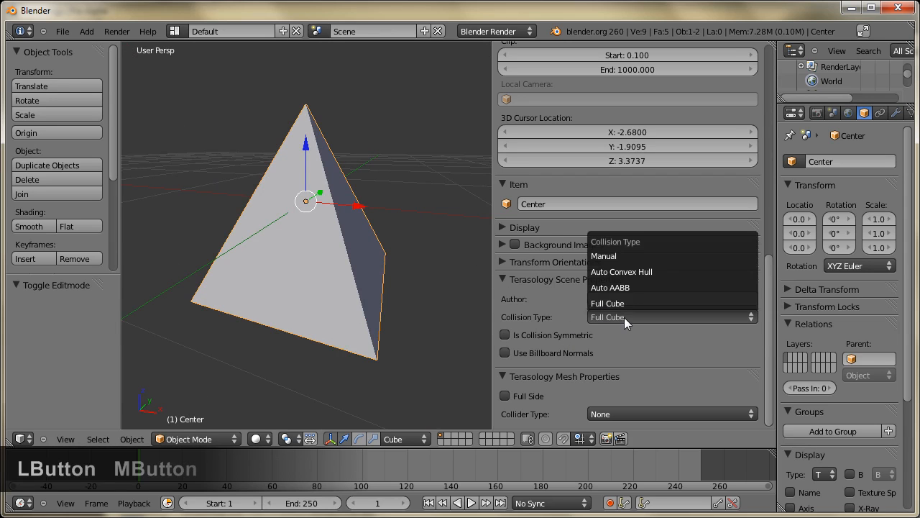
click(621, 271)
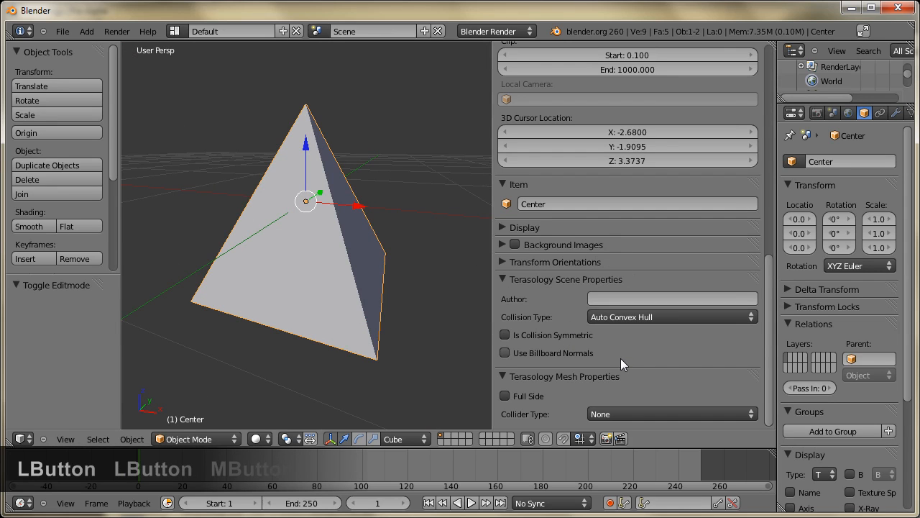
Step: Narrow the properties sidebar and examine the pyramid's shape from several angles
middle_drag(407, 149, 447, 194)
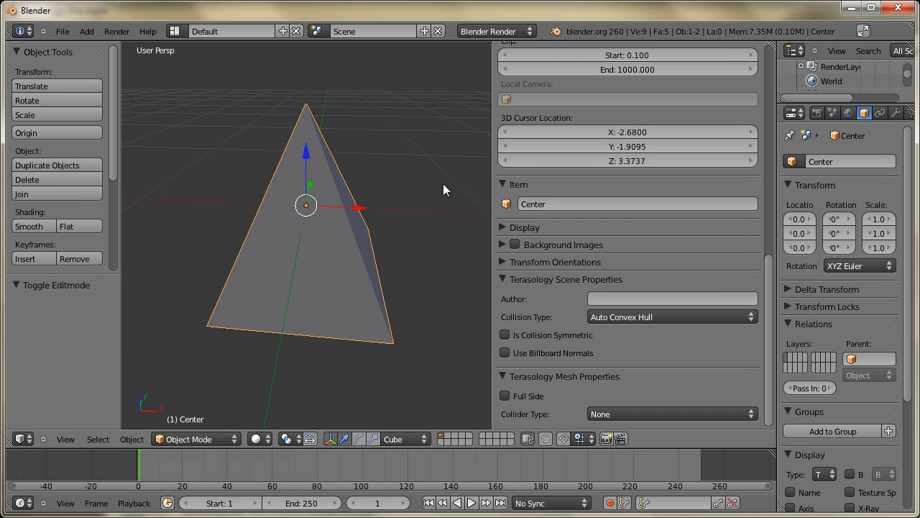
middle_drag(443, 183, 330, 235)
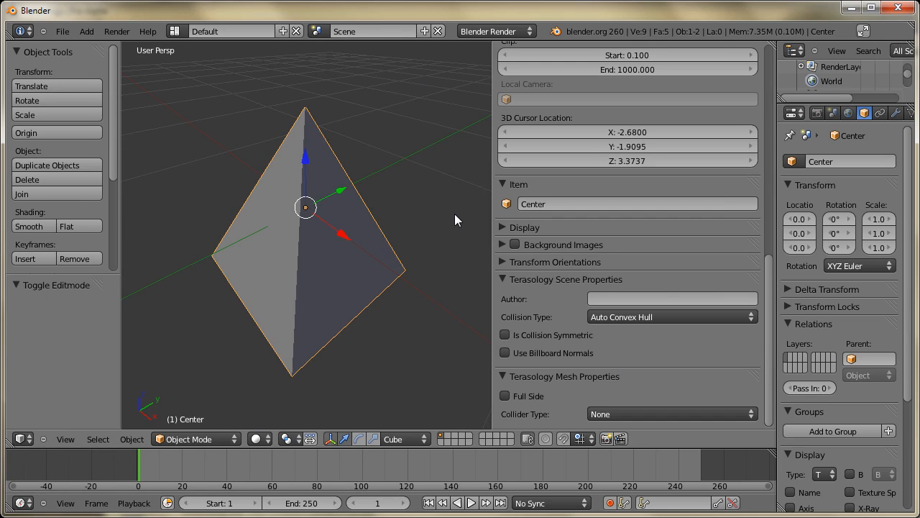
drag(492, 208, 610, 206)
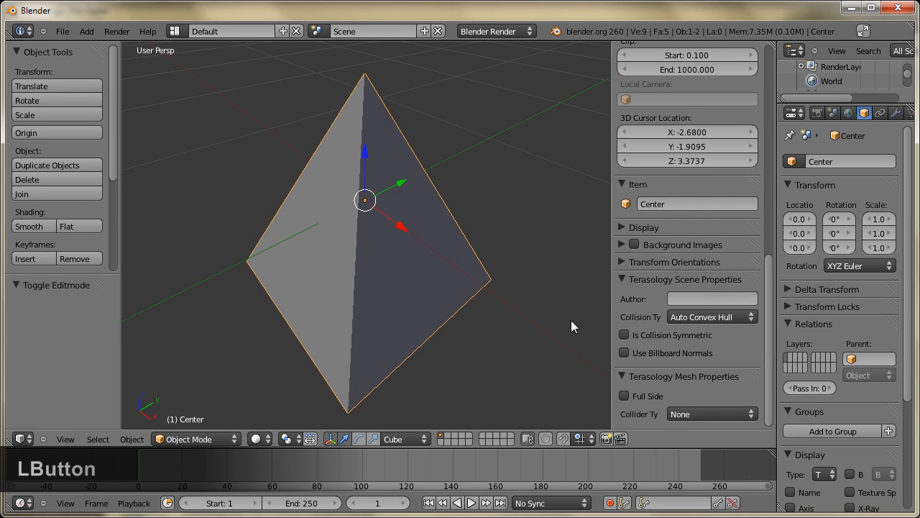
scroll(503, 248, down, 3)
middle_drag(497, 250, 659, 340)
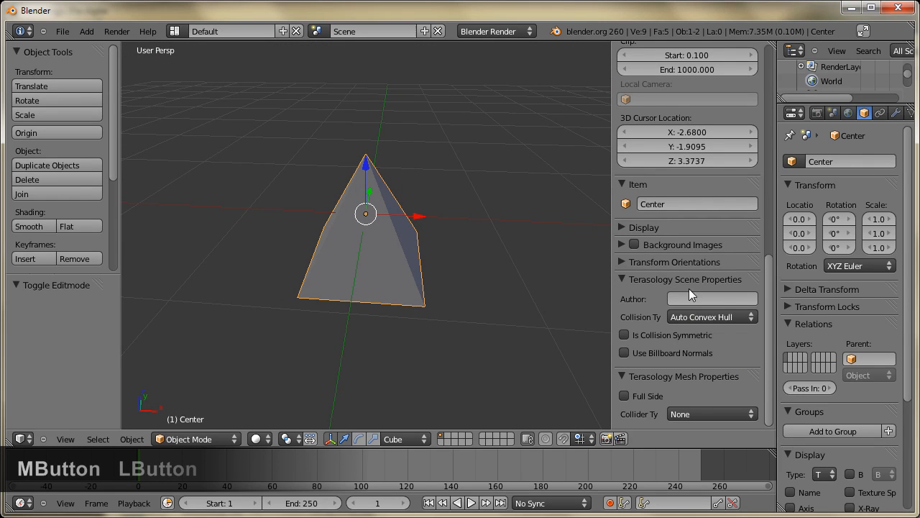
scroll(510, 241, up, 1)
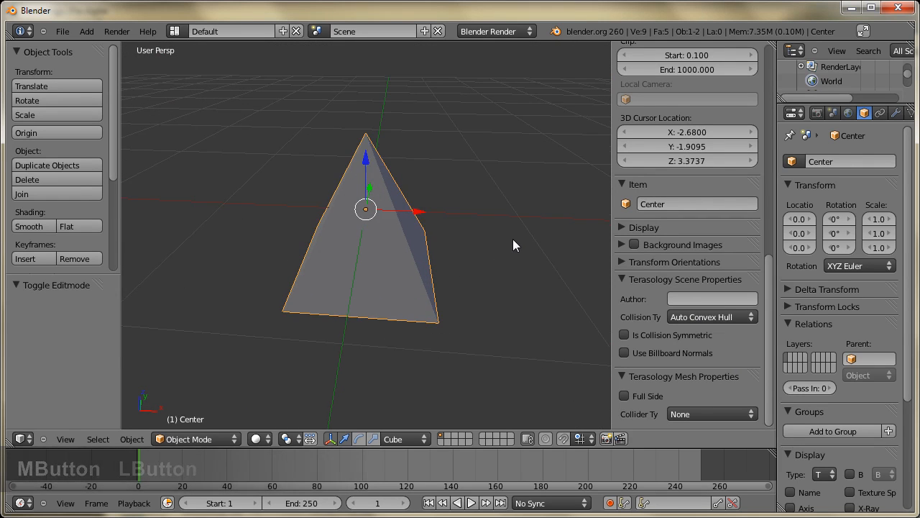
middle_drag(551, 311, 494, 292)
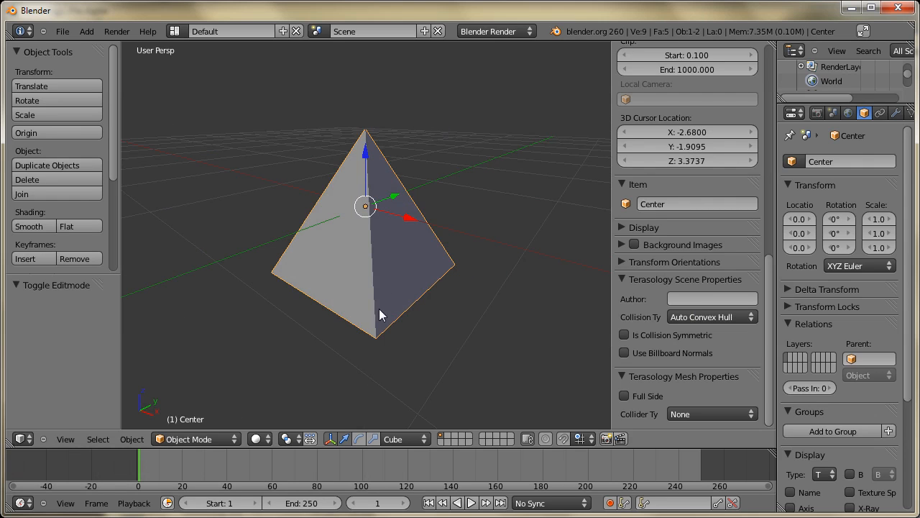
Step: Select the pyramid's Bottom mesh and examine how it fits under the Center mesh from several angles
right_drag(401, 234, 430, 232)
right_click(415, 230)
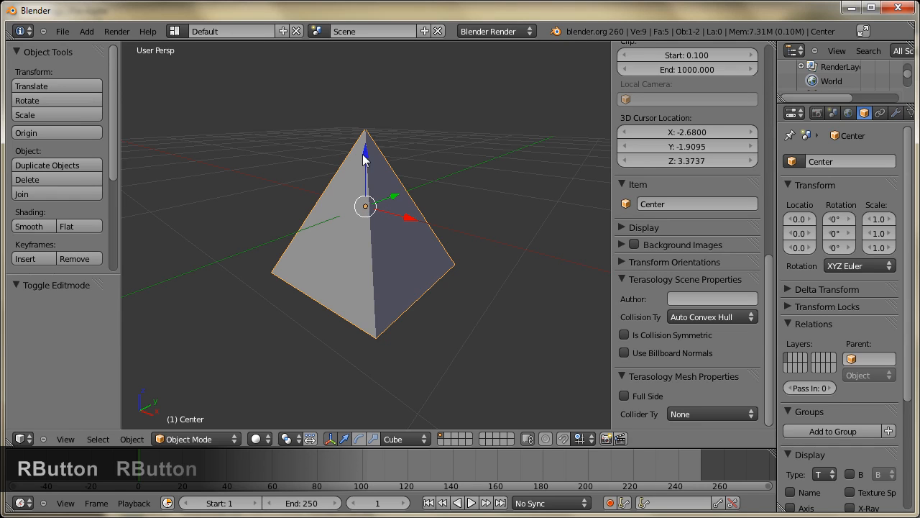
right_click(384, 232)
mouse_move(384, 232)
right_down()
mouse_move(411, 204)
mouse_move(395, 245)
right_up()
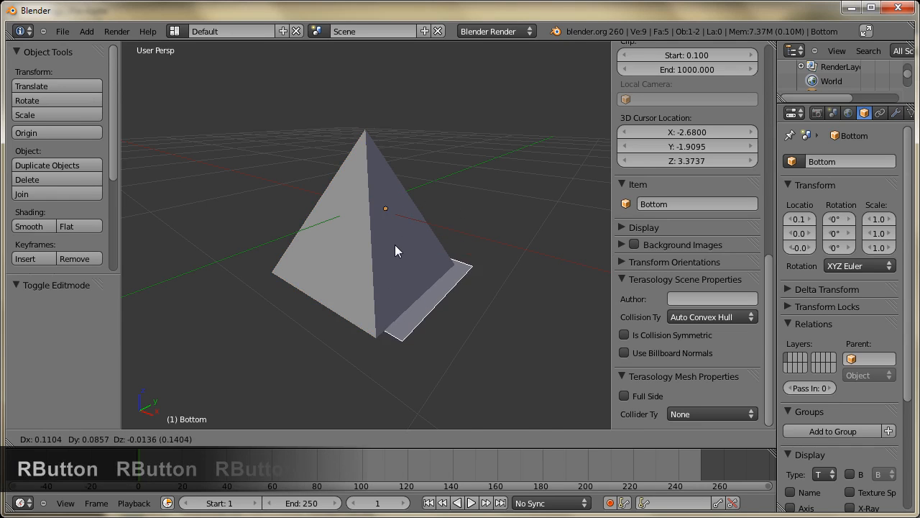
right_click(395, 245)
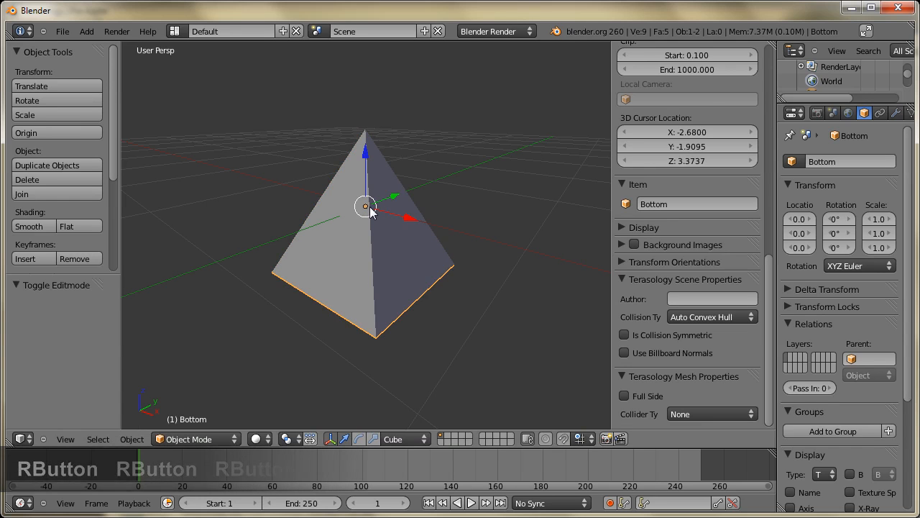
middle_drag(348, 260, 549, 198)
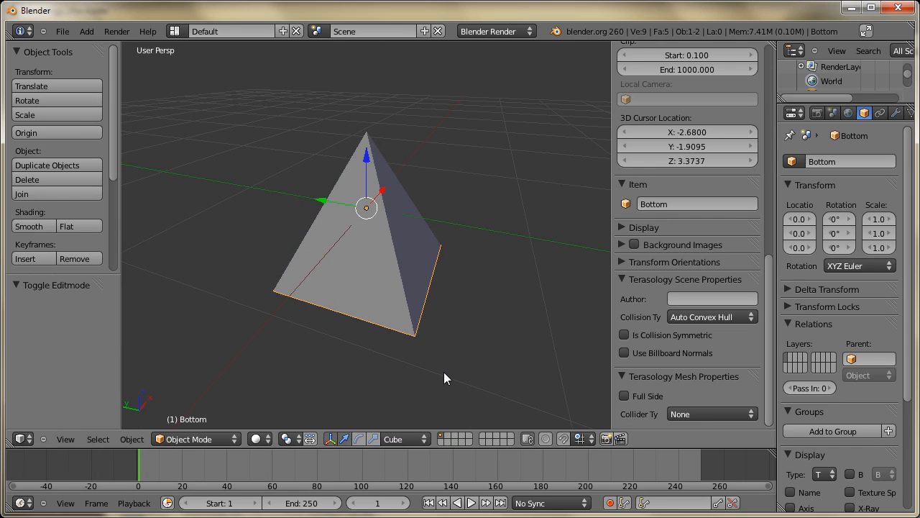
middle_drag(444, 371, 289, 351)
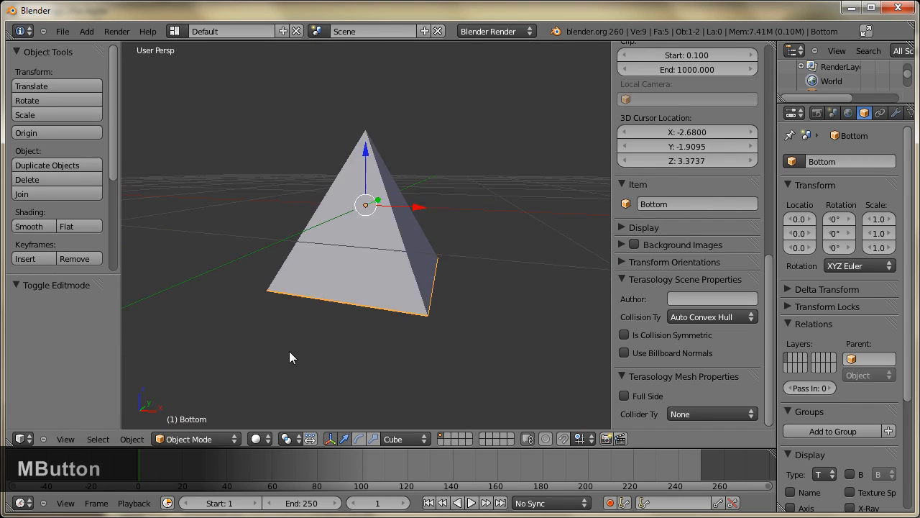
middle_drag(458, 334, 422, 342)
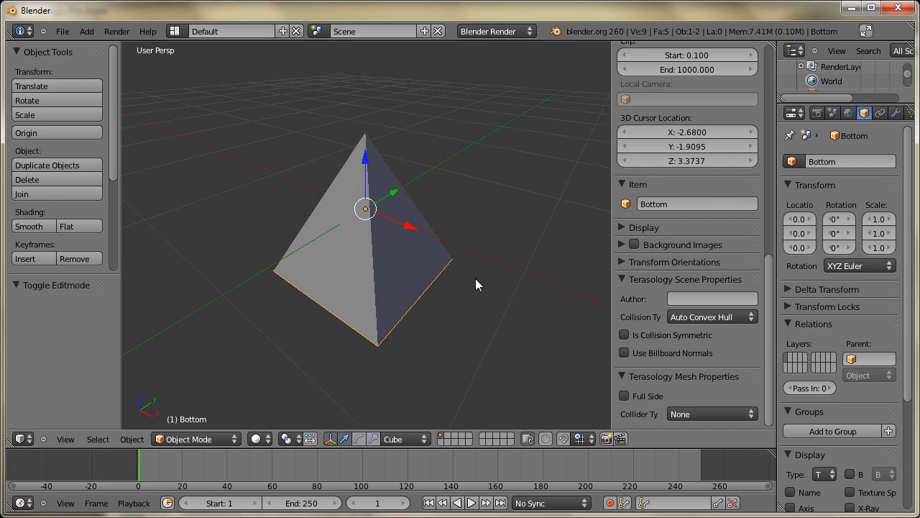
Step: Select the pyramid's Center mesh and look through its Set Origin options, including Origin to 3D Cursor
right_click(412, 236)
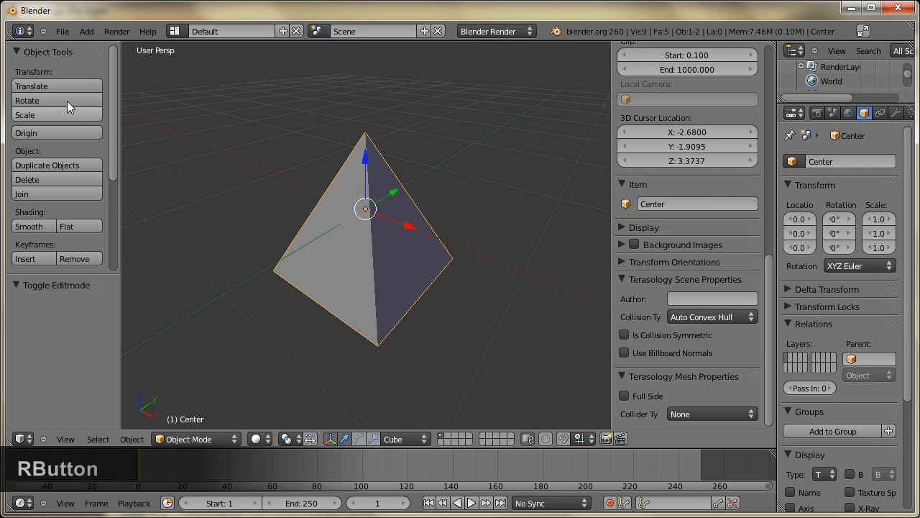
drag(111, 70, 113, 82)
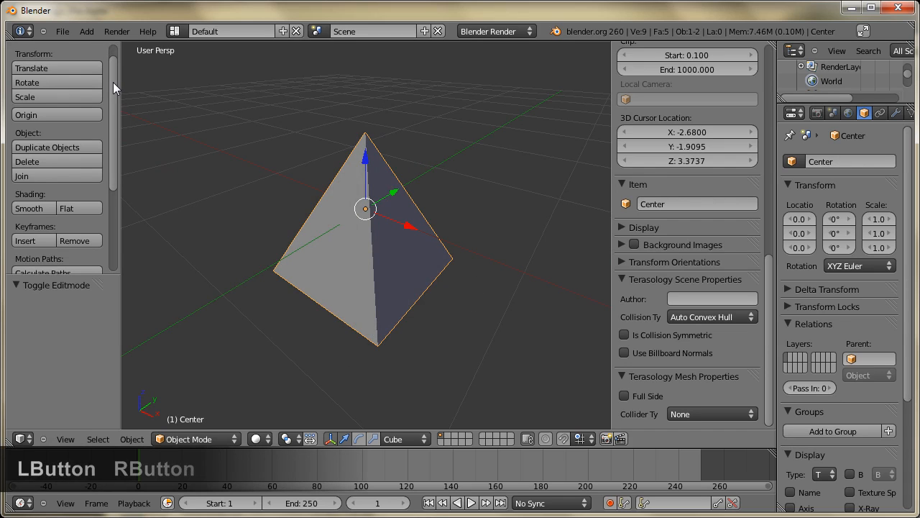
click(42, 116)
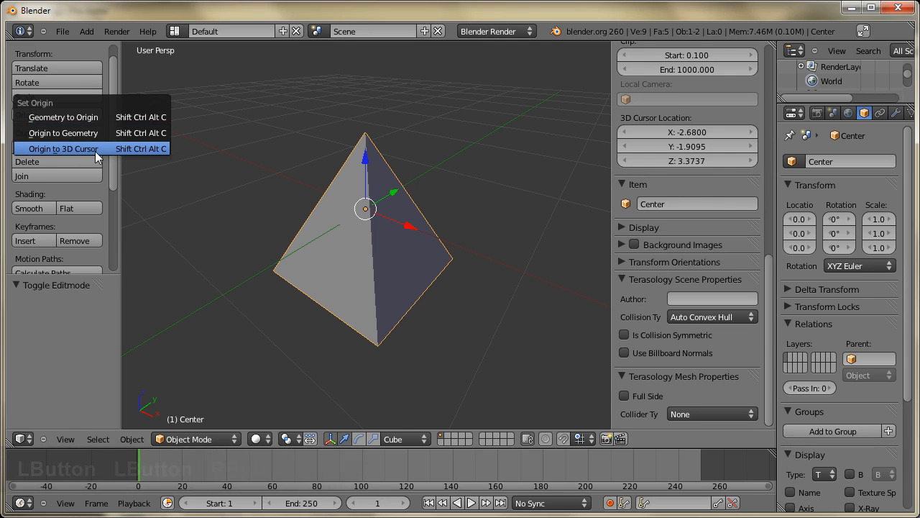
click(63, 149)
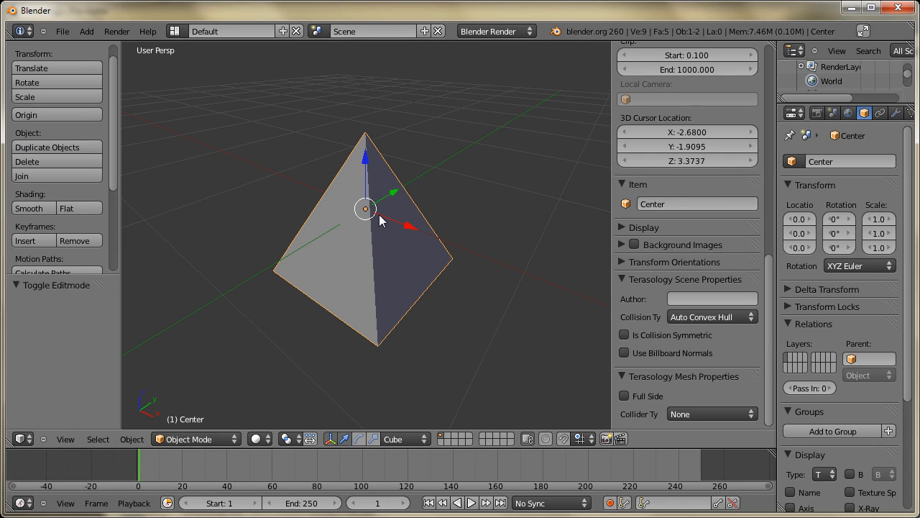
Step: Reset the 3D cursor to the world origin and compare it with the Center mesh's origin from several angles
key(shift+c)
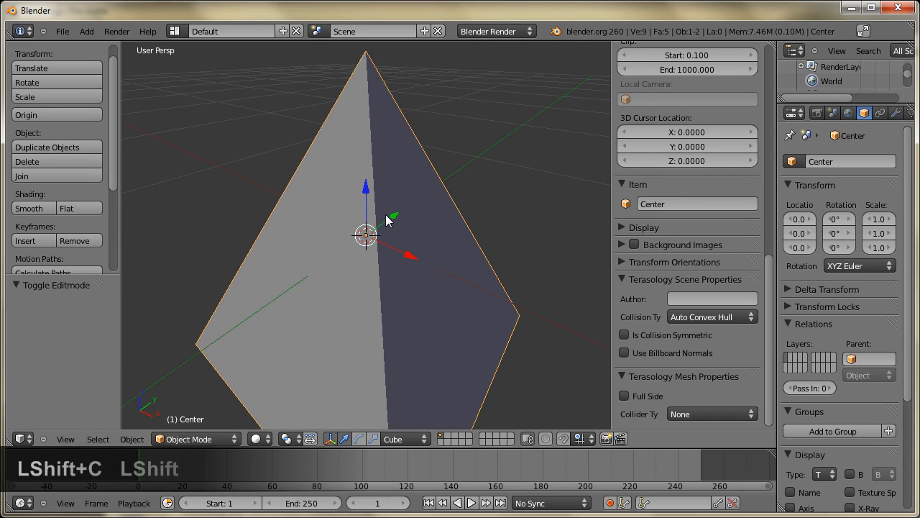
mouse_move(387, 219)
middle_down()
mouse_move(460, 223)
mouse_move(456, 200)
mouse_move(370, 239)
mouse_move(378, 234)
middle_up()
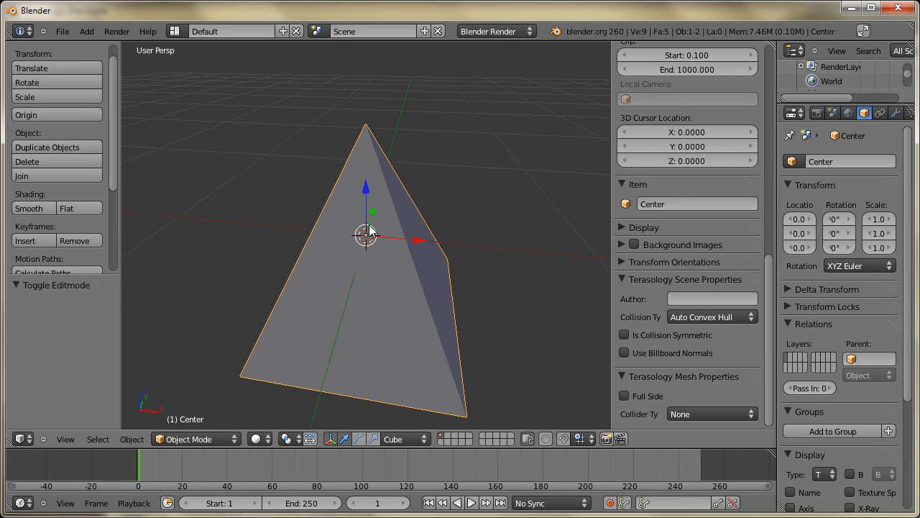
mouse_move(372, 242)
middle_down()
mouse_move(353, 254)
mouse_move(371, 235)
middle_up()
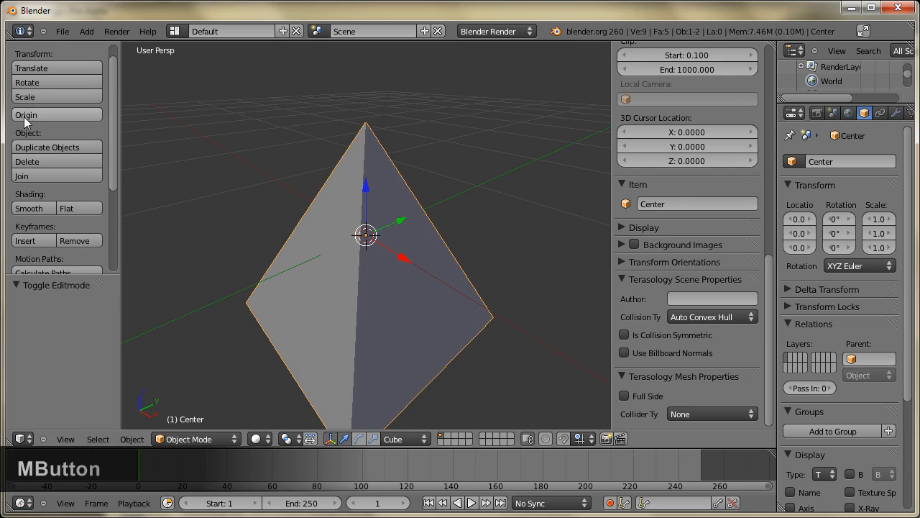
middle_drag(482, 284, 450, 275)
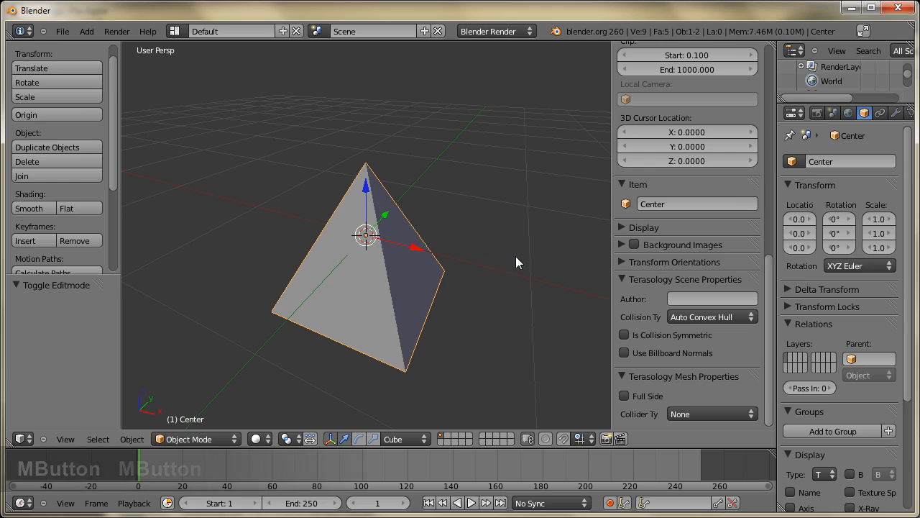
Step: Switch to Terasology, resume the game and move the character across the sand to the grassy ground near the trees
click(851, 8)
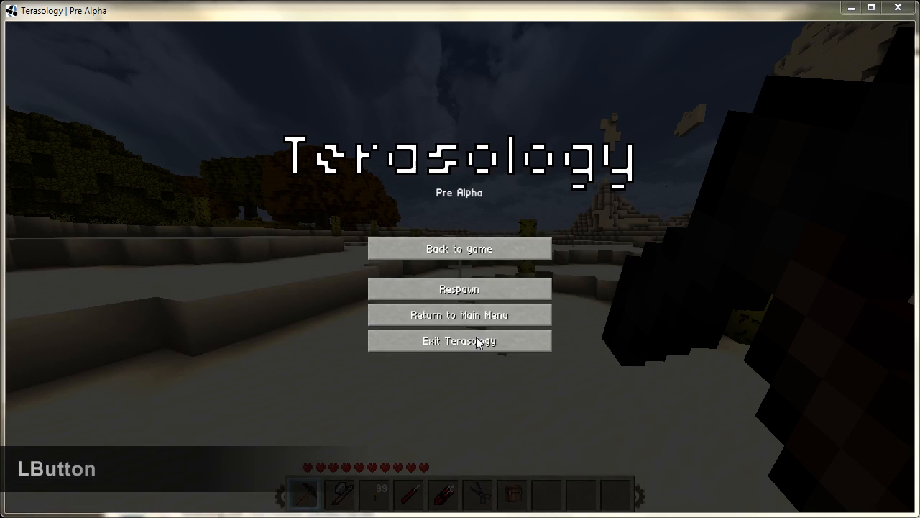
click(464, 248)
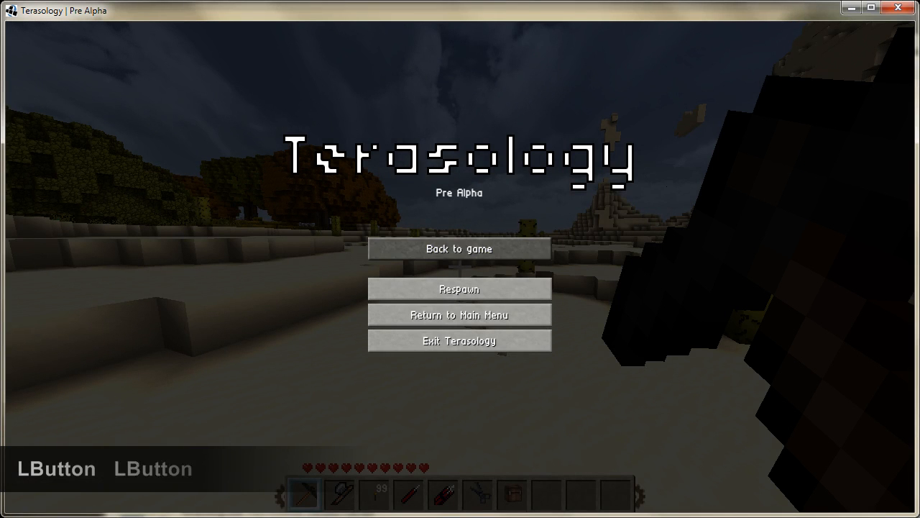
key(a)
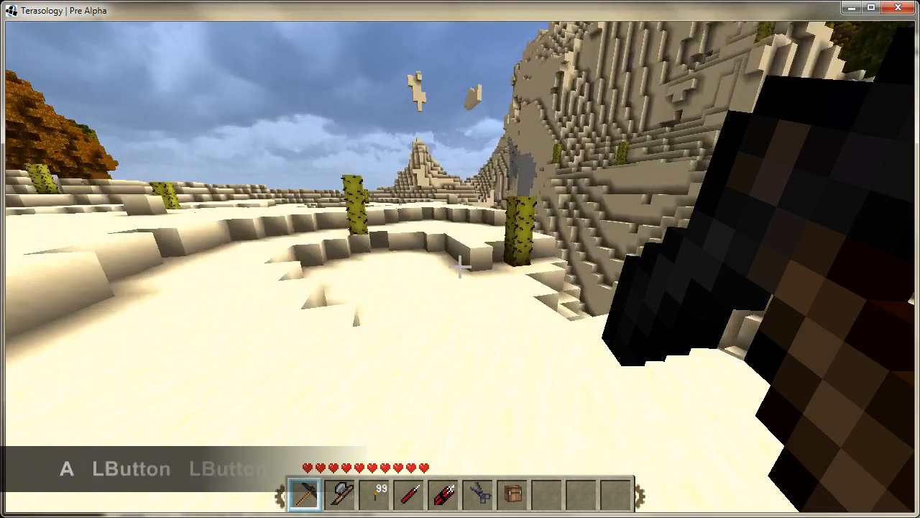
key(w)
key(w)
key(space)
key(w)
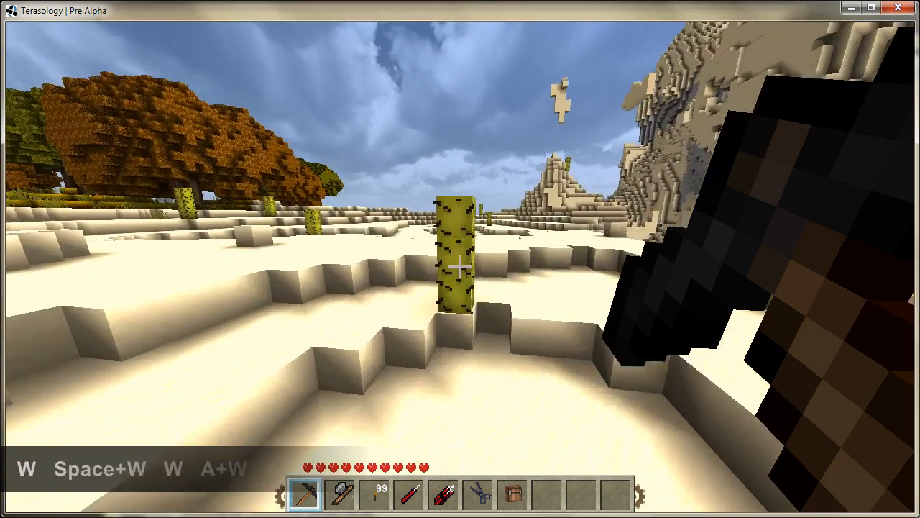
key(a)
key(space)
key(w)
key(space)
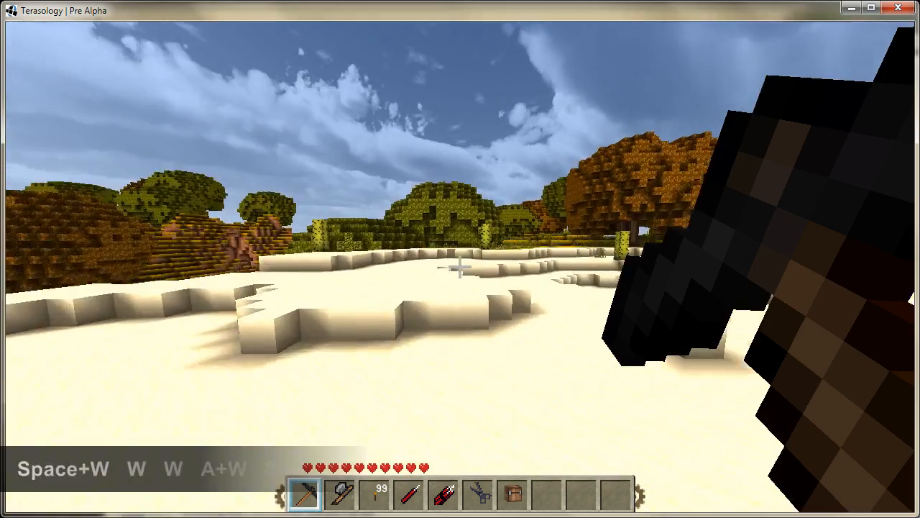
key(space)
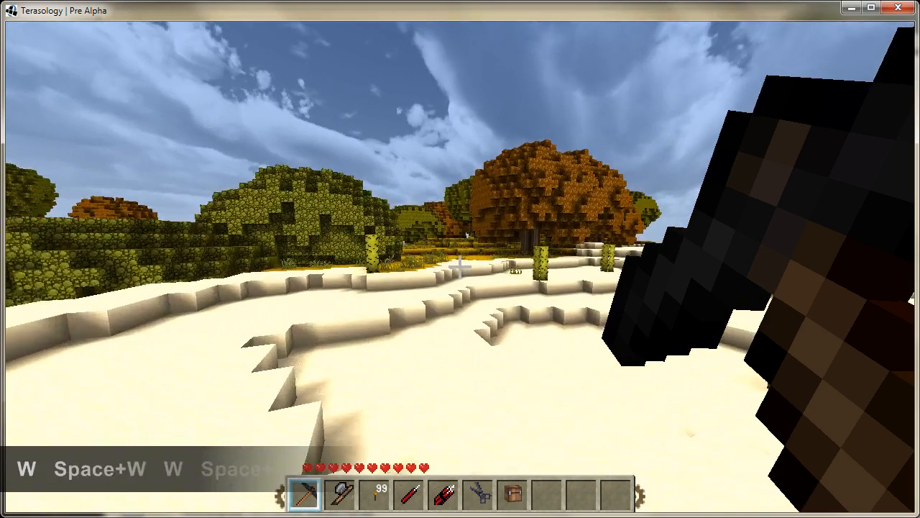
key(w)
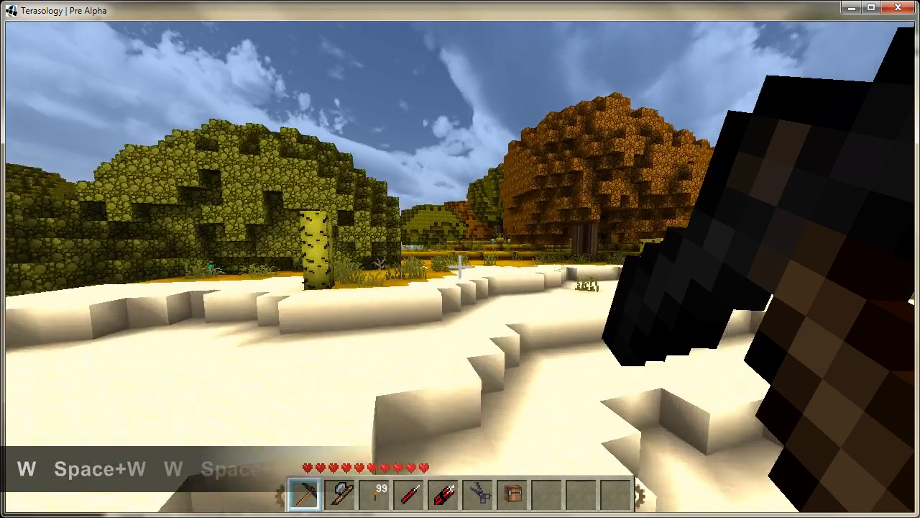
key(w)
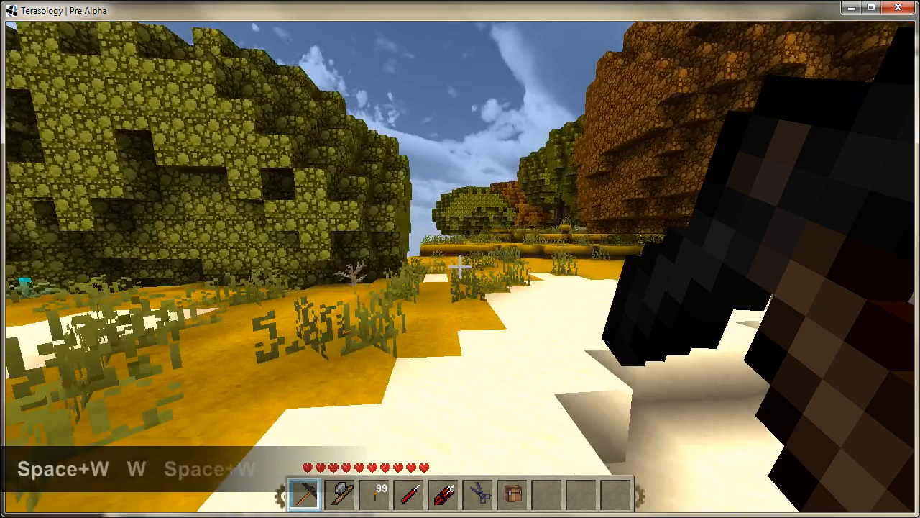
key(w)
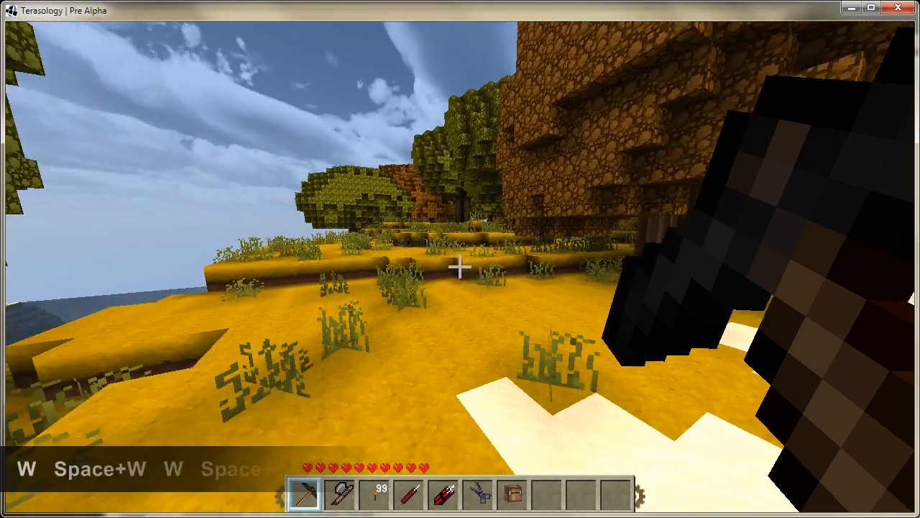
Step: Position the character in front of an open, flat patch of the yellow ground, looking down at it
key(space)
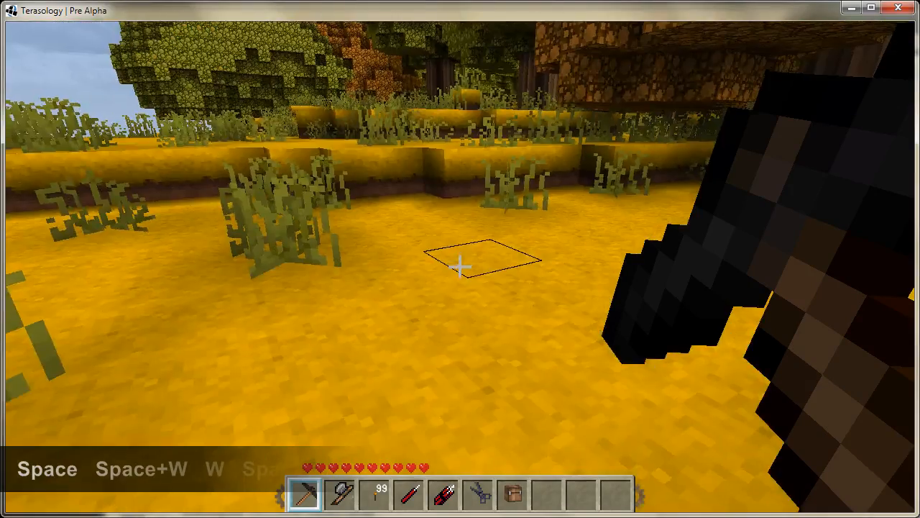
key(a)
click(460, 266)
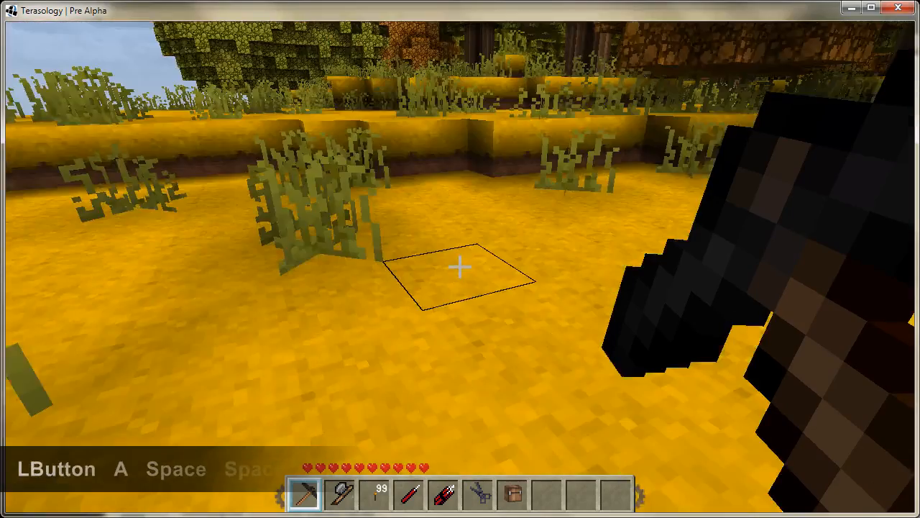
key(s)
key(d)
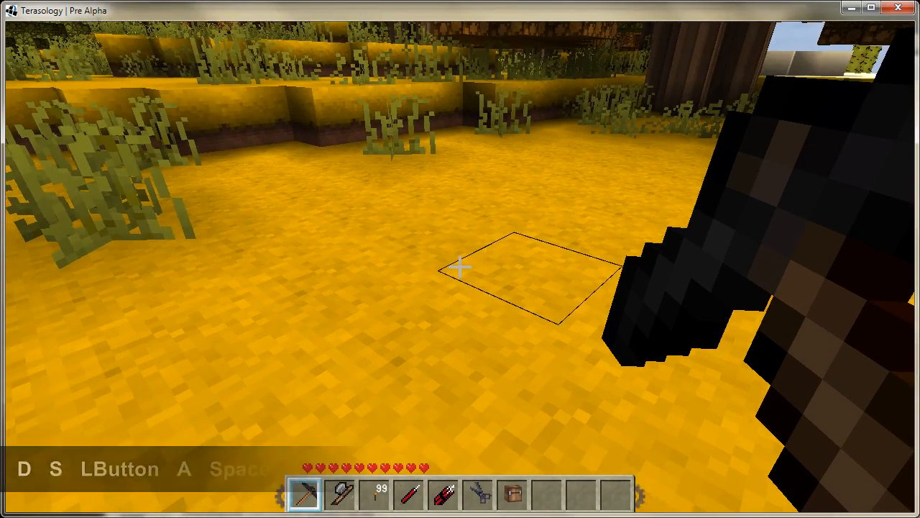
Step: List the available block shapes in the in-game console with the command /listShapes
key(Tab)
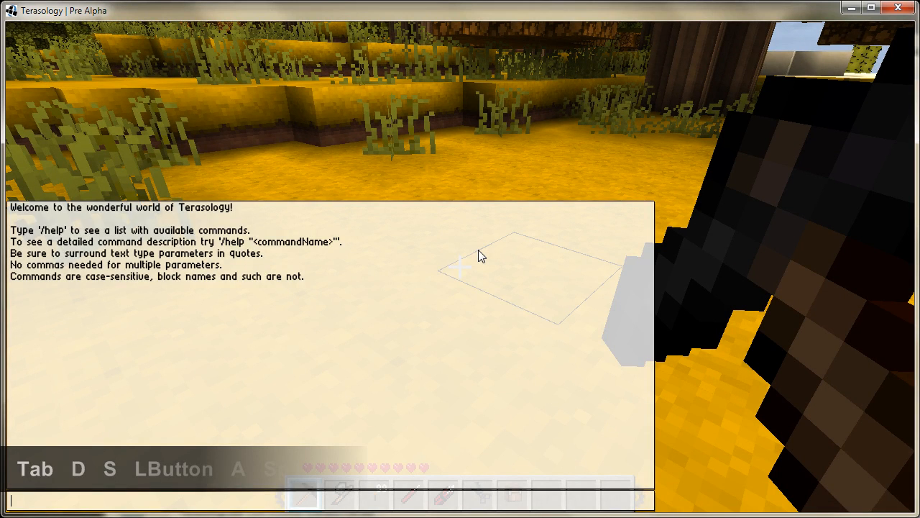
text(/list)
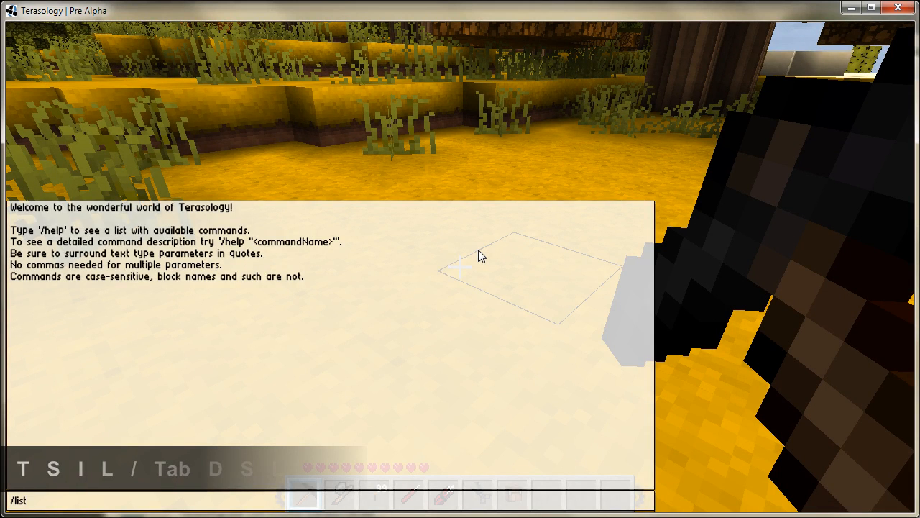
text(Shapes)
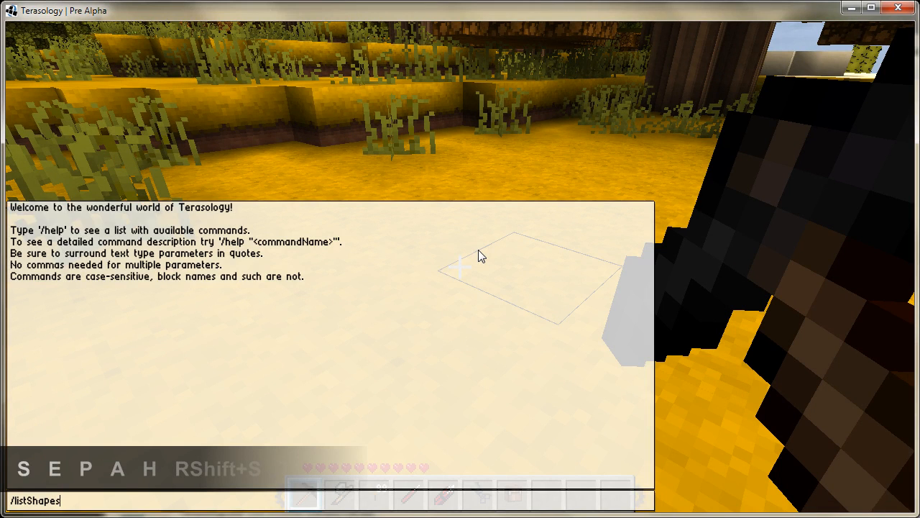
key(Return)
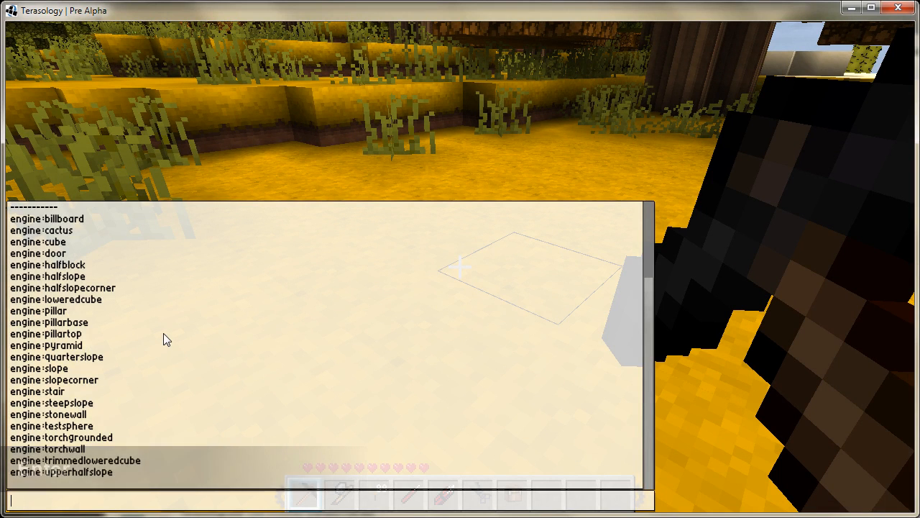
Step: Obtain stone blocks in the pyramid shape with the console command /giveBlock "stone" "pyramid" and return to the game
text(/give)
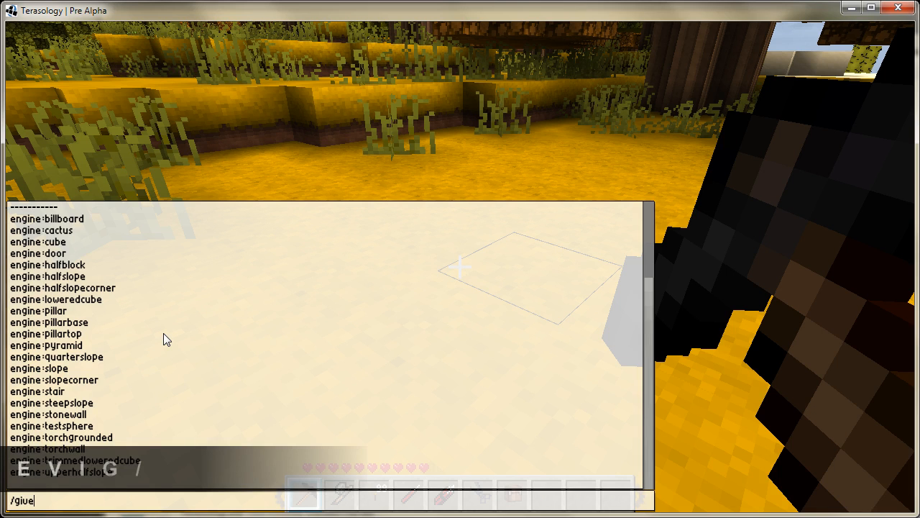
text(Block)
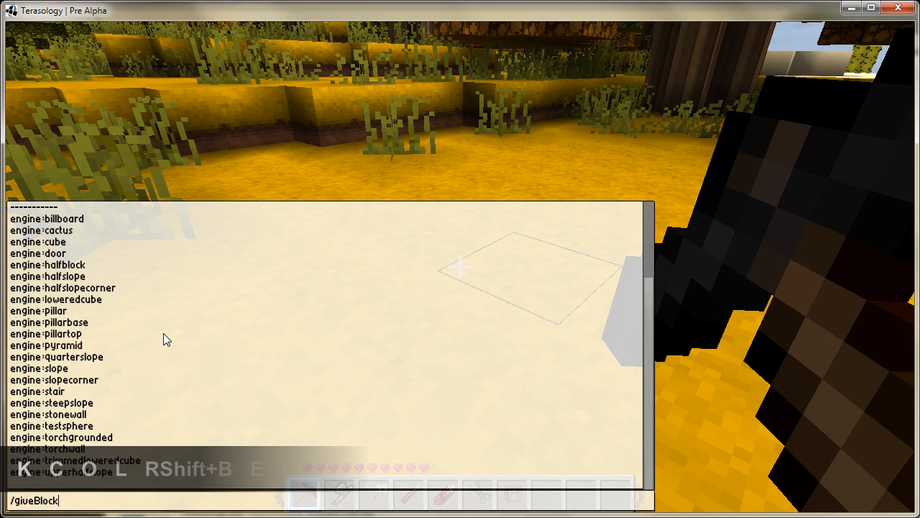
text( "stone)
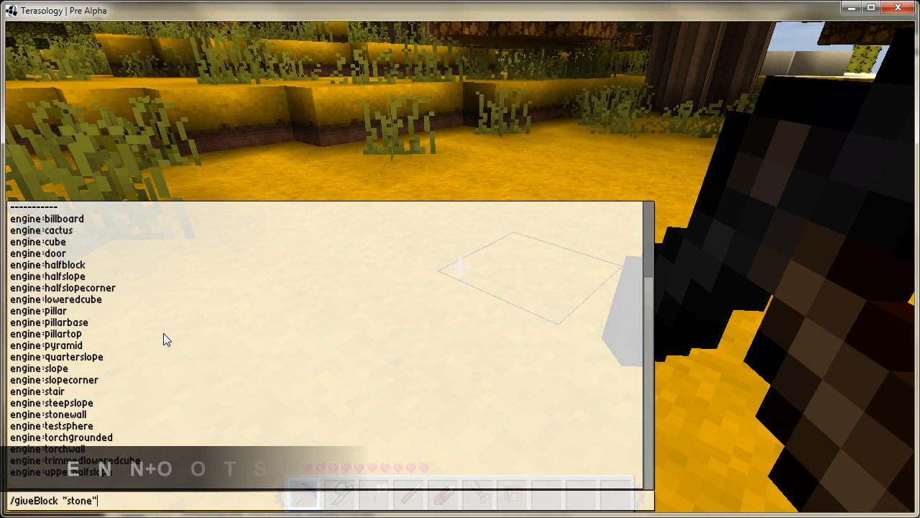
text(" ")
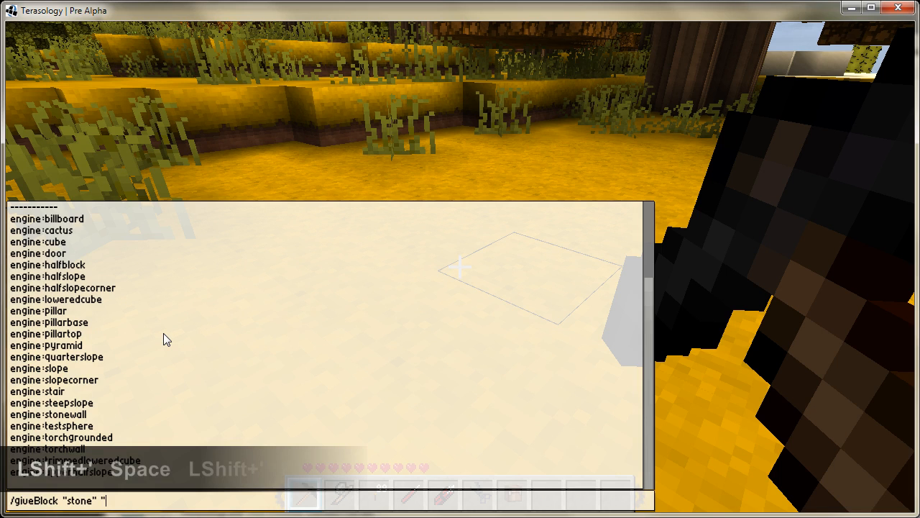
text(pyramid)
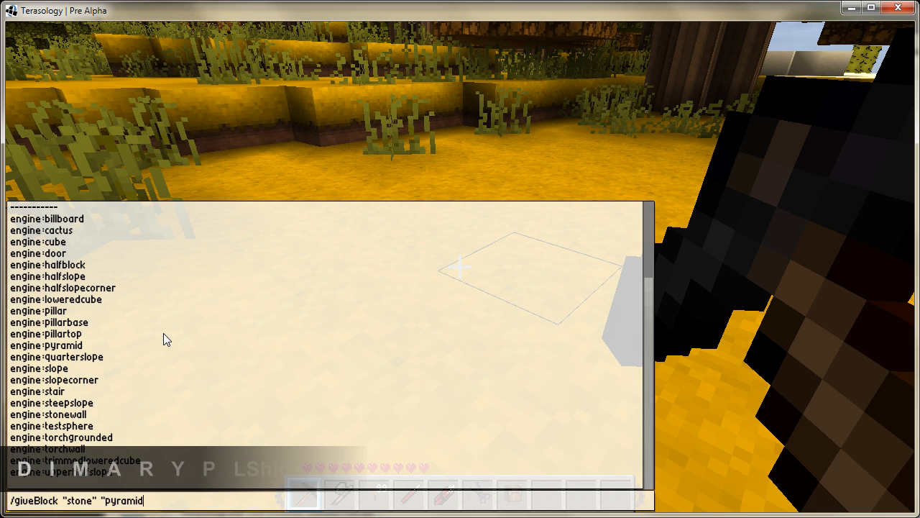
text(")
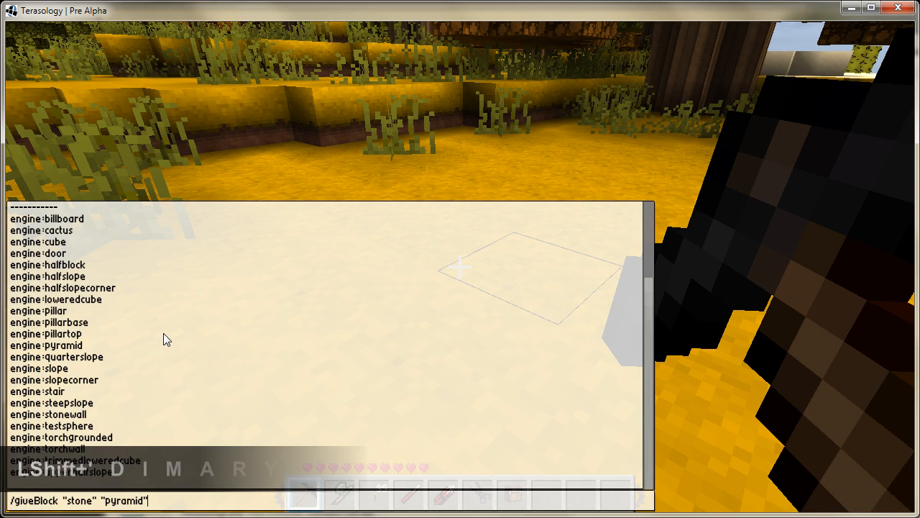
key(Return)
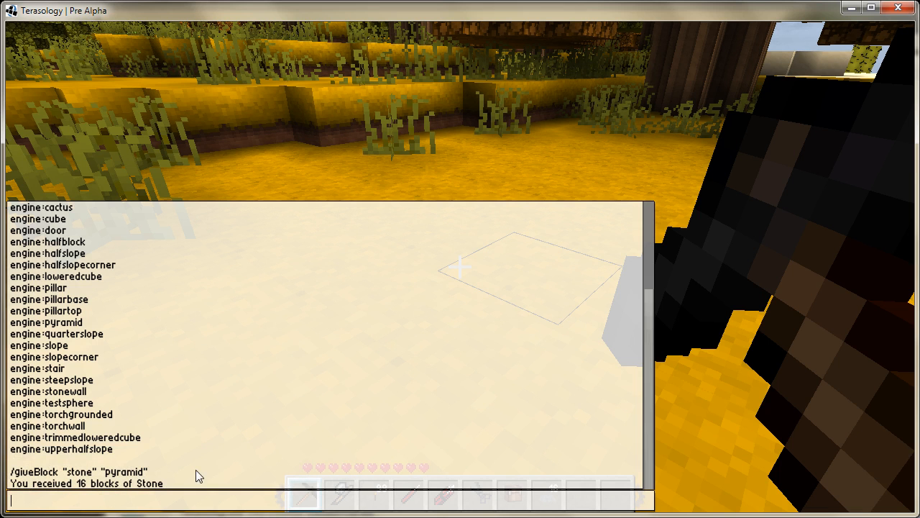
key(Escape)
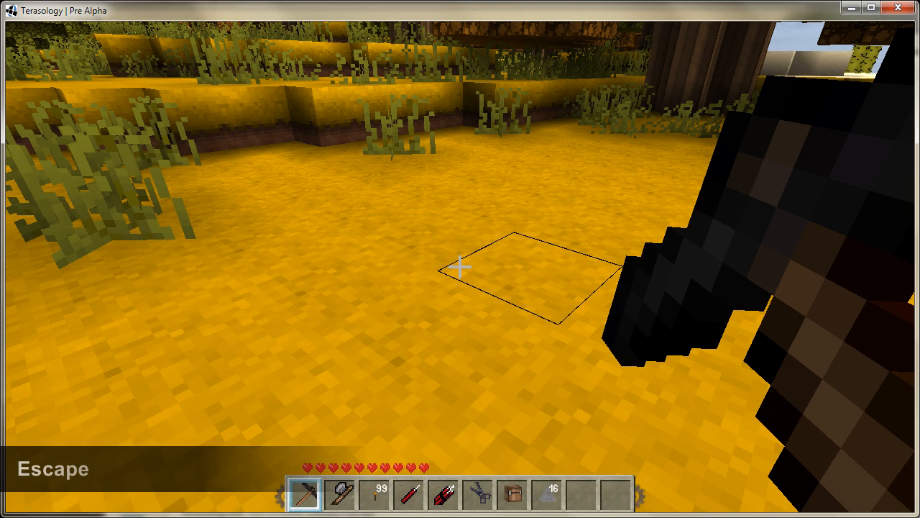
Step: Equip the stone pyramid blocks and place two of them side by side on the open yellow ground
scroll(460, 267, down, 7)
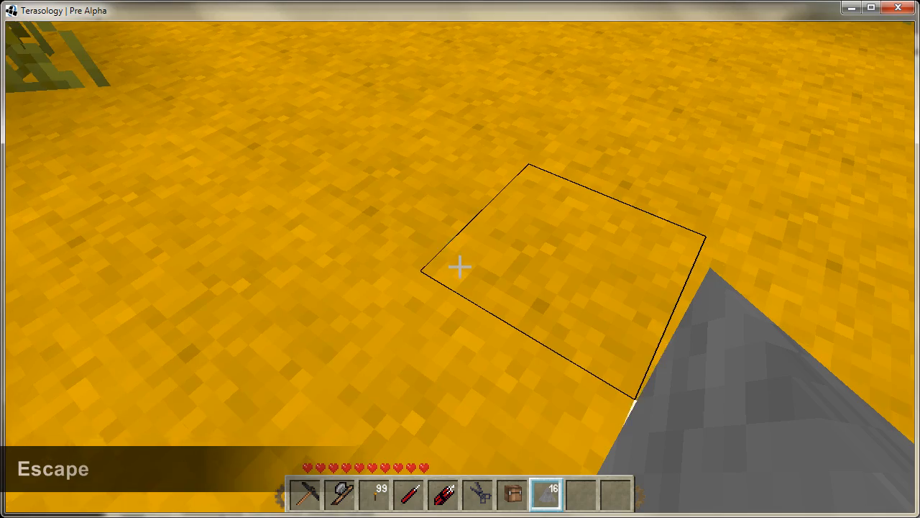
key(a)
key(w)
key(a+w)
key(a)
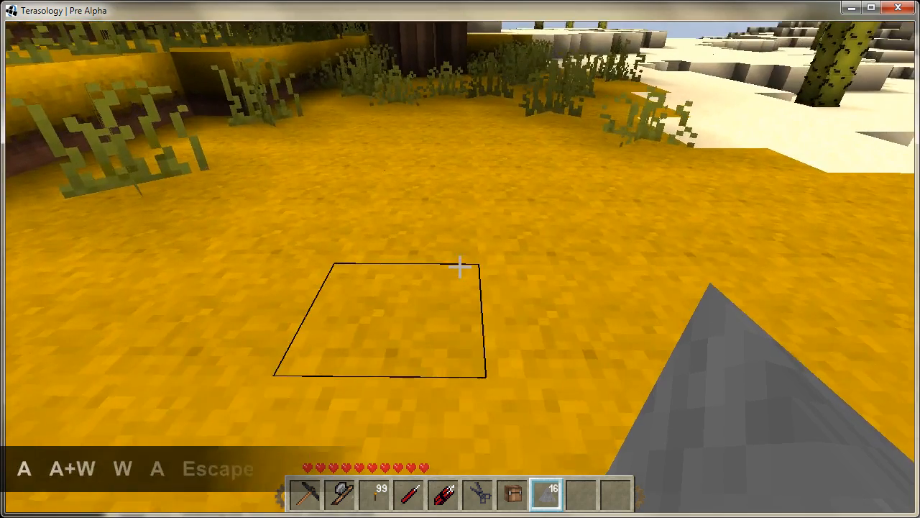
click(460, 266)
right_click(460, 266)
key(d)
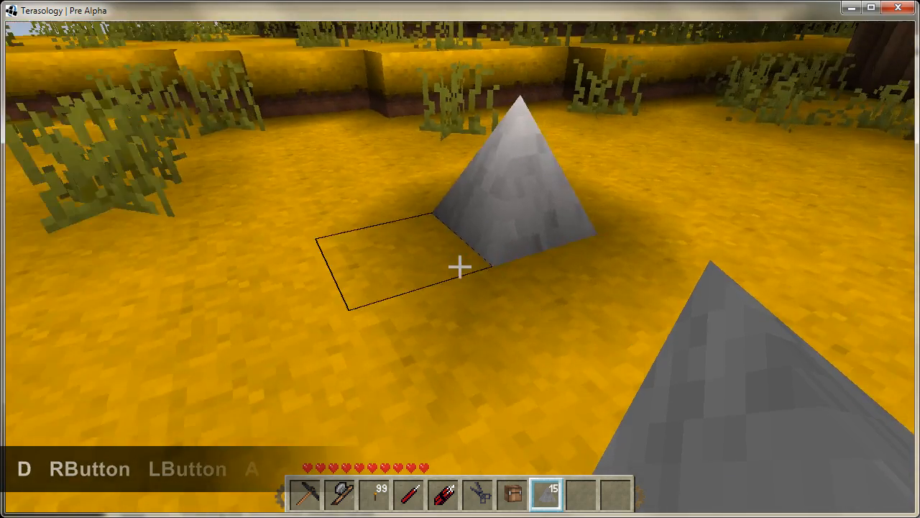
right_click(460, 267)
key(s)
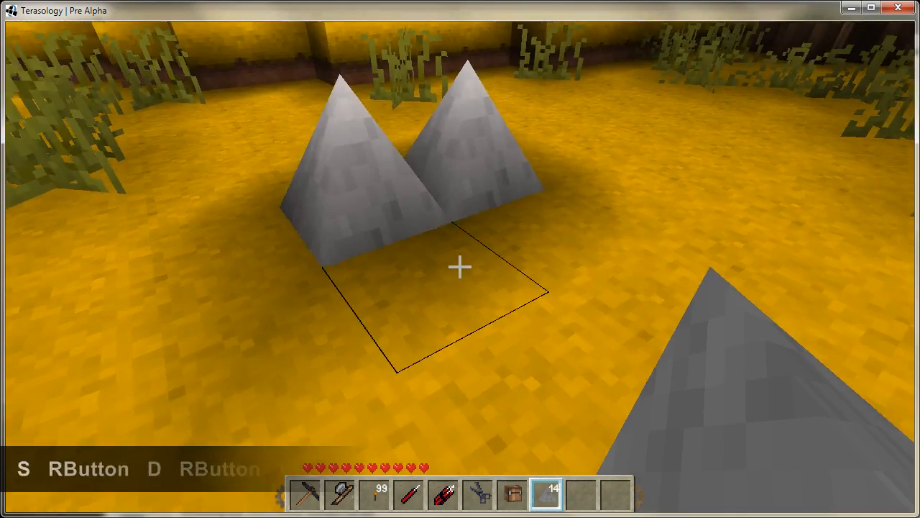
Step: Place four more stone pyramids against the first two, forming two adjacent rows of three
right_click(460, 266)
right_click(460, 267)
key(d)
key(d+w)
key(w)
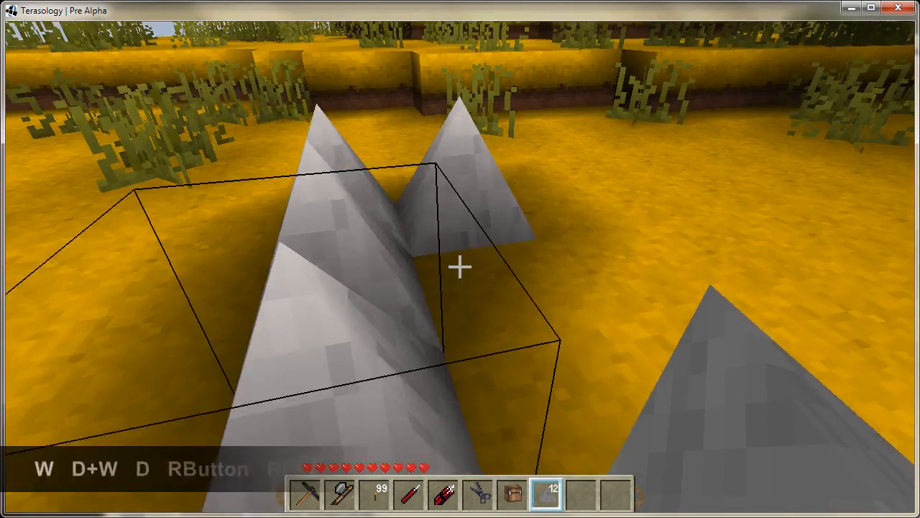
right_click(460, 267)
key(d)
right_click(460, 266)
key(s)
right_click(460, 267)
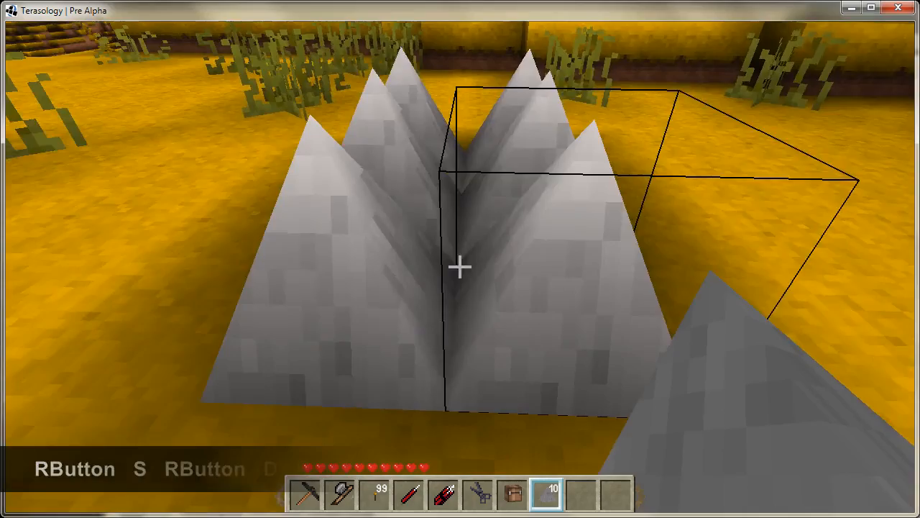
Step: Add a third row of three stone pyramids to complete a 3 by 3 grid
key(a)
key(a)
key(a+w)
key(a)
right_click(460, 266)
right_click(460, 266)
key(s)
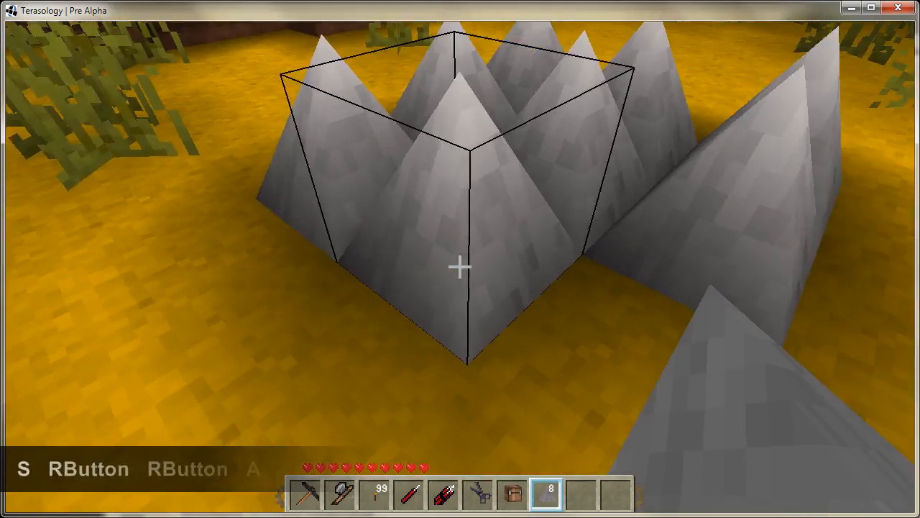
key(d+s)
key(d)
right_click(460, 267)
Step: Jump onto the 3 by 3 grid of stone pyramids to test their collision
key(a)
key(a+w)
key(a)
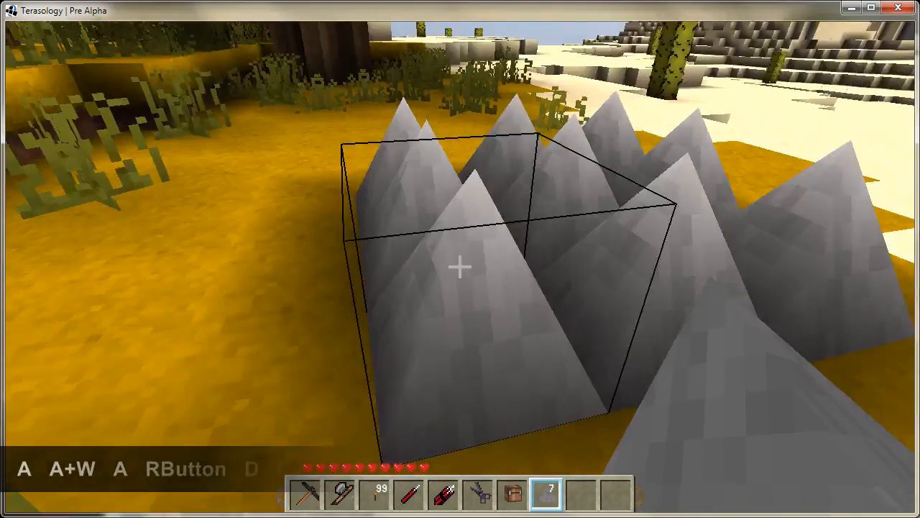
key(w)
key(d)
key(w)
key(space+w)
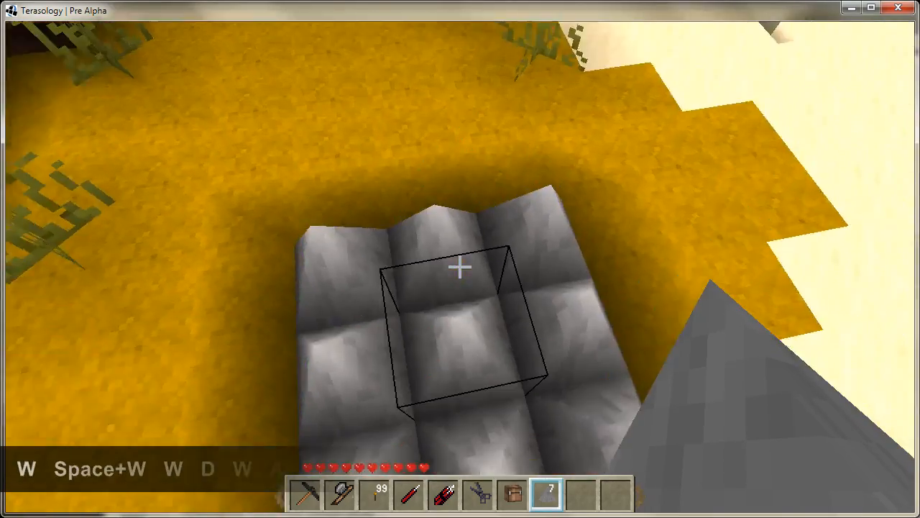
Step: Walk back and forth over the pyramid tops to check how the character moves across their slopes
key(a)
key(w)
key(a)
key(s)
key(d+s)
key(d)
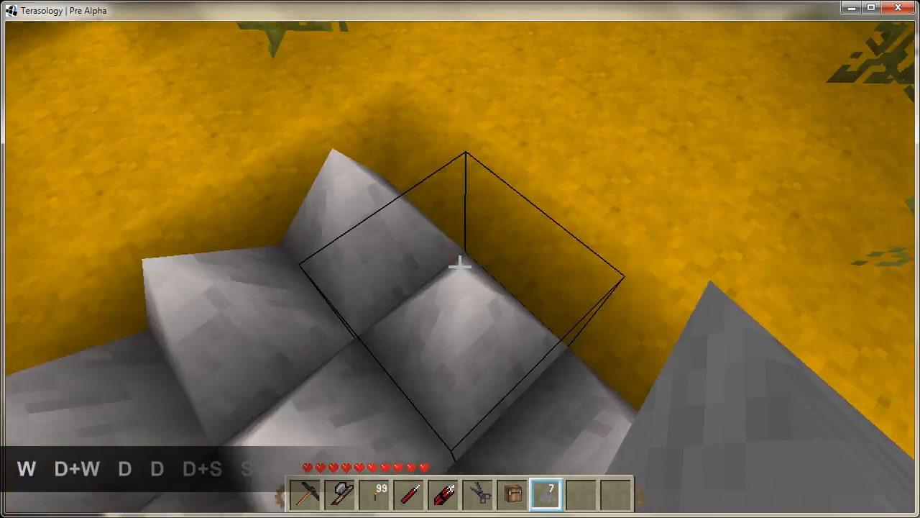
key(a+w)
key(w)
key(d+w)
key(w)
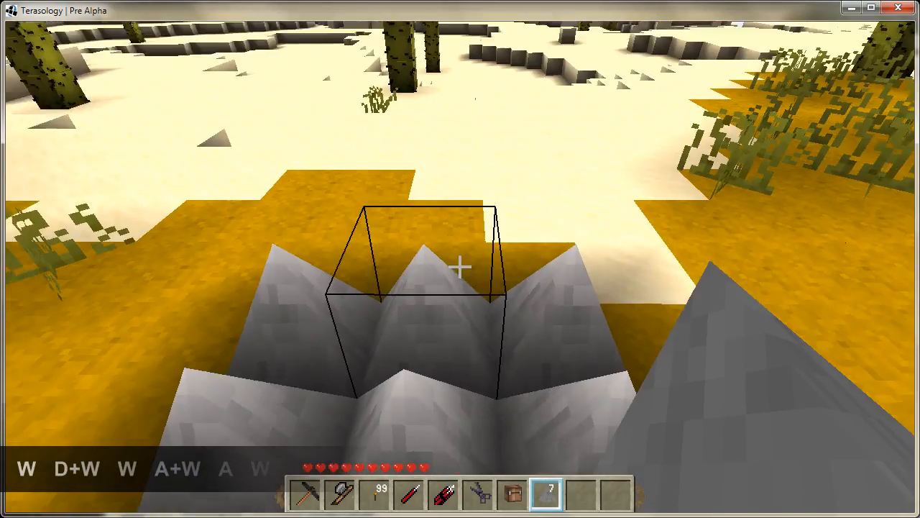
key(a)
key(s)
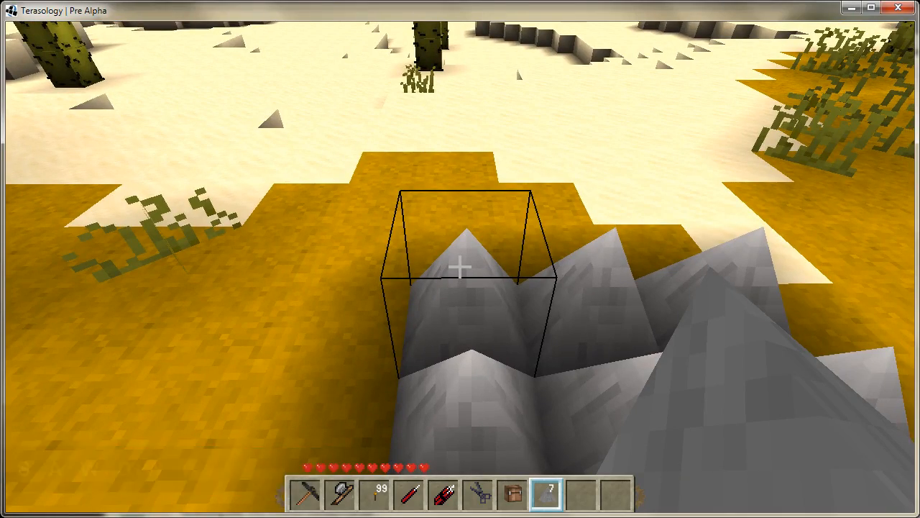
Step: Step down to inspect the pyramid grid from the ground, and climb back over it toward the far side
key(s)
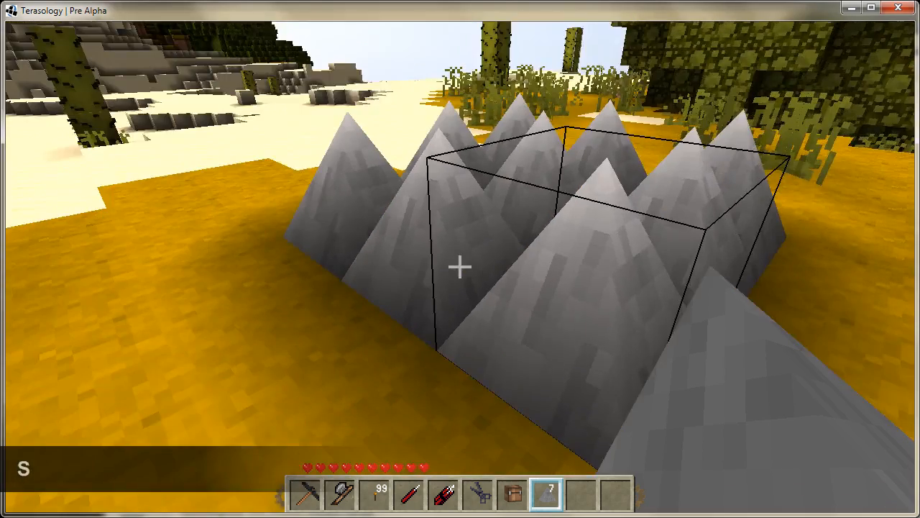
key(a)
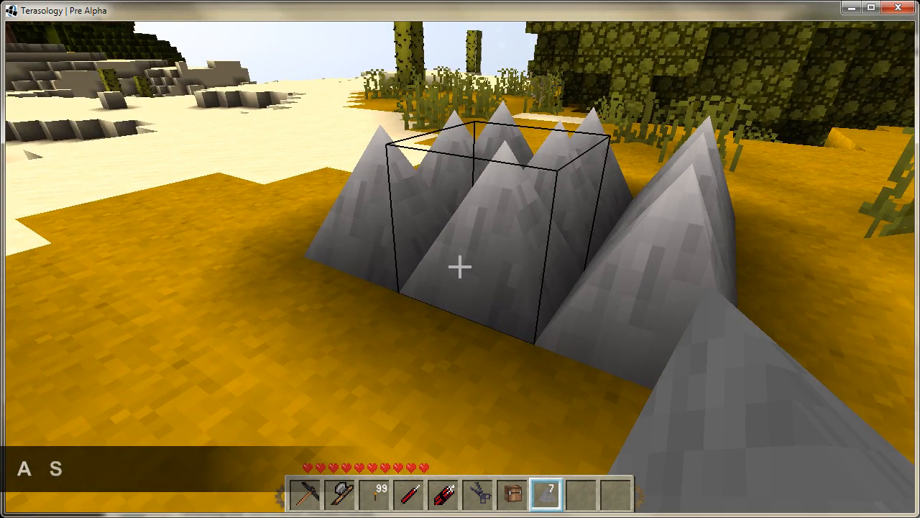
key(a)
key(w)
key(w)
key(a)
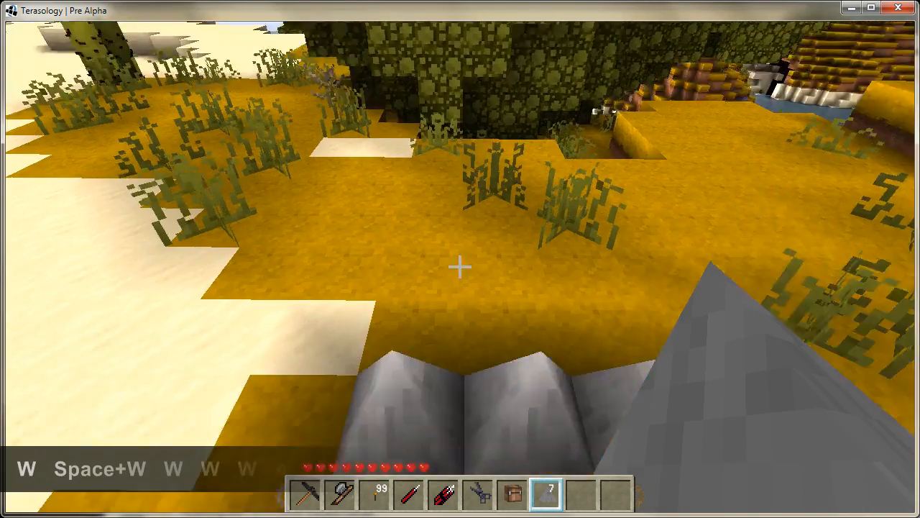
key(w)
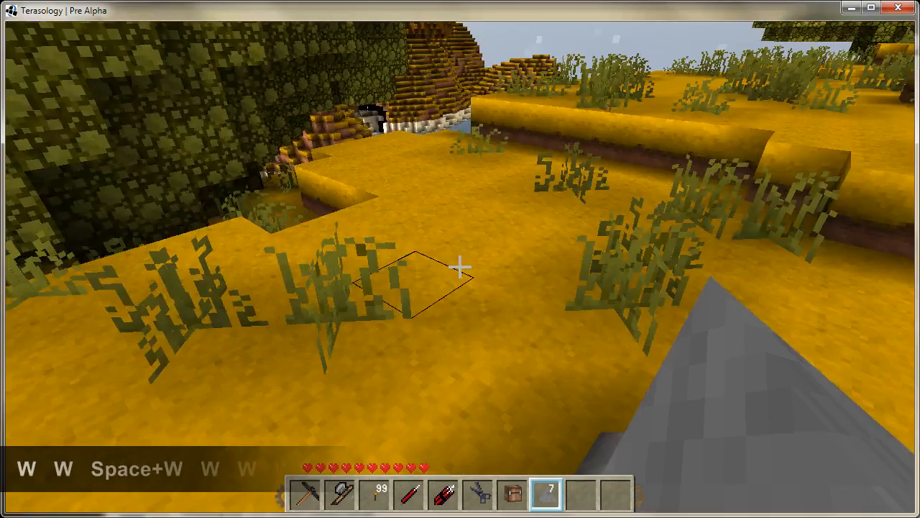
Step: Cross the pyramids again from different directions and examine their slopes up close at ground level
key(s)
key(d)
key(d+w)
key(w)
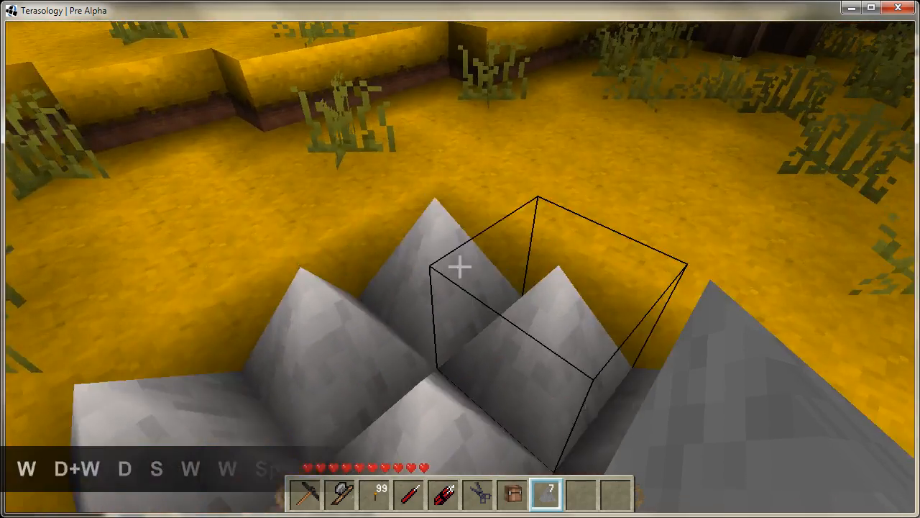
key(d+w)
key(w)
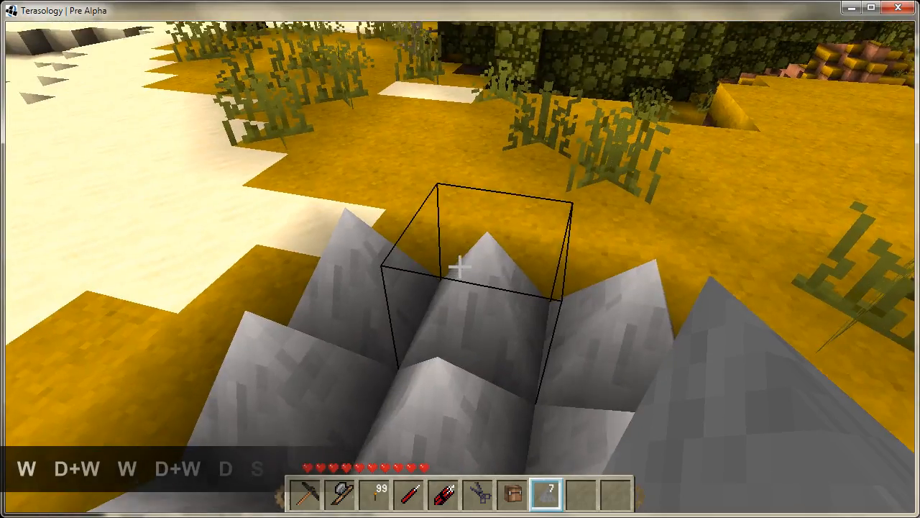
key(s)
key(d)
key(d+w)
key(w)
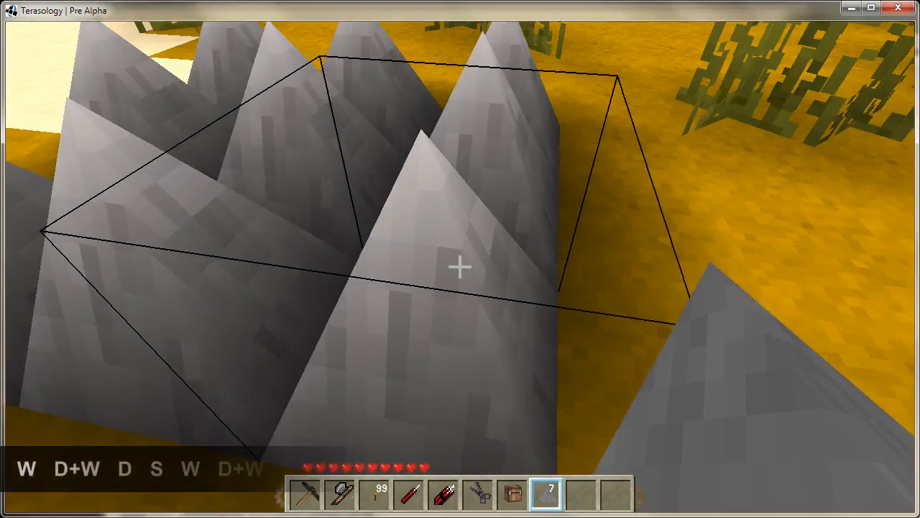
key(d)
key(w)
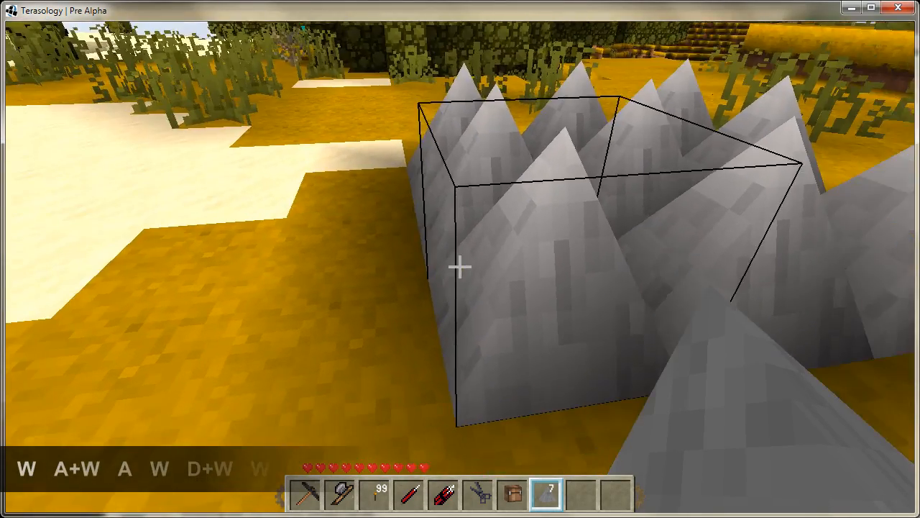
Step: Place four more stone pyramids around the outer edges of the 3 by 3 grid
key(a)
key(a+w)
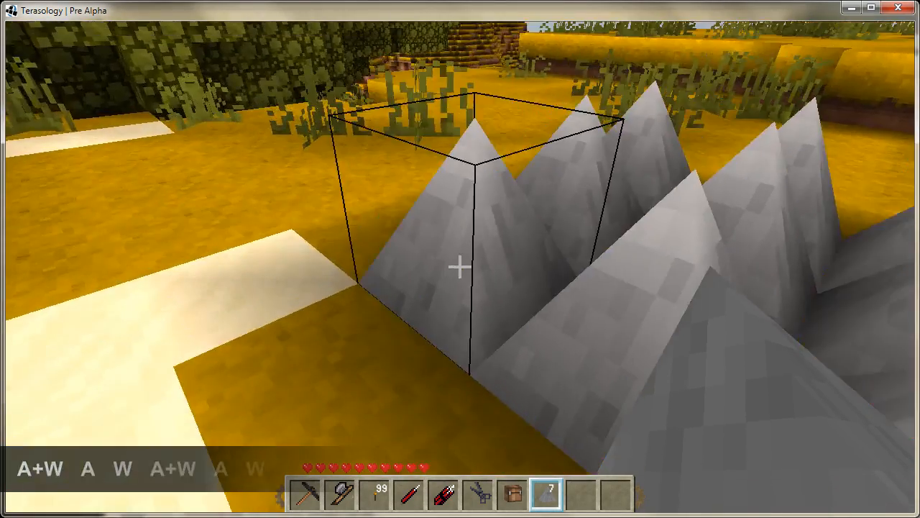
key(w)
key(s)
right_click(460, 267)
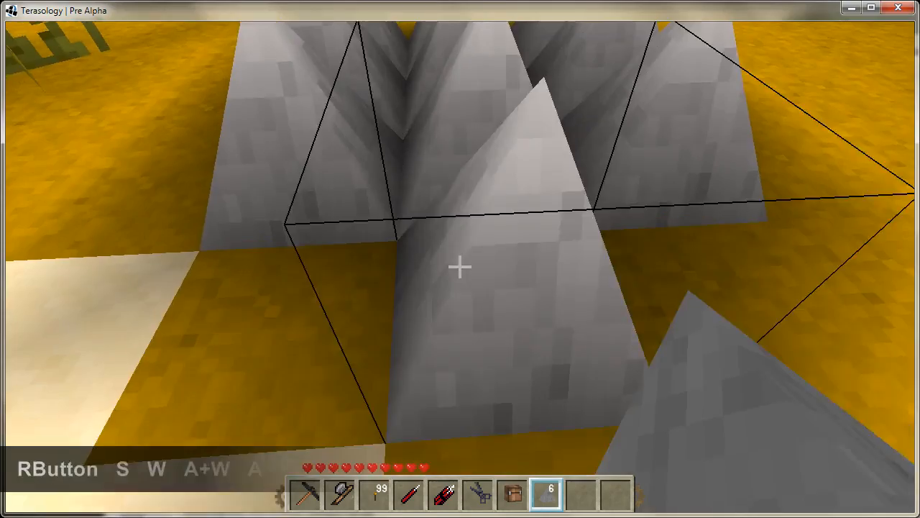
key(a)
key(a+w)
right_click(460, 267)
key(a)
key(a+w)
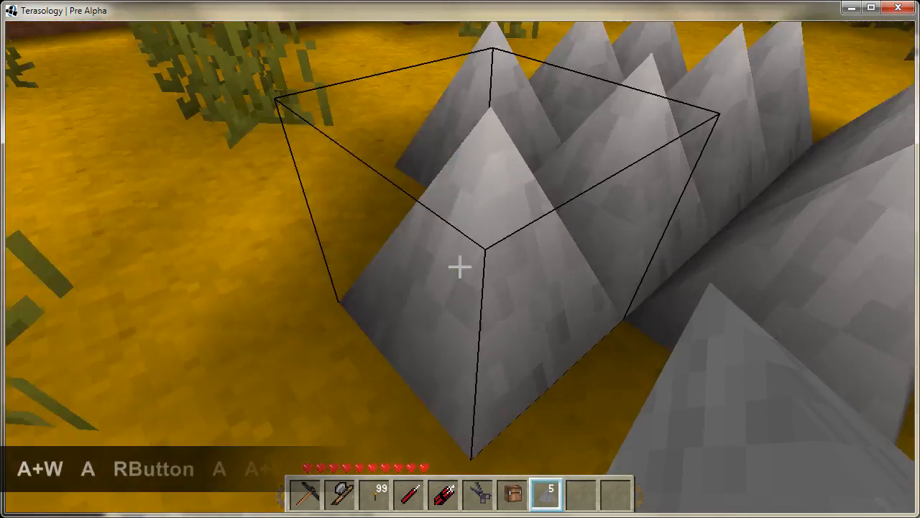
key(w)
right_click(460, 267)
key(a)
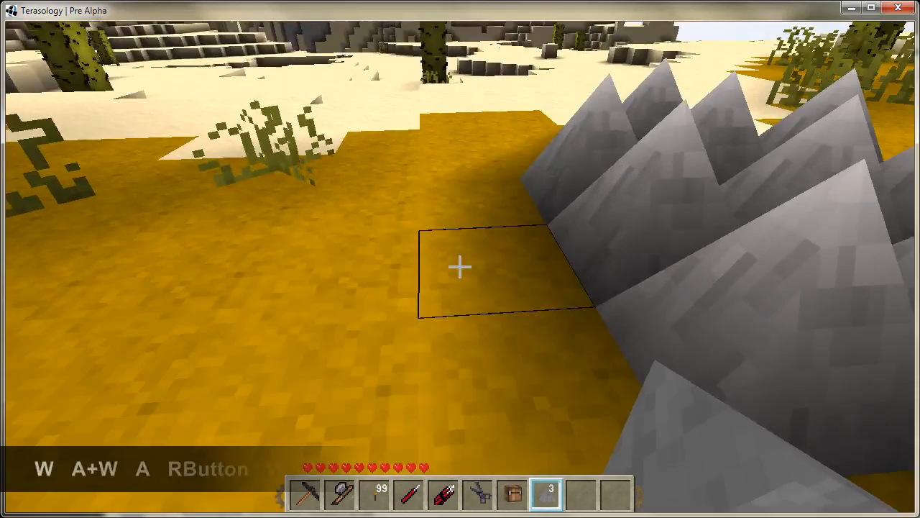
right_click(460, 267)
key(a)
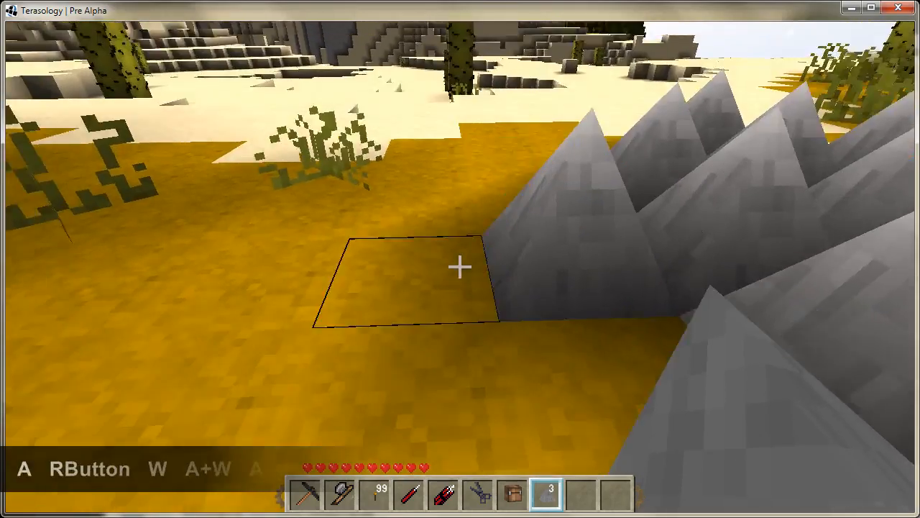
Step: Walk around the enlarged pyramid cluster and view the placed shapes from several sides
key(a)
key(a+w)
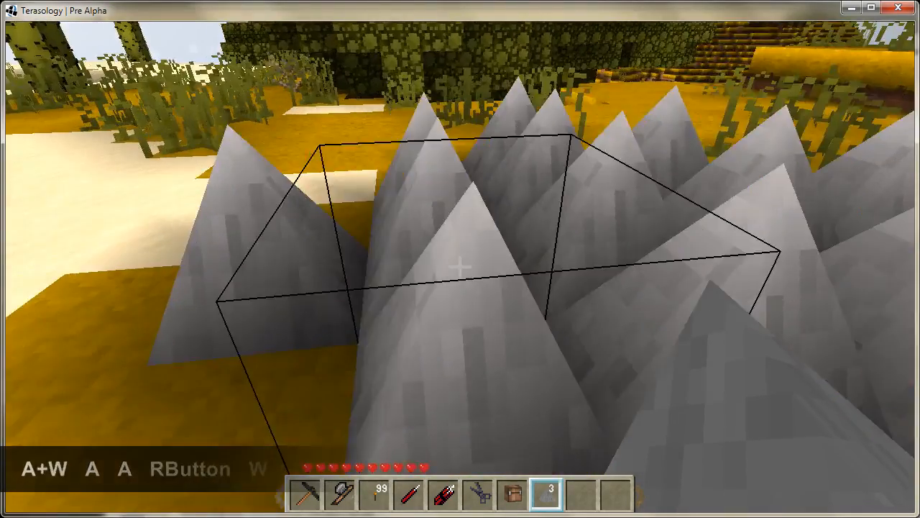
key(a)
key(a)
key(a+w)
key(w)
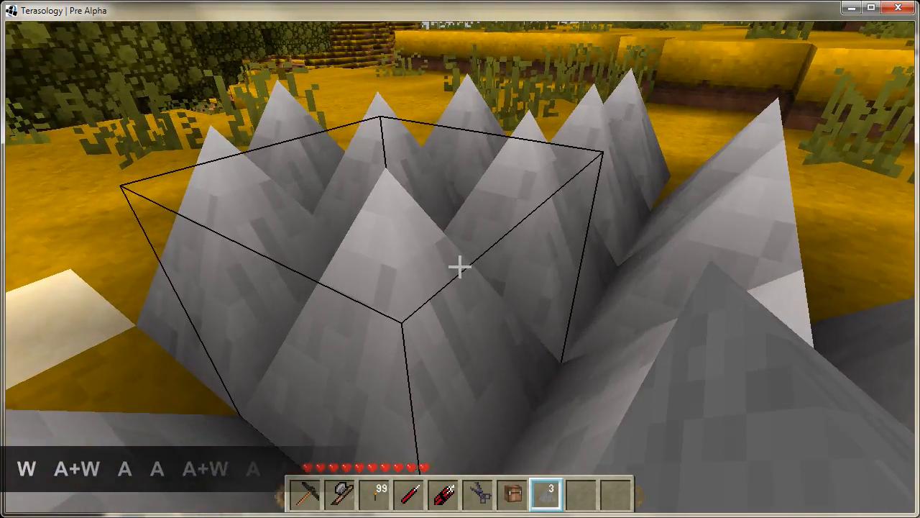
key(s)
key(a+s)
key(a)
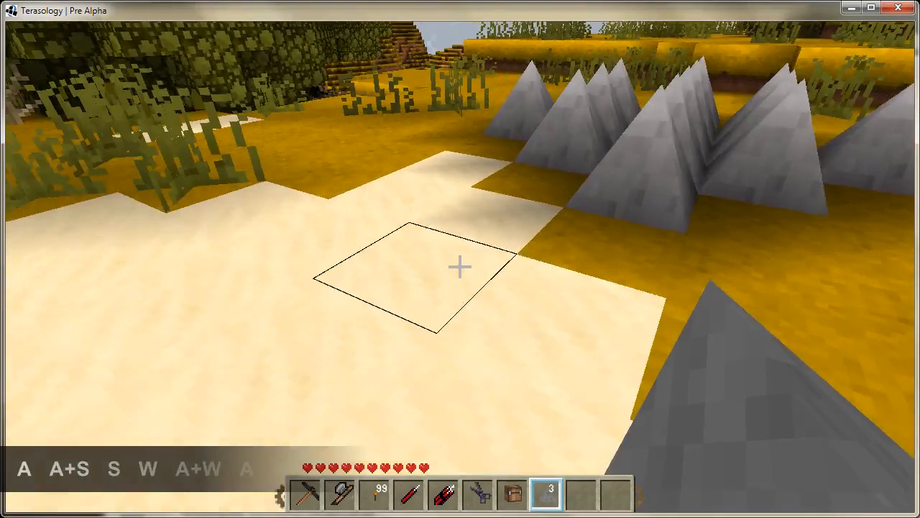
key(w)
click(460, 267)
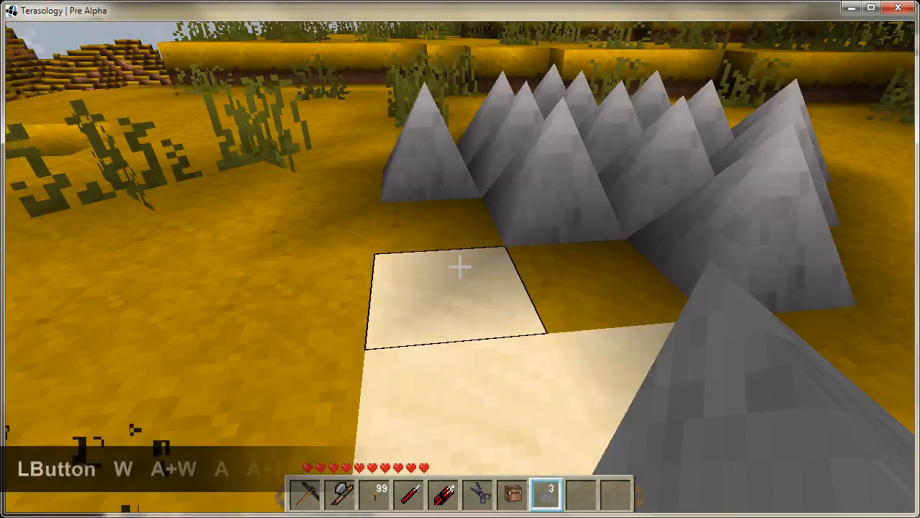
key(a)
key(a+w)
key(a)
key(w)
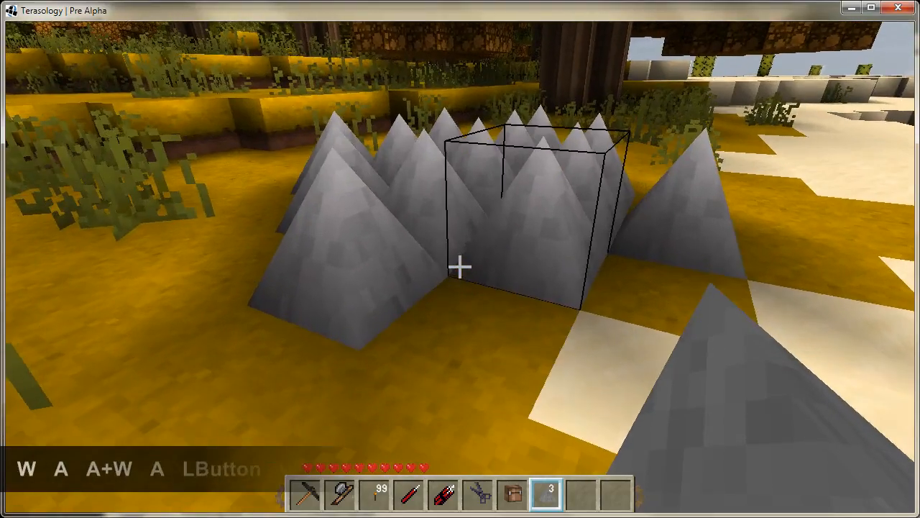